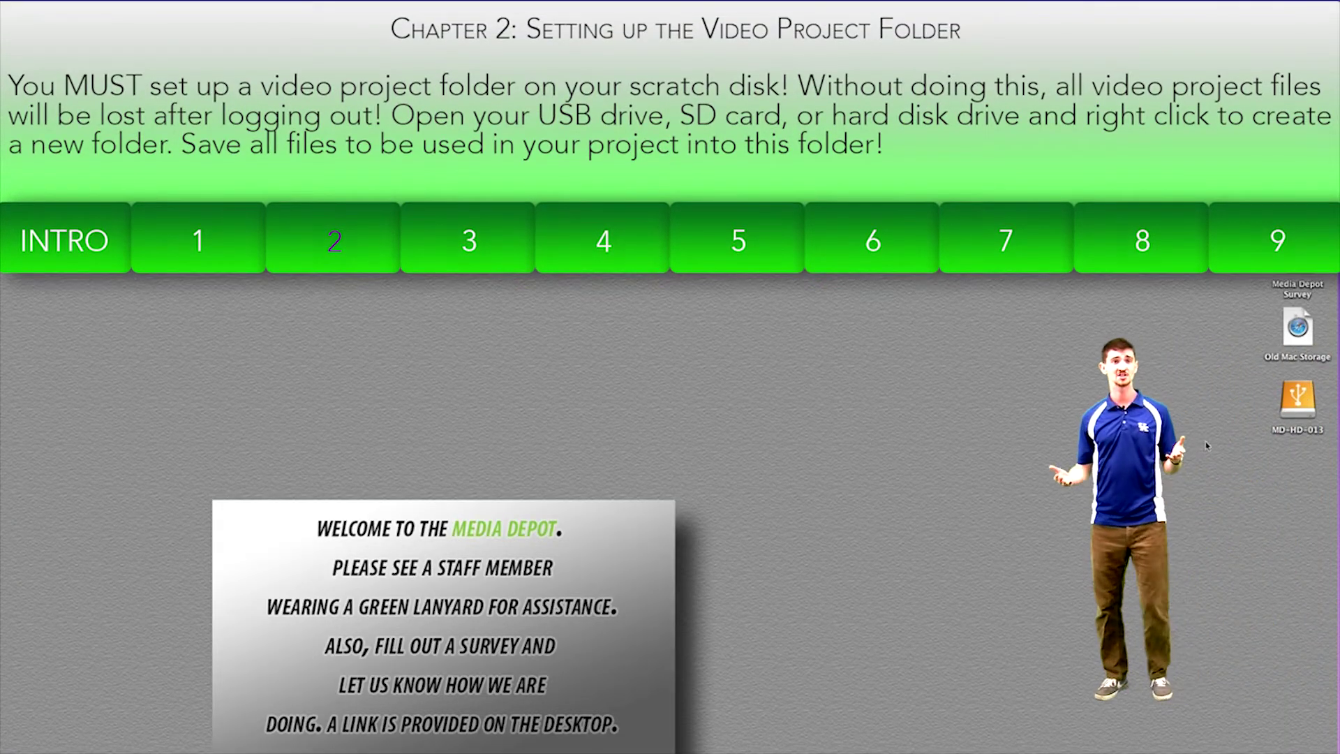
Step: Open the MD-HD-013 drive and start a new folder from its context menu
double_click(1295, 410)
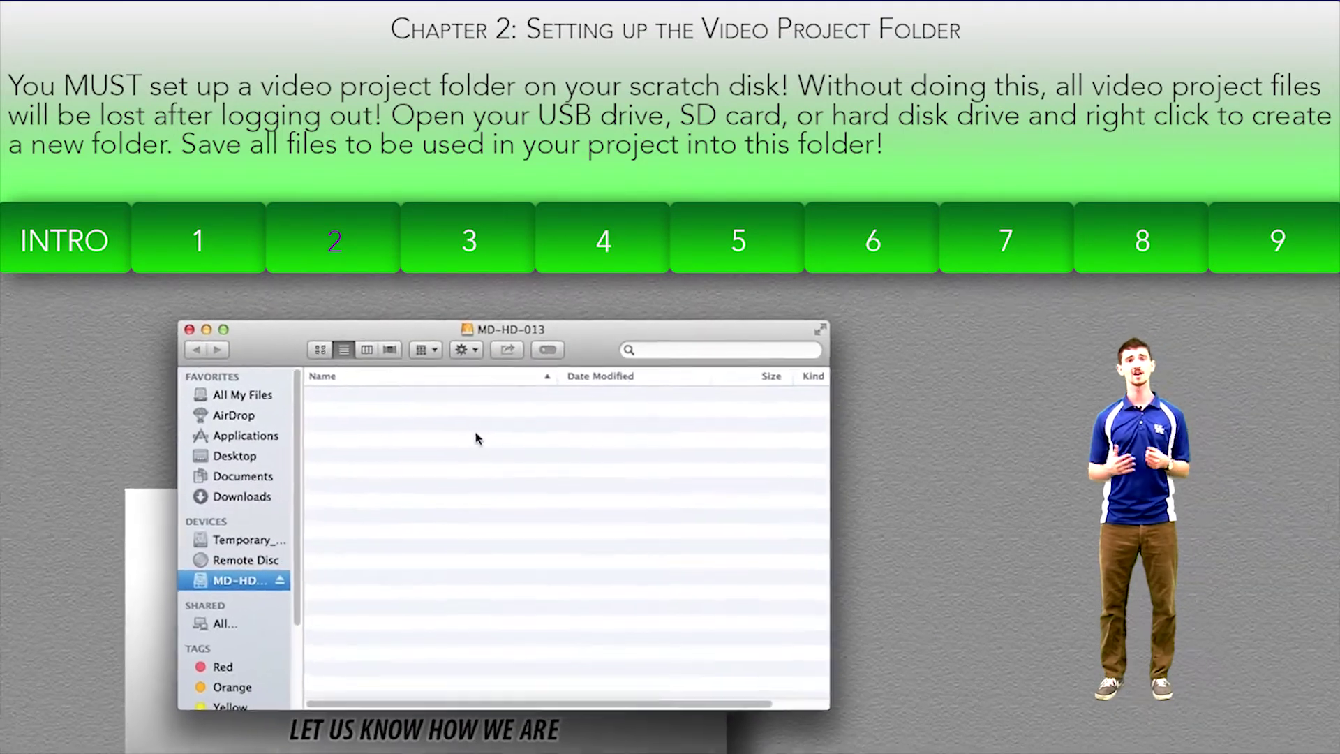
right_click(395, 427)
click(402, 434)
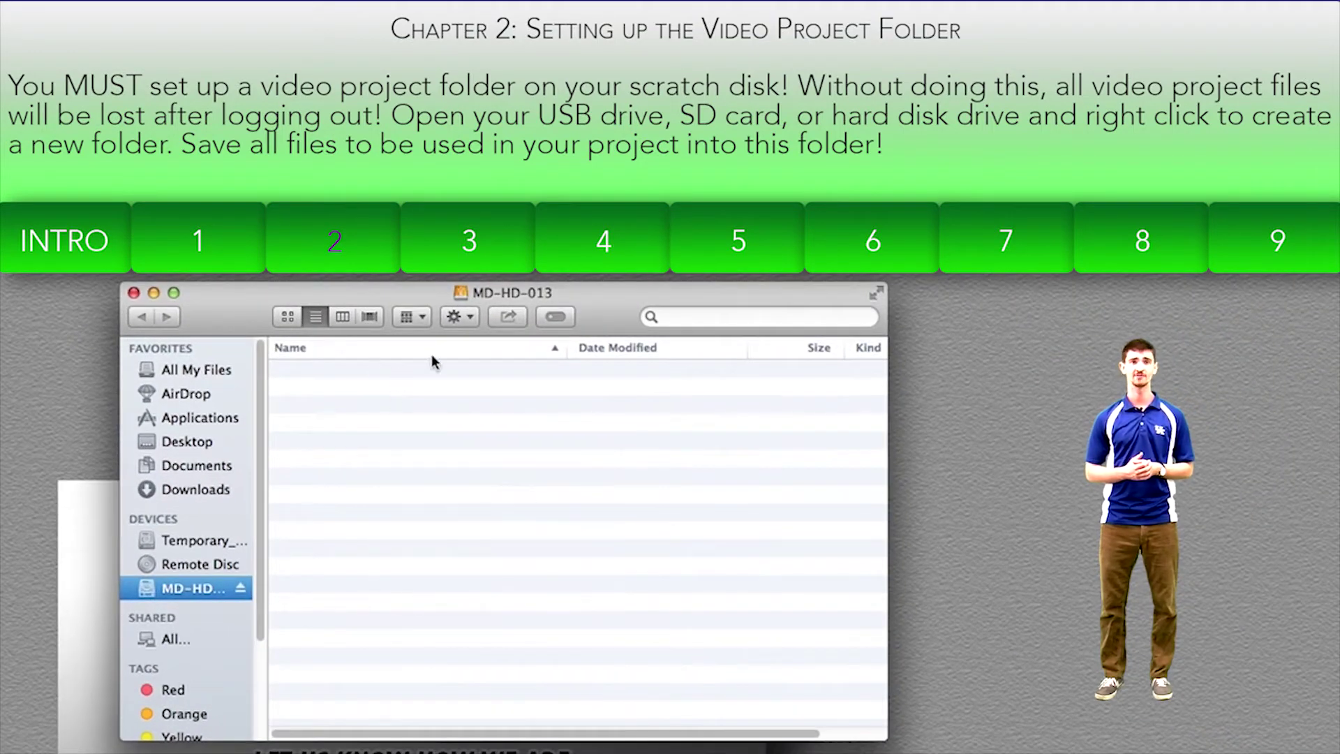
right_click(412, 406)
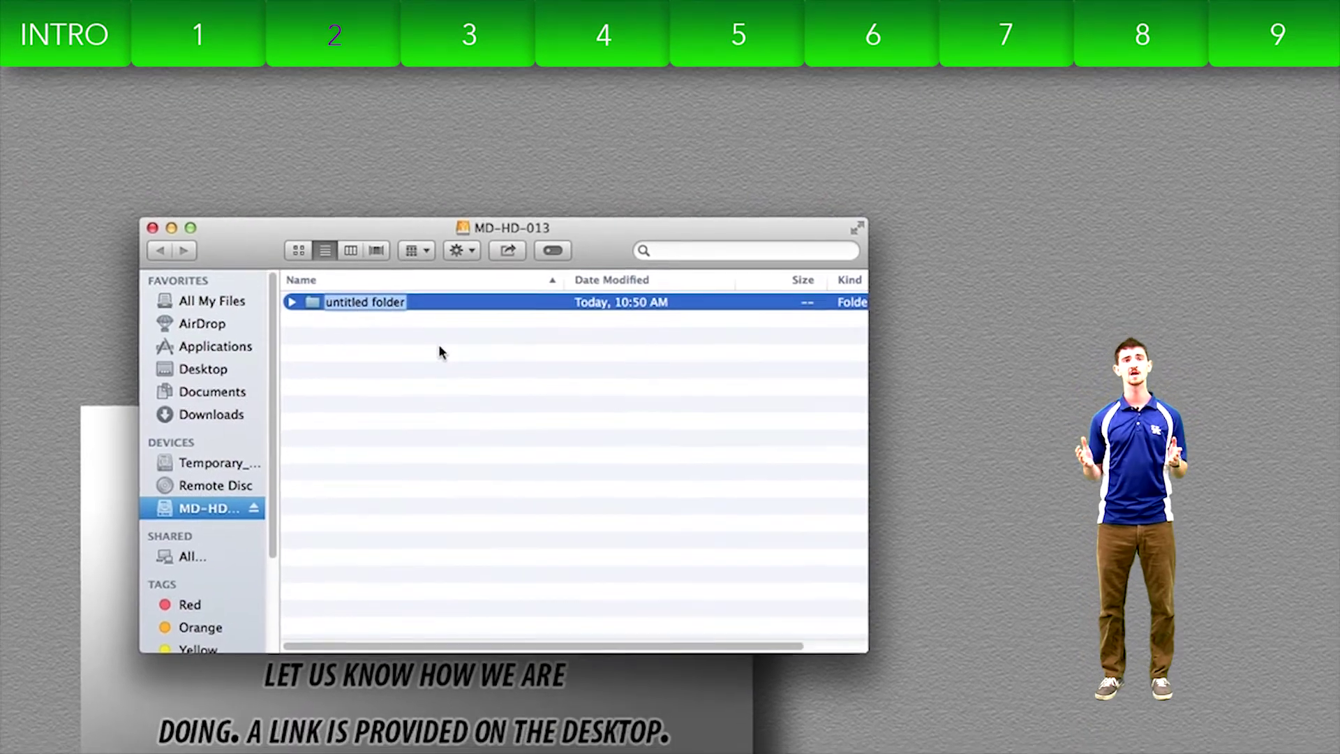
Step: Name the new folder 'Example Video Project Folder', open it, then return to the drive
text(Example Vid)
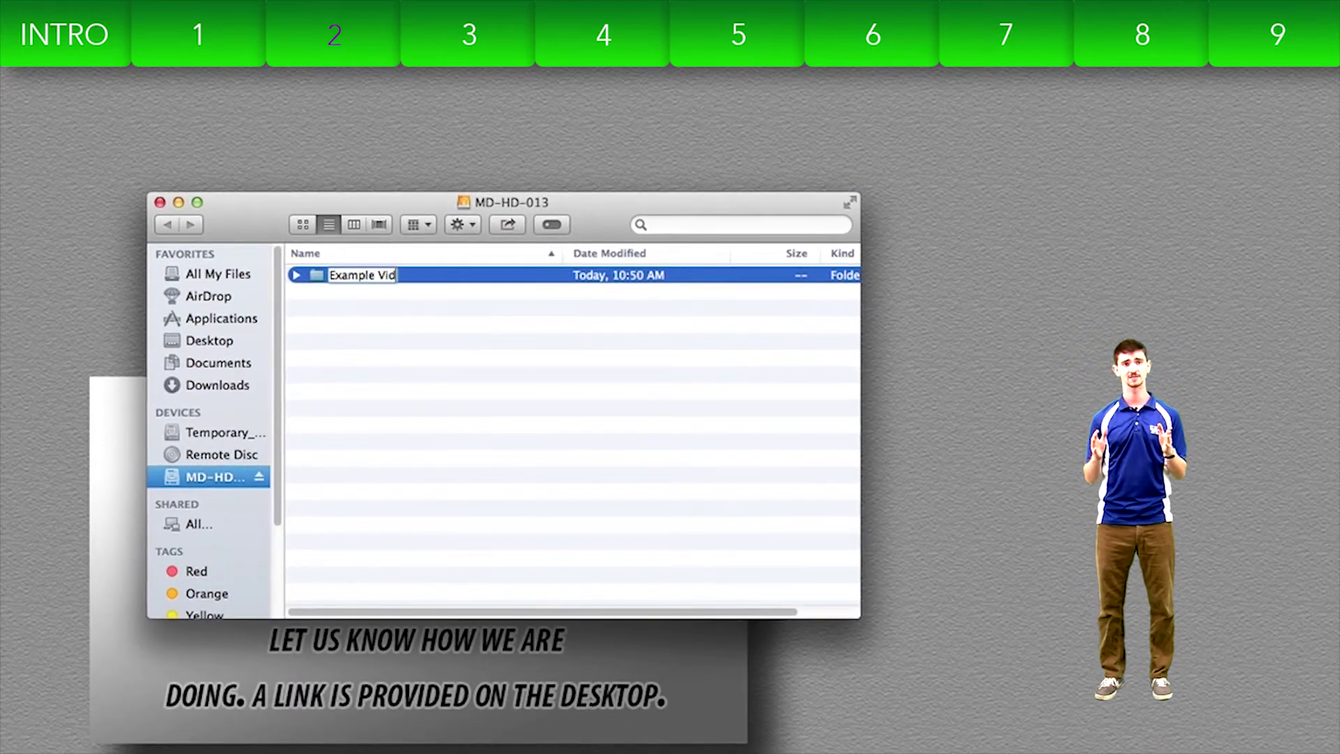
text(eo Project)
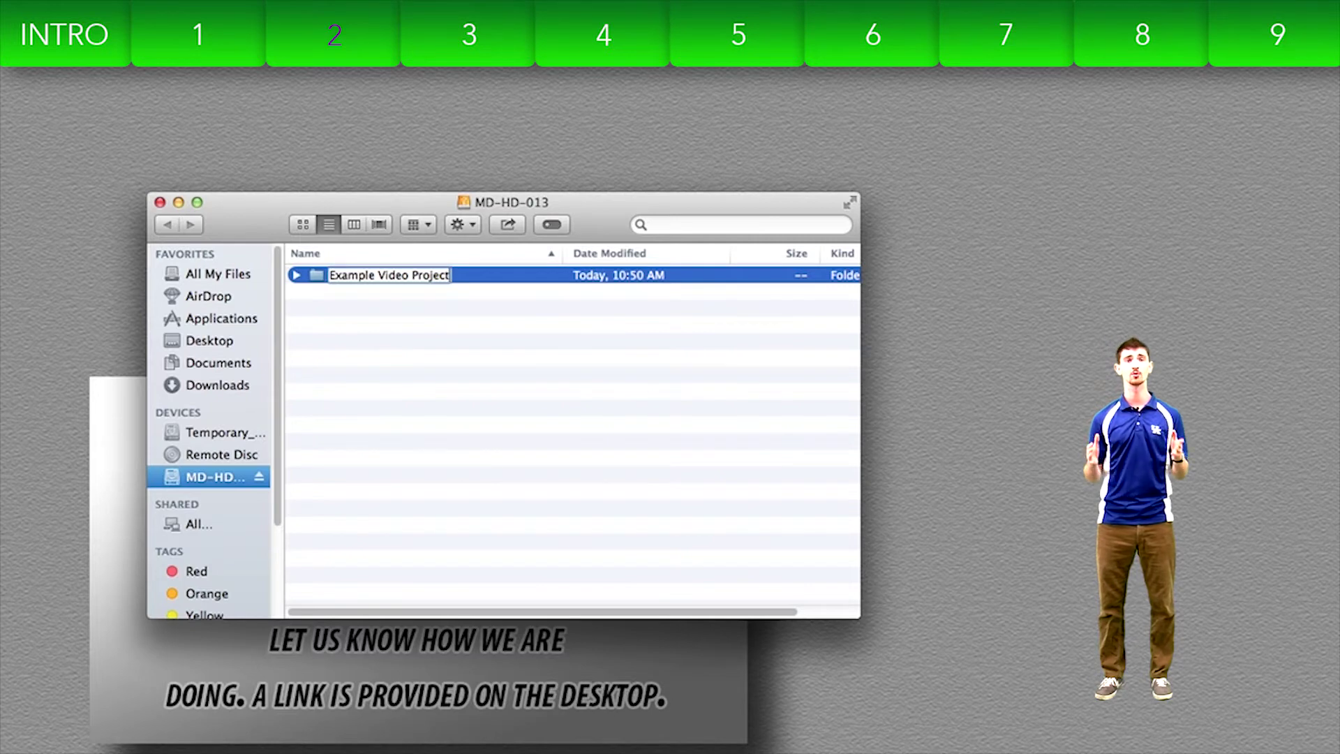
text(Fol)
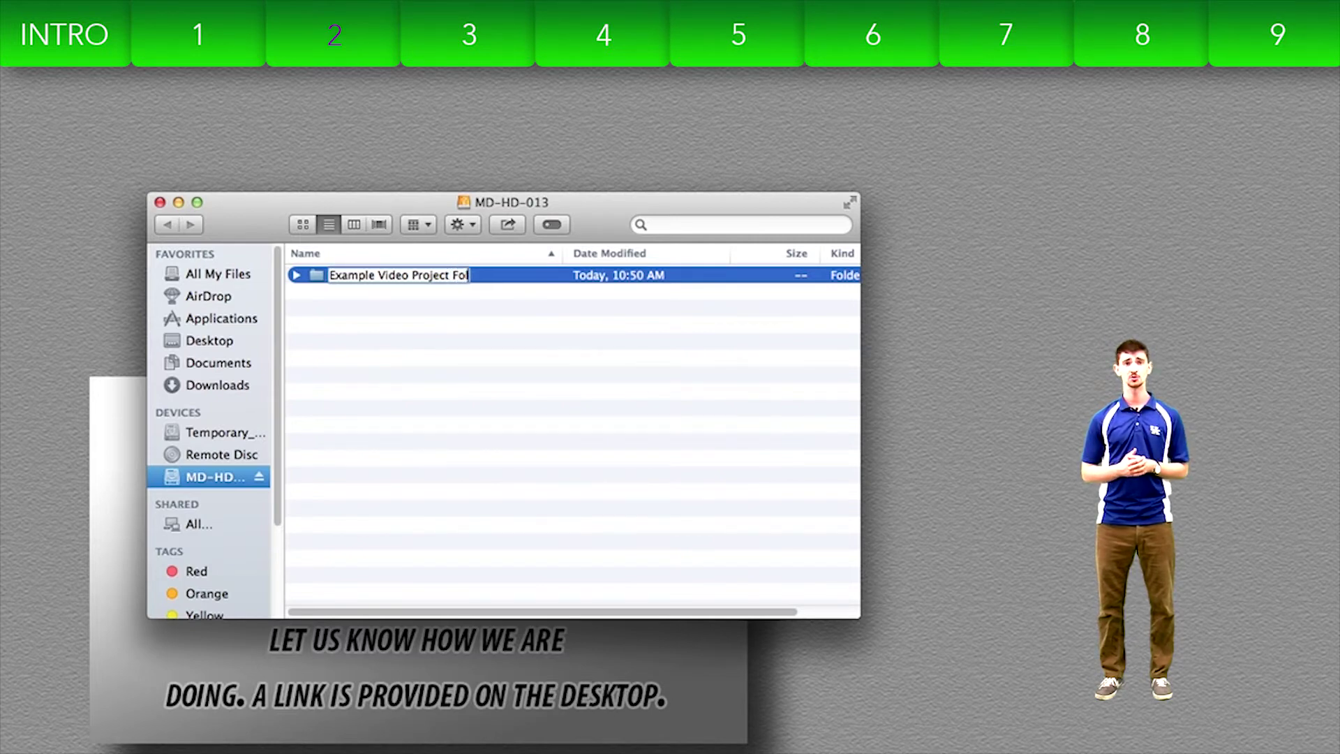
text(der)
key(Return)
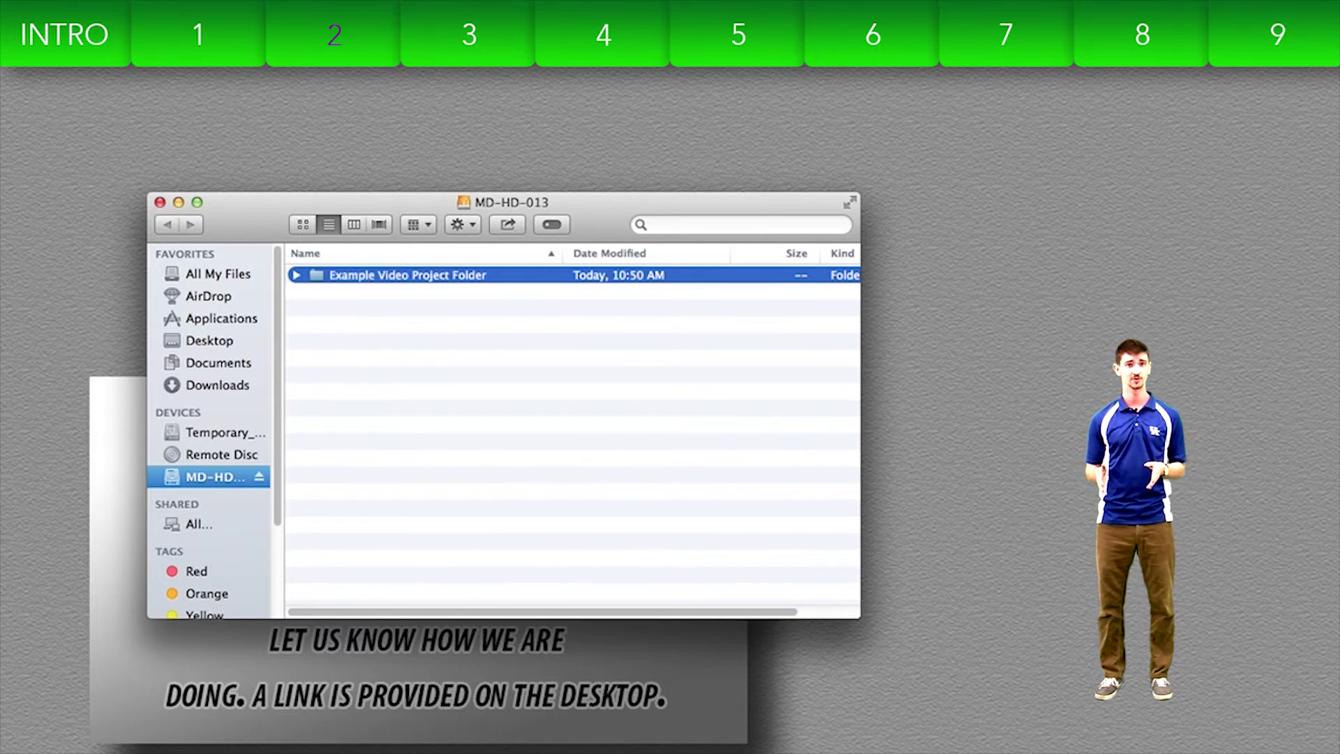
double_click(365, 275)
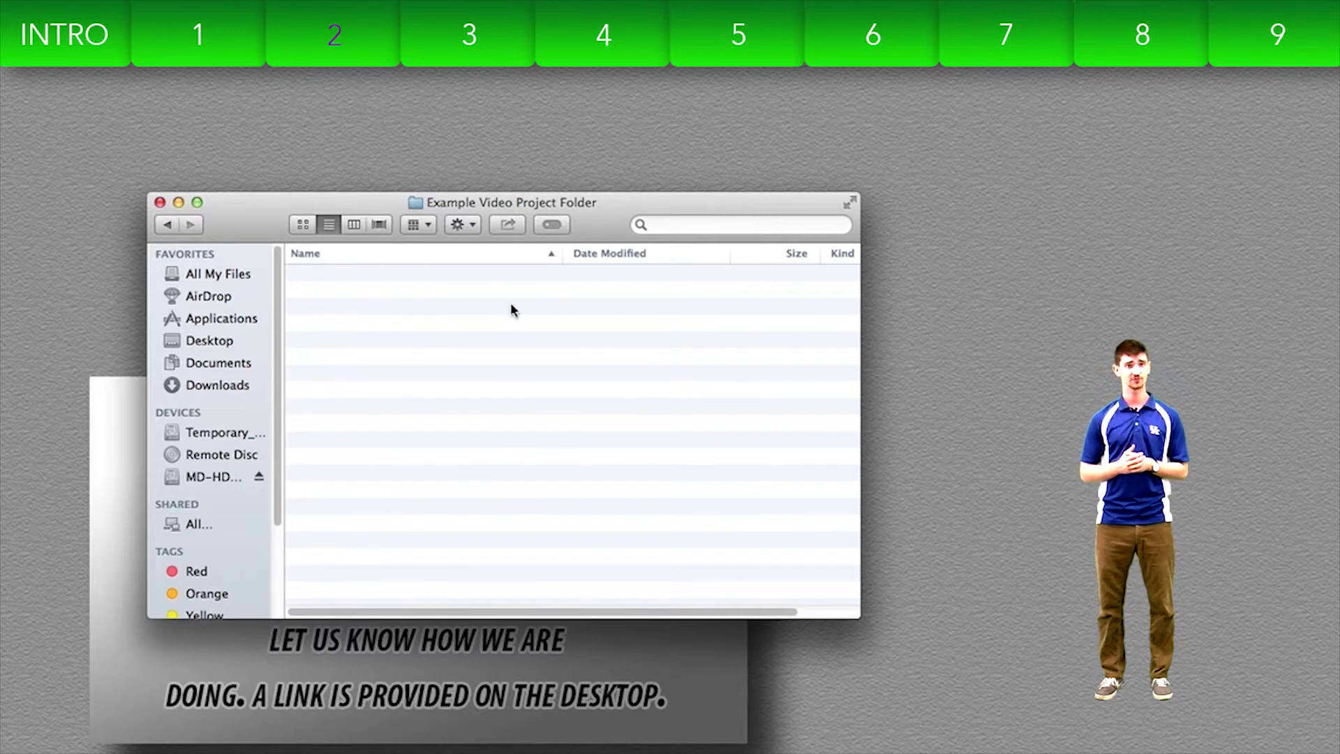
click(205, 480)
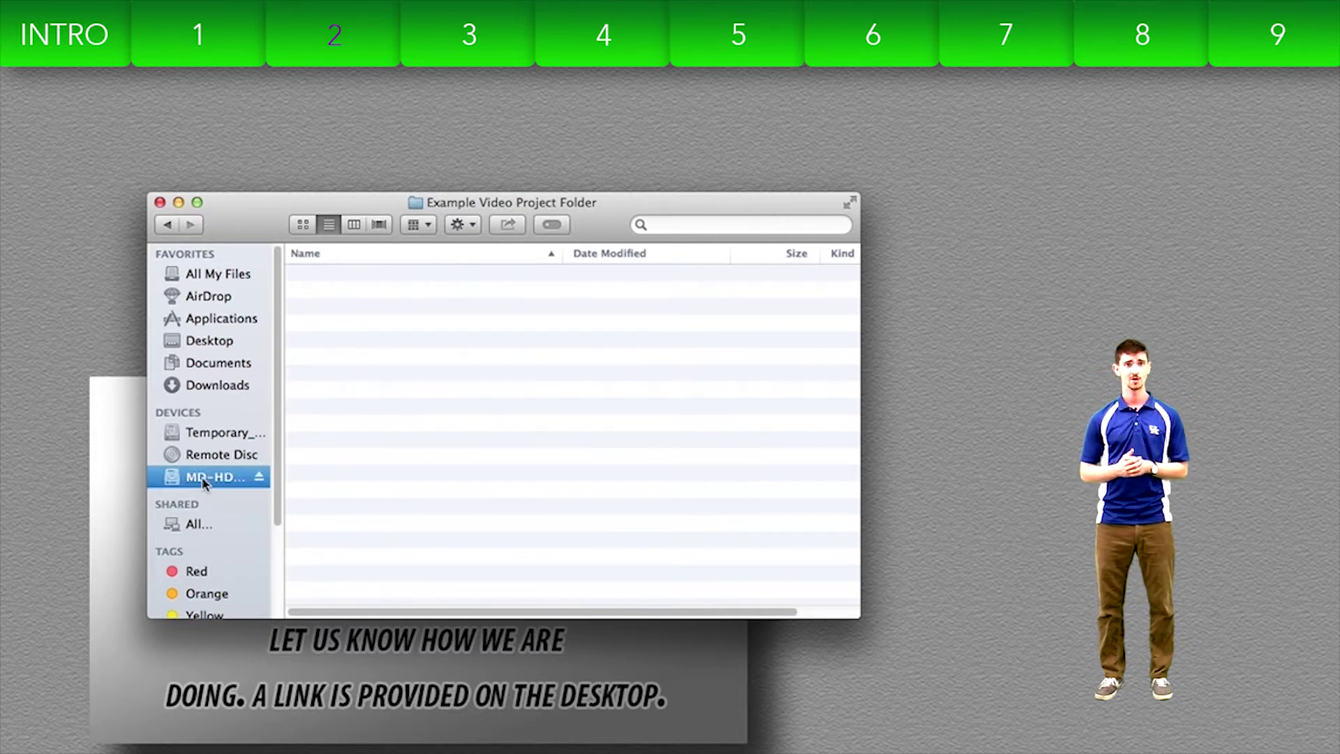
click(356, 274)
Step: Open Example Video Project Folder, then launch Premiere Pro CC 2014 from the Applications stack
double_click(355, 274)
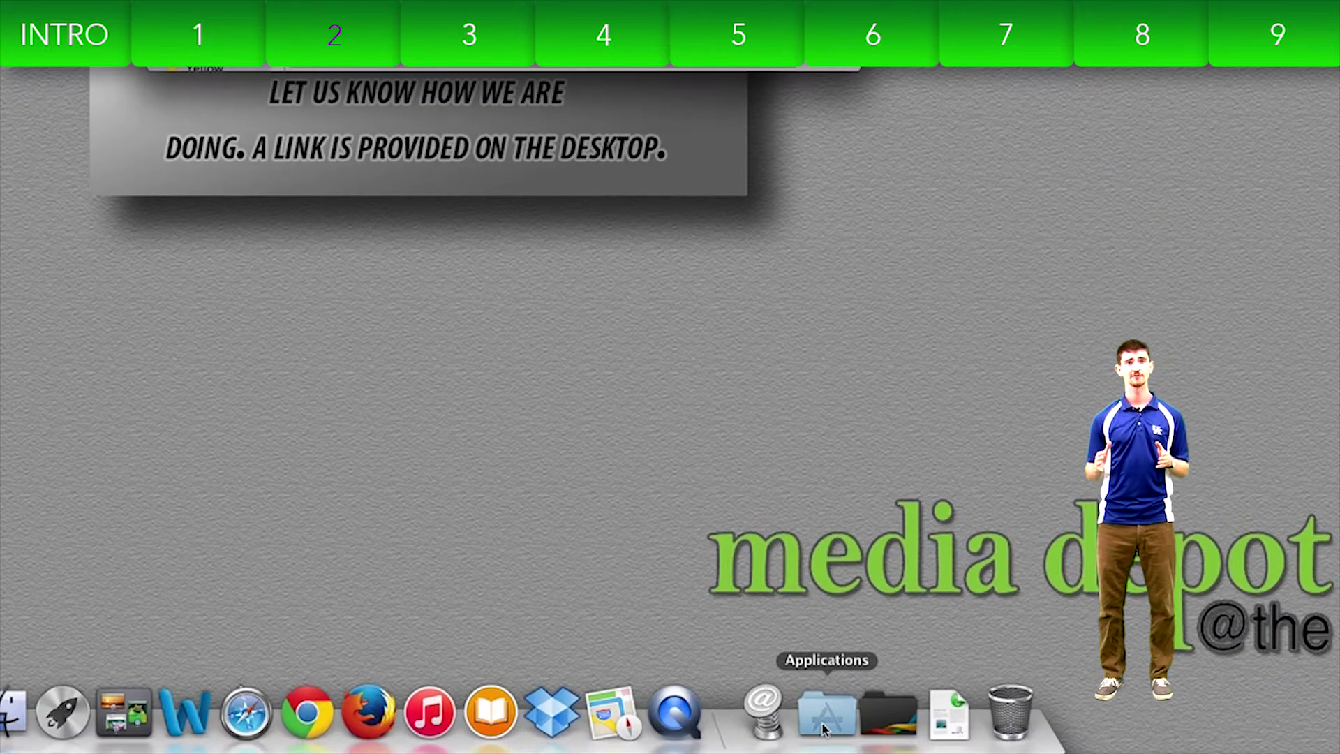
click(823, 728)
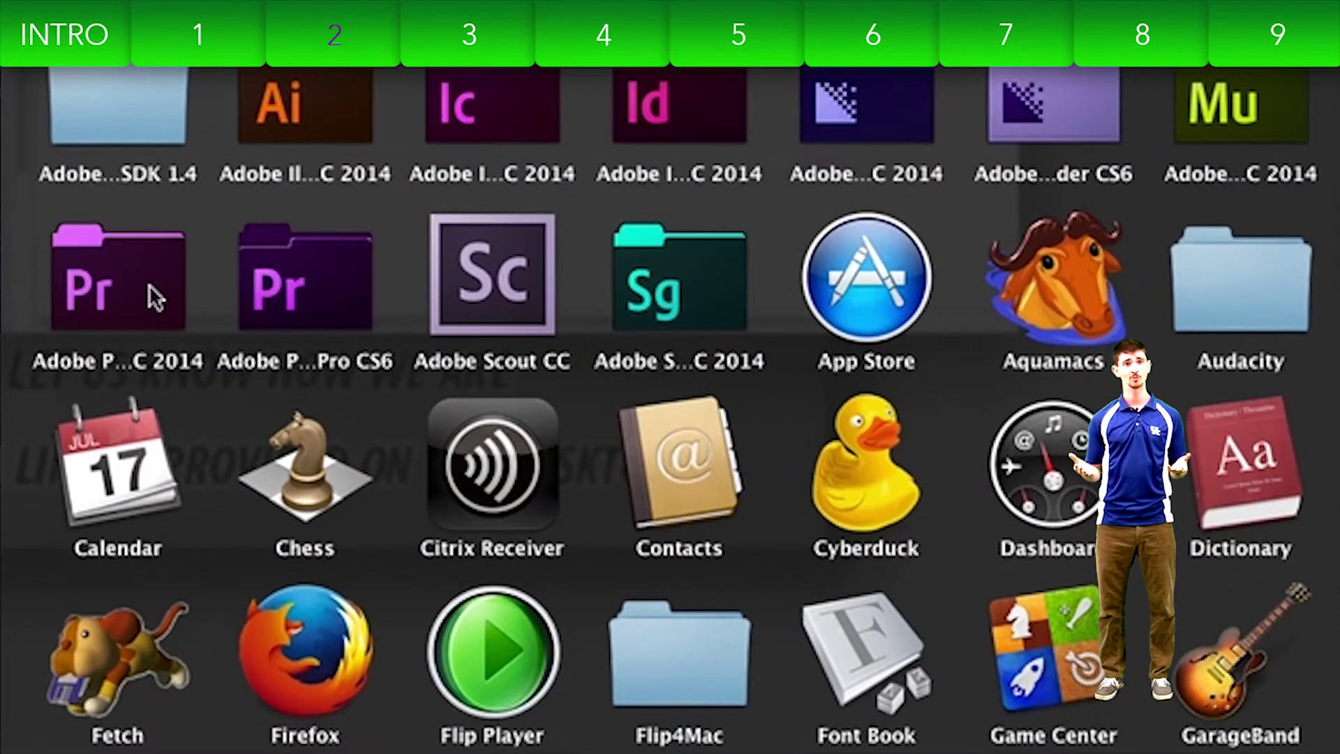
click(148, 283)
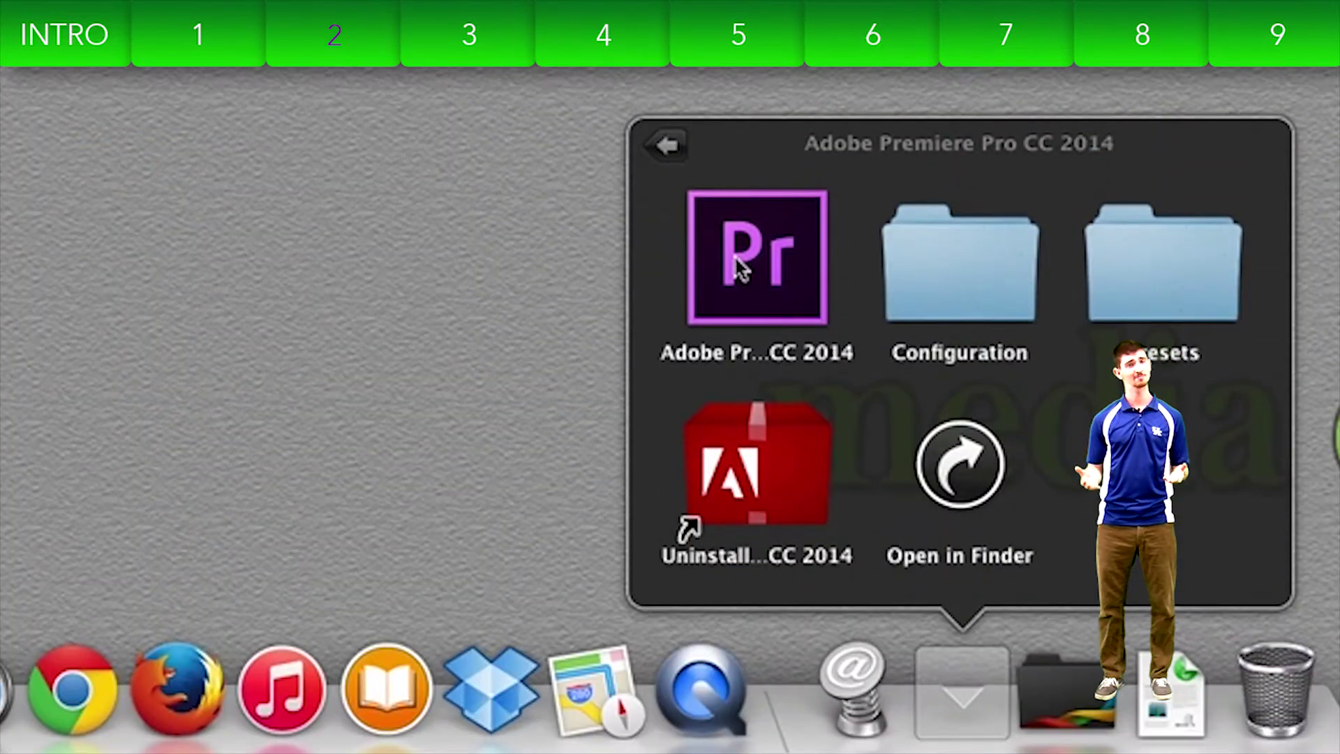
click(739, 268)
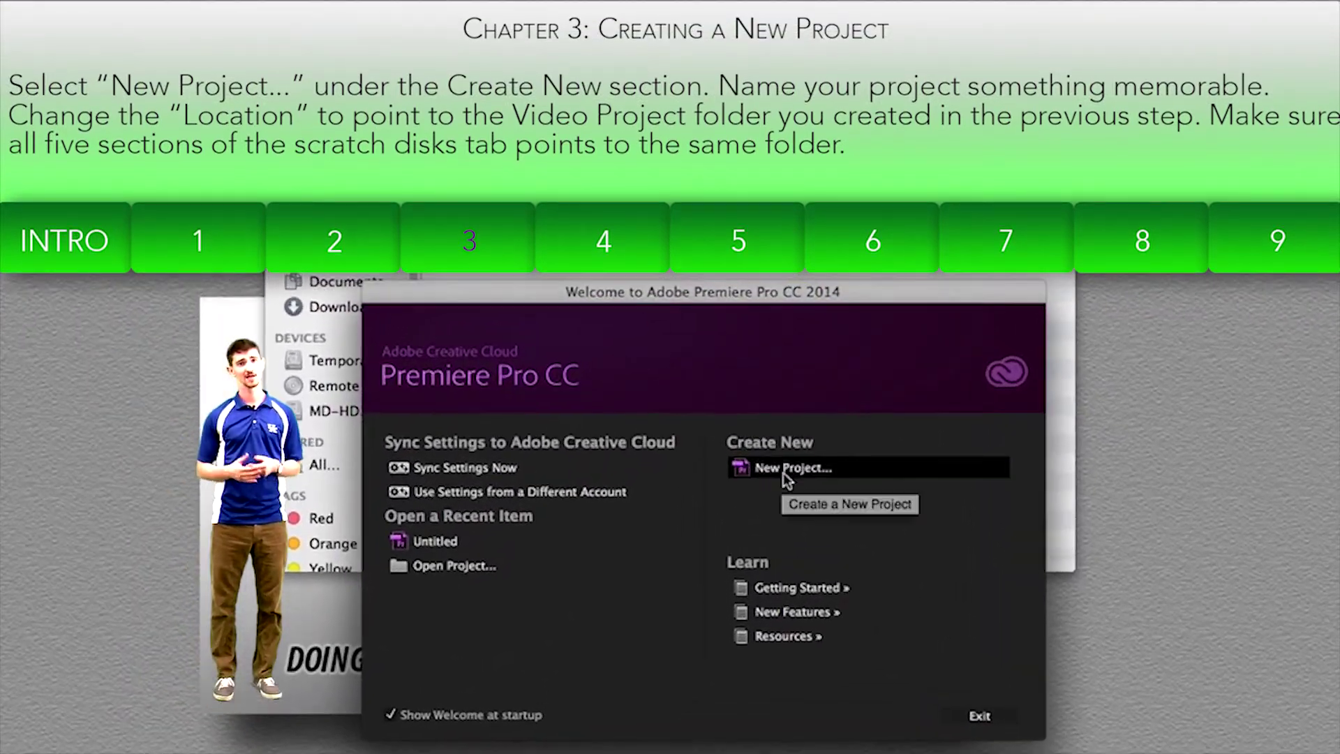
Step: Create the project 'Example Video Project' saved in MD-HD-013 > Example Video Project Folder
click(787, 471)
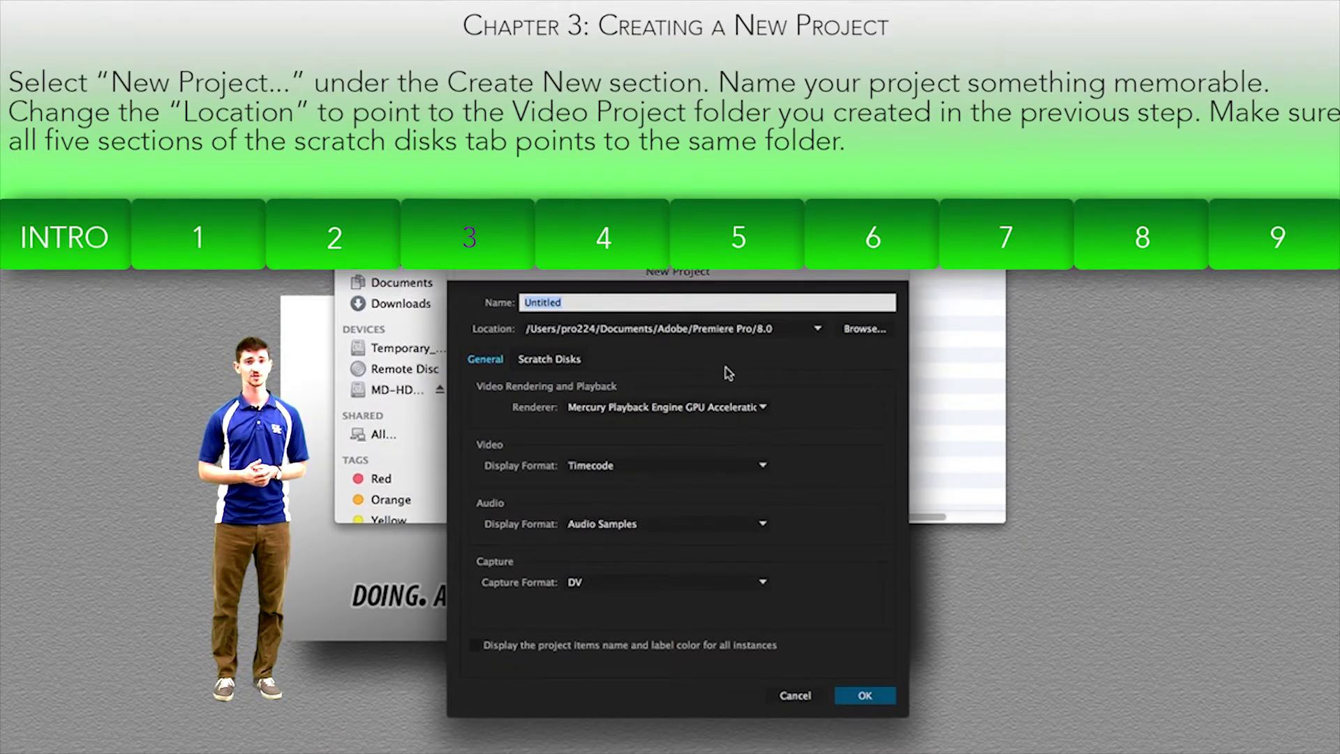
text(Exam)
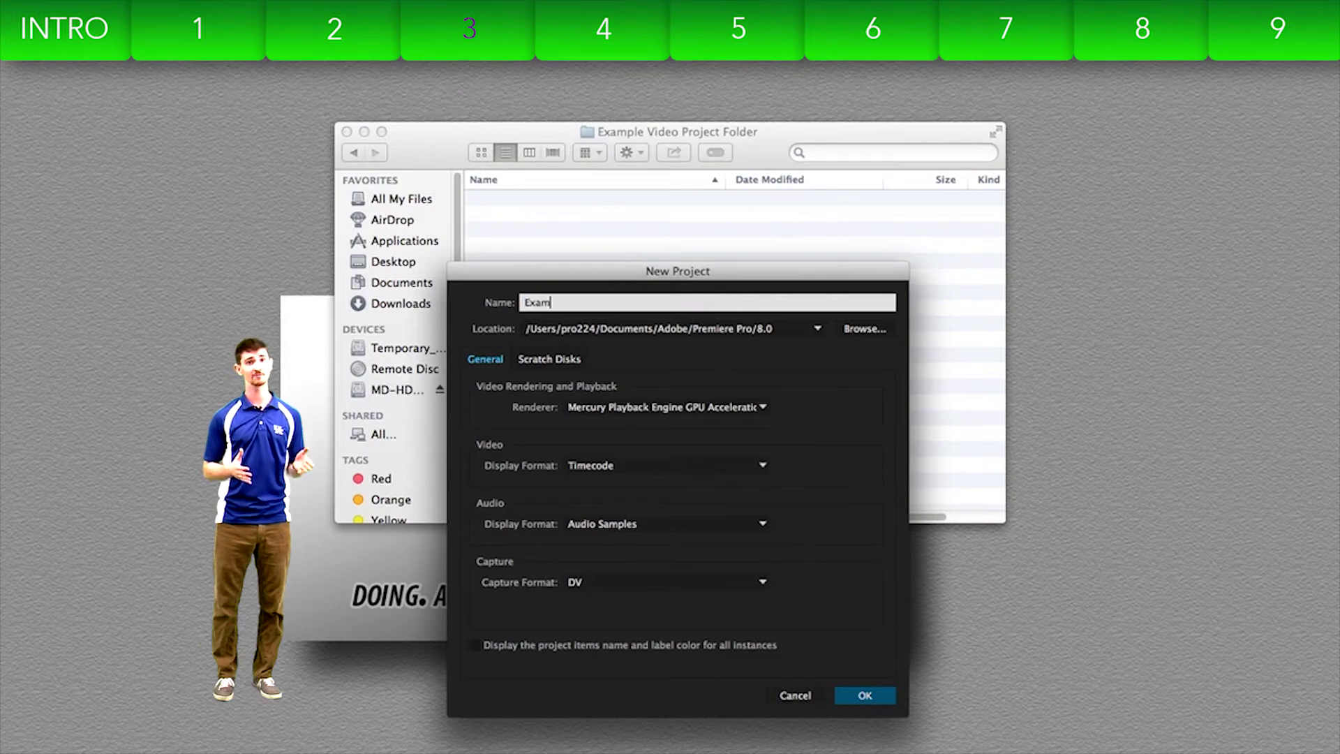
text(ple Video Project)
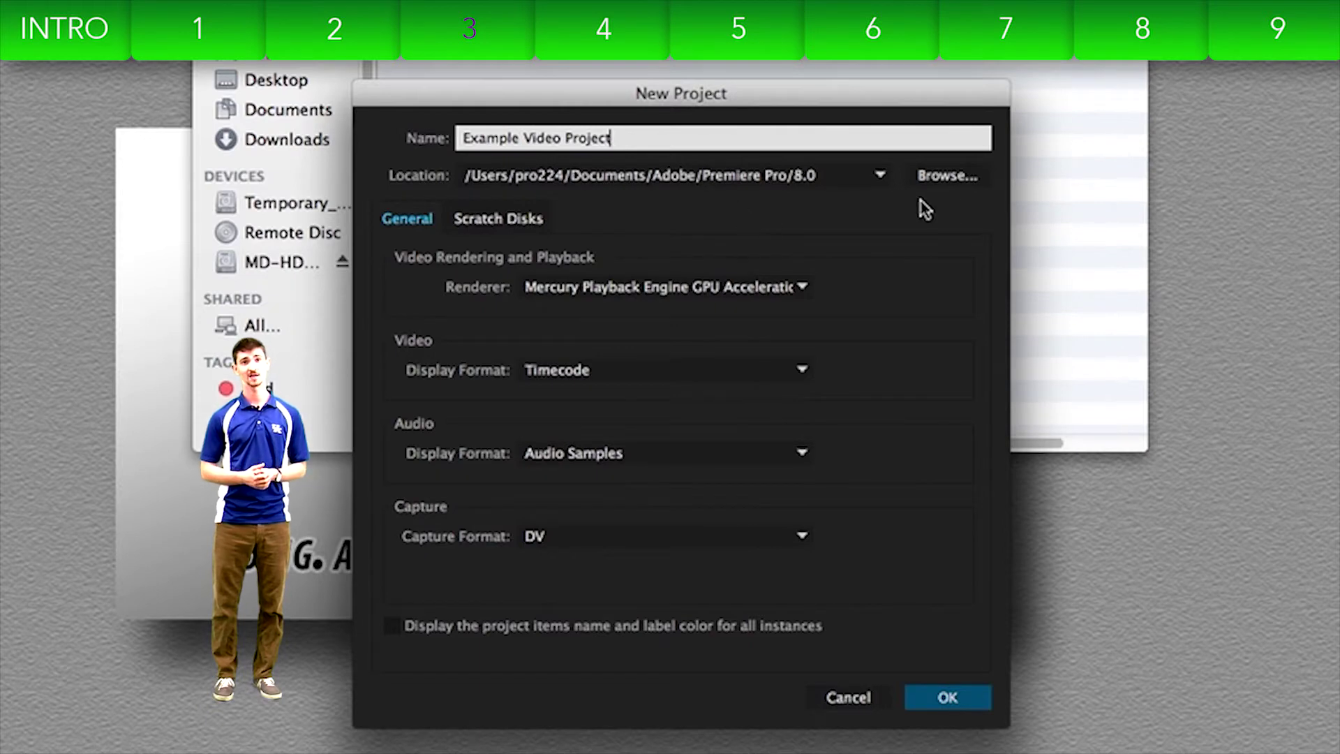
click(959, 179)
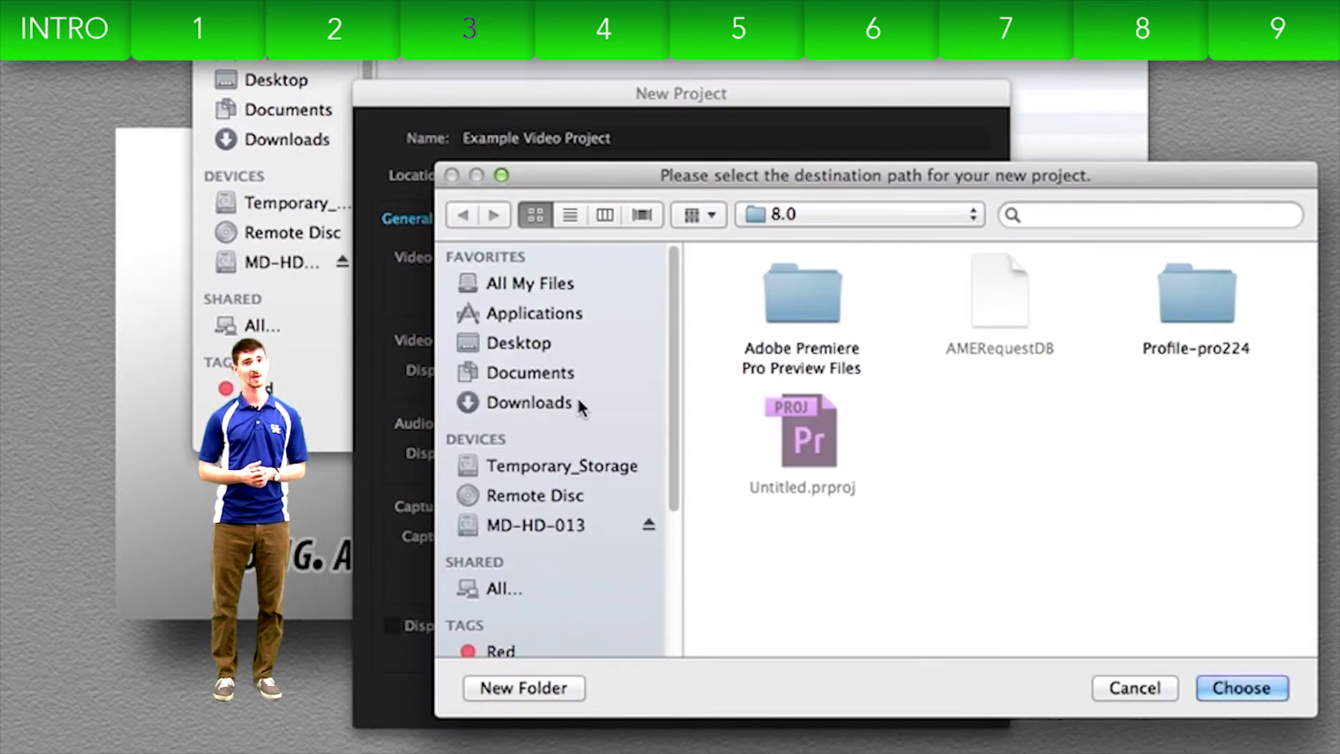
click(546, 522)
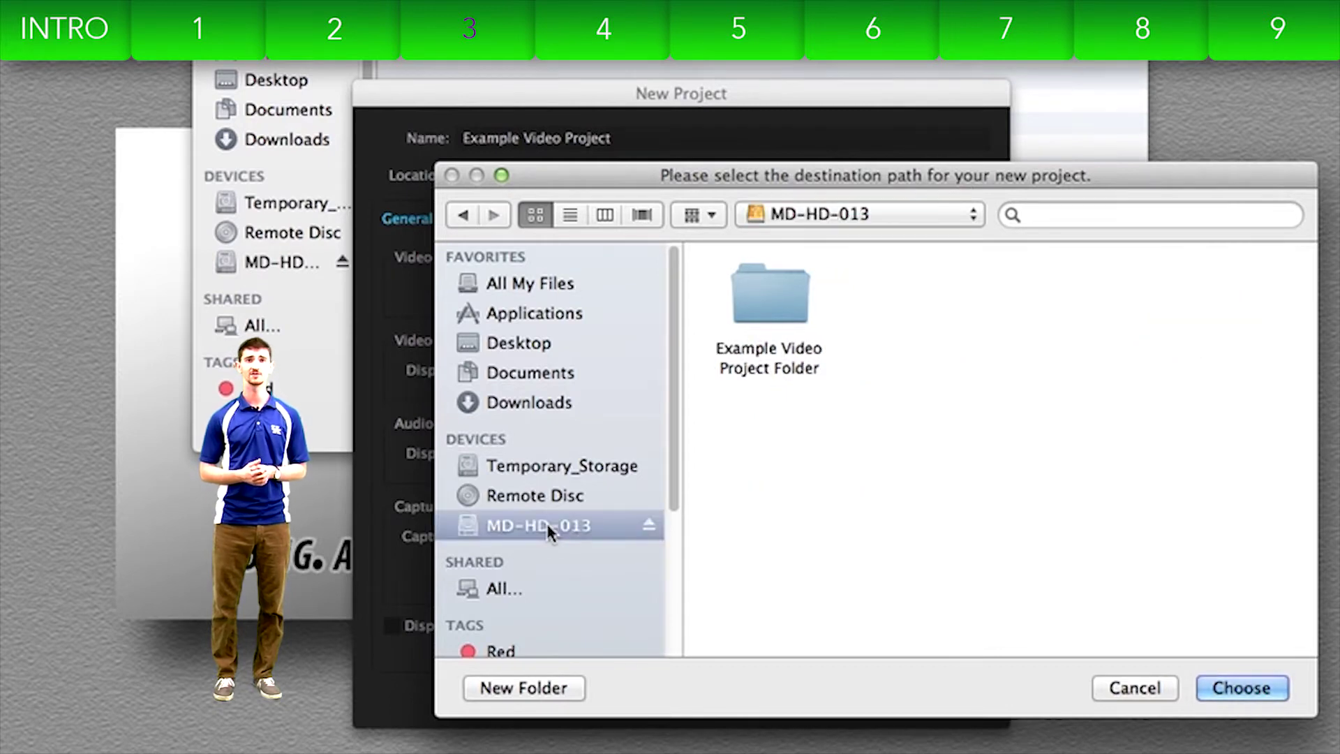
click(781, 296)
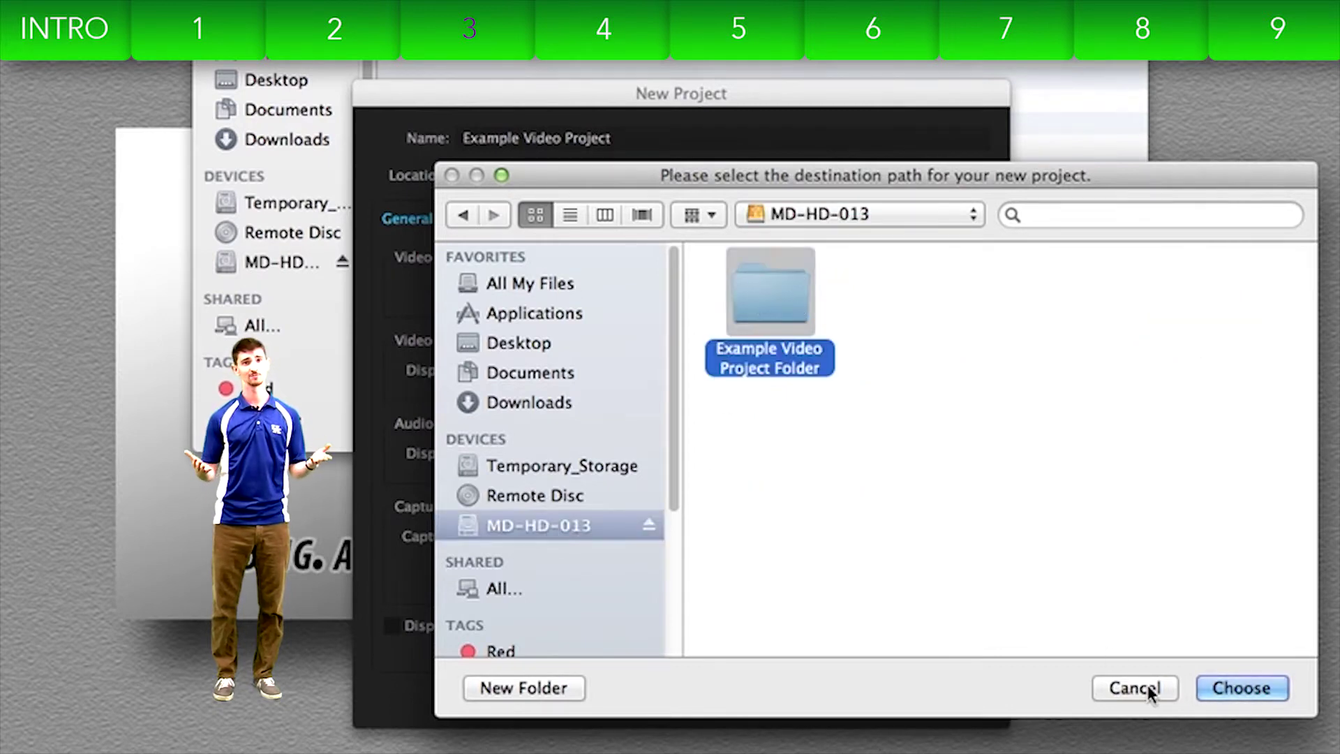
click(1221, 689)
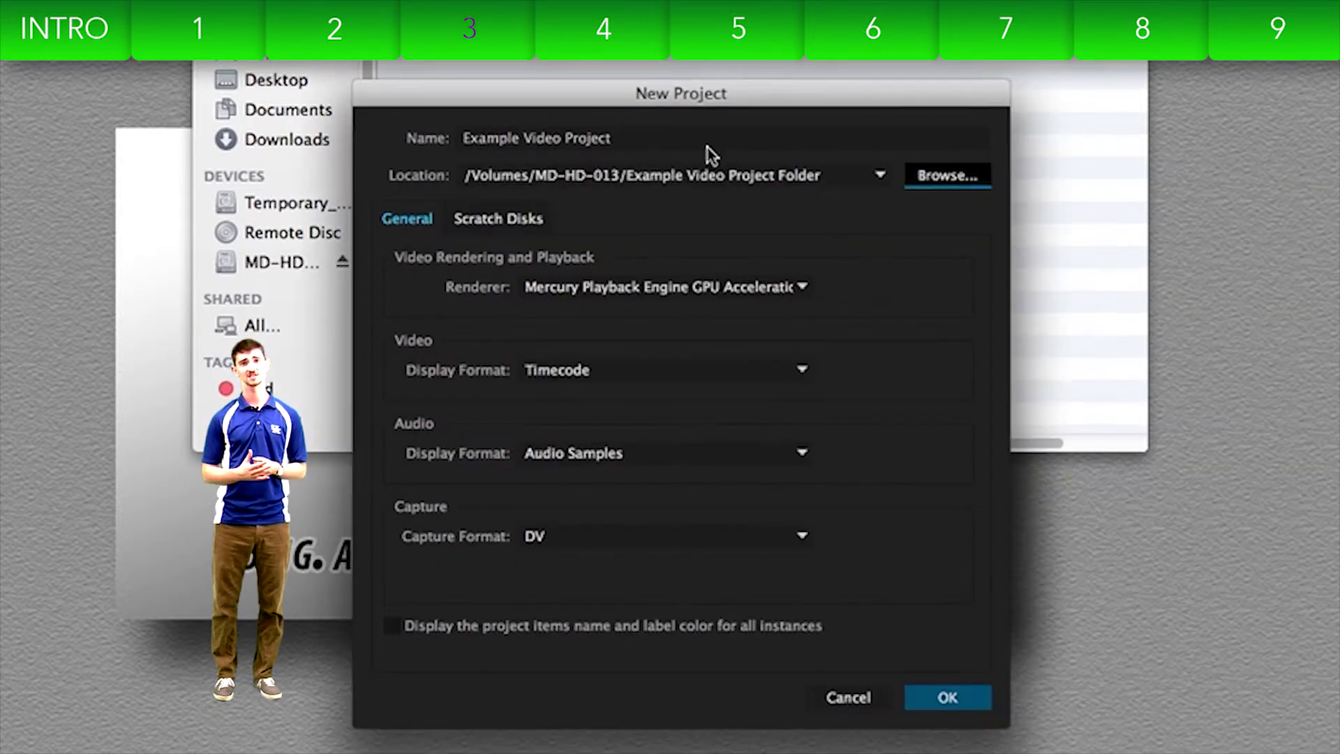
click(521, 221)
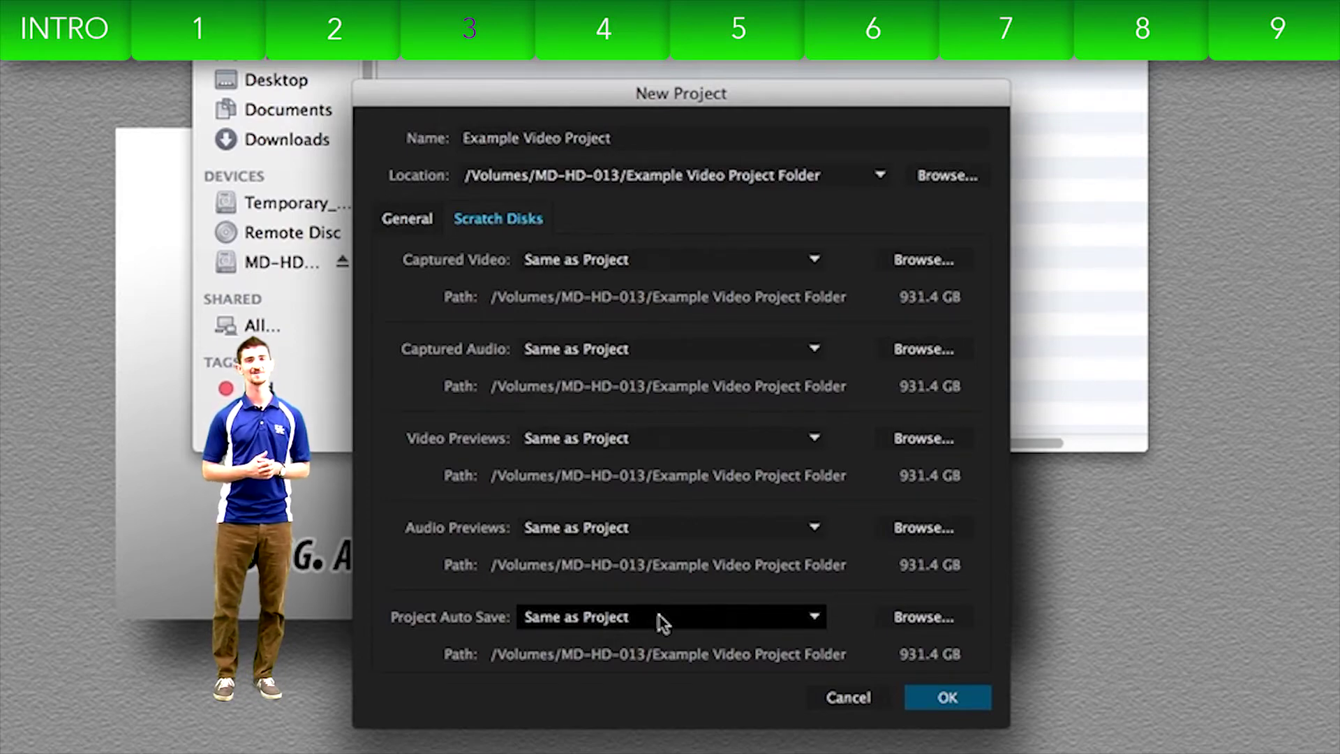
click(937, 699)
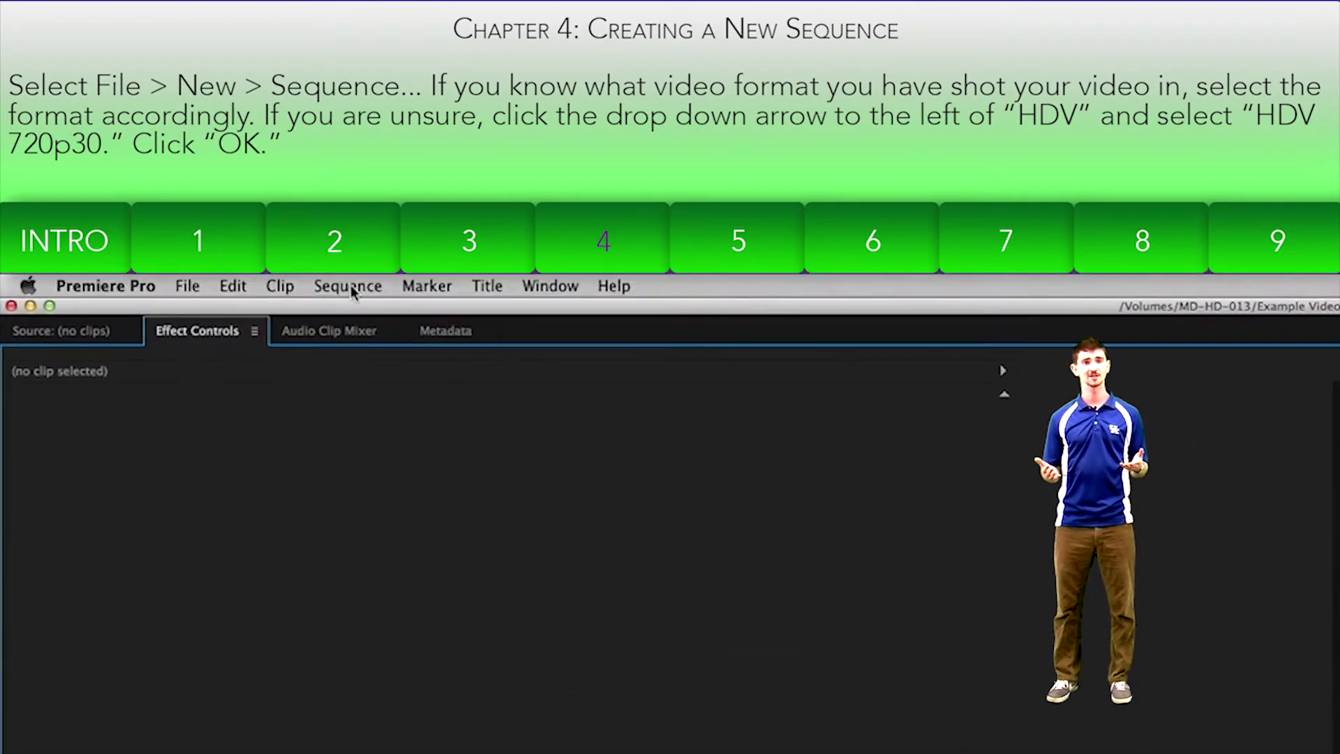
Step: Create Sequence 01 from the HDV 720p30 preset via File > New > Sequence
click(197, 288)
mouse_move(204, 312)
click(543, 338)
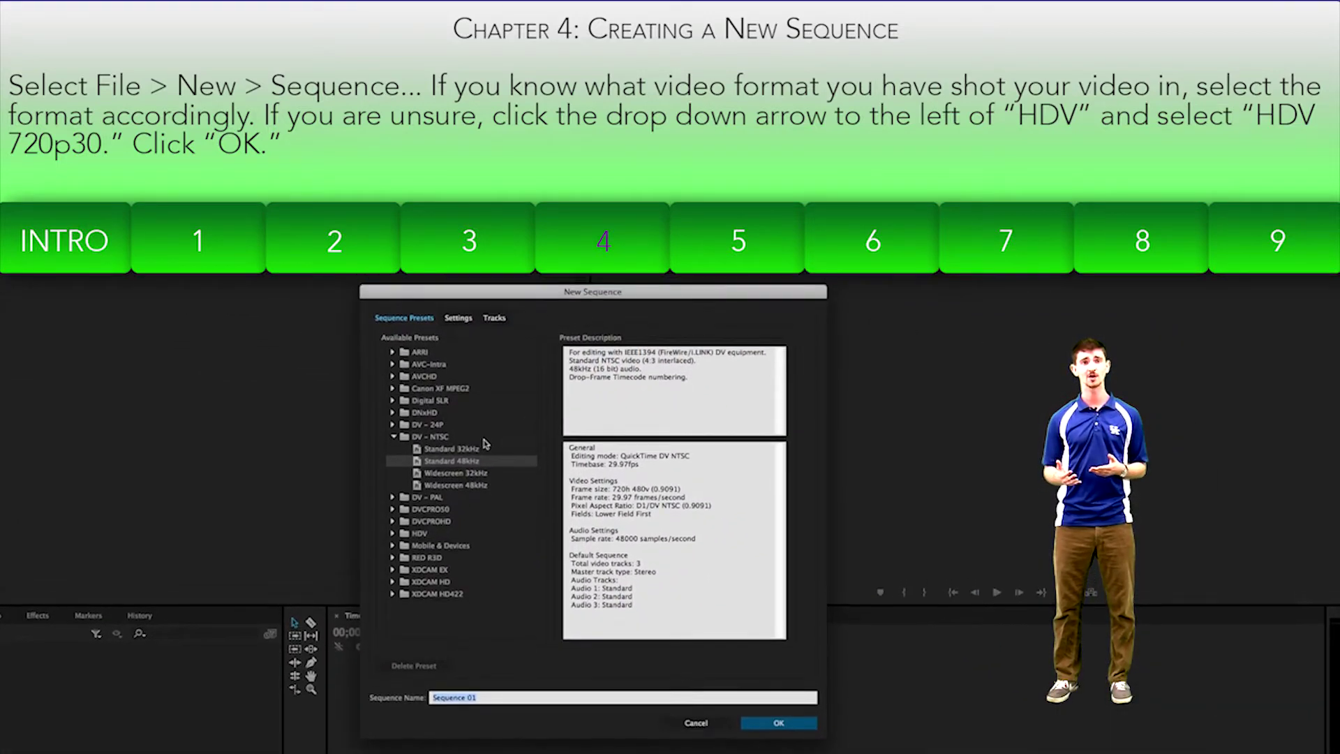
click(394, 437)
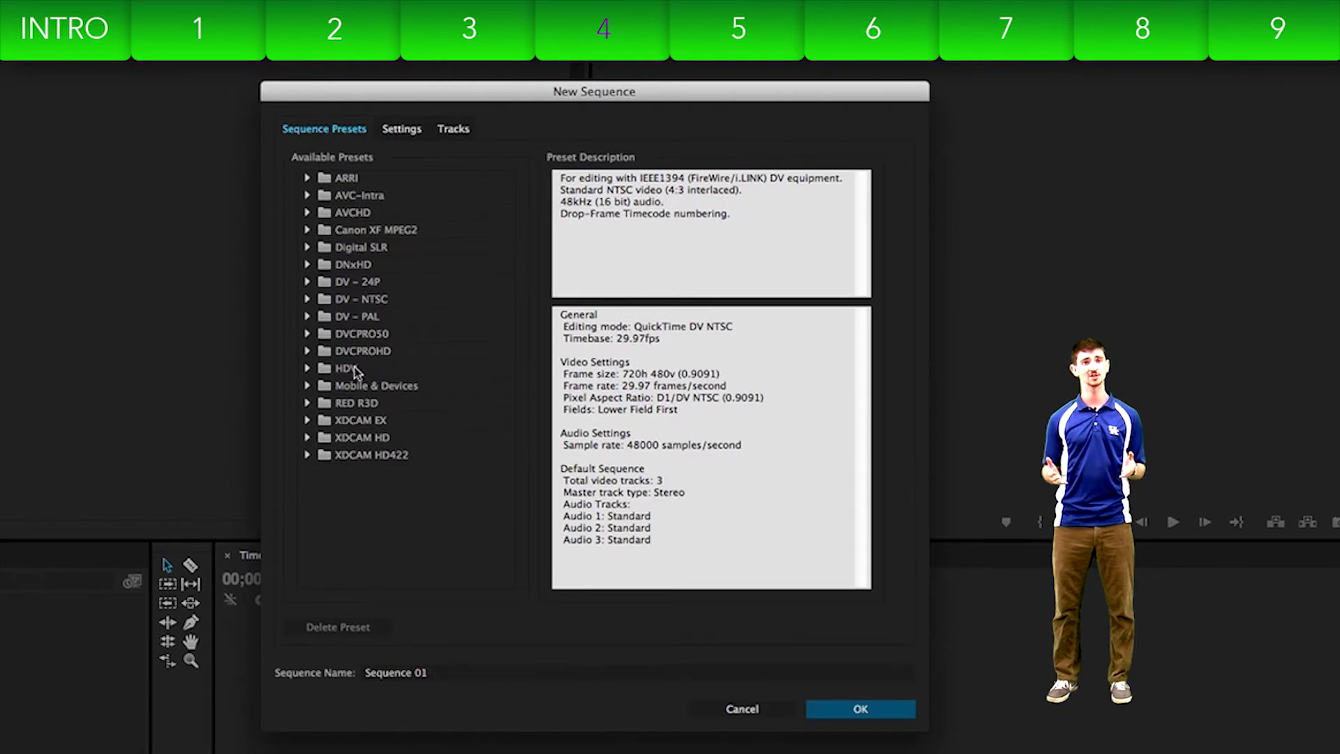
click(308, 368)
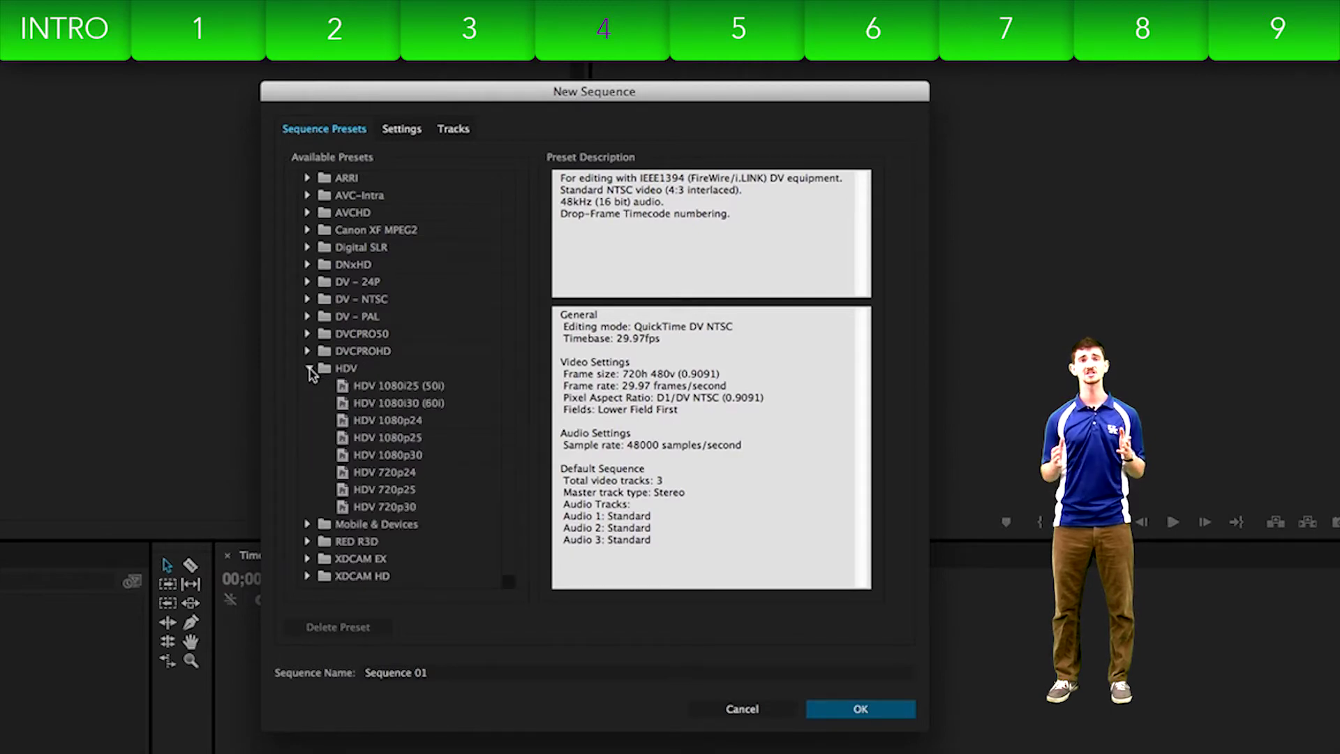
click(379, 507)
click(852, 713)
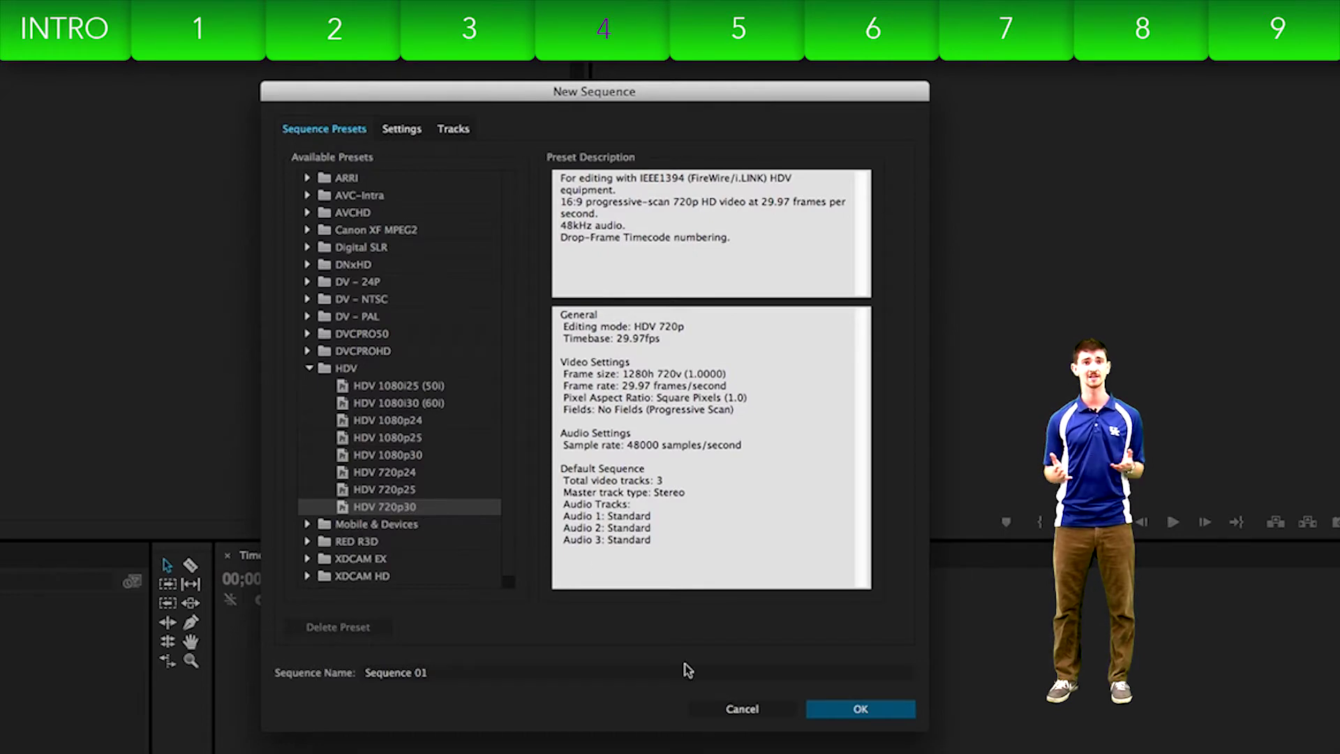
click(859, 709)
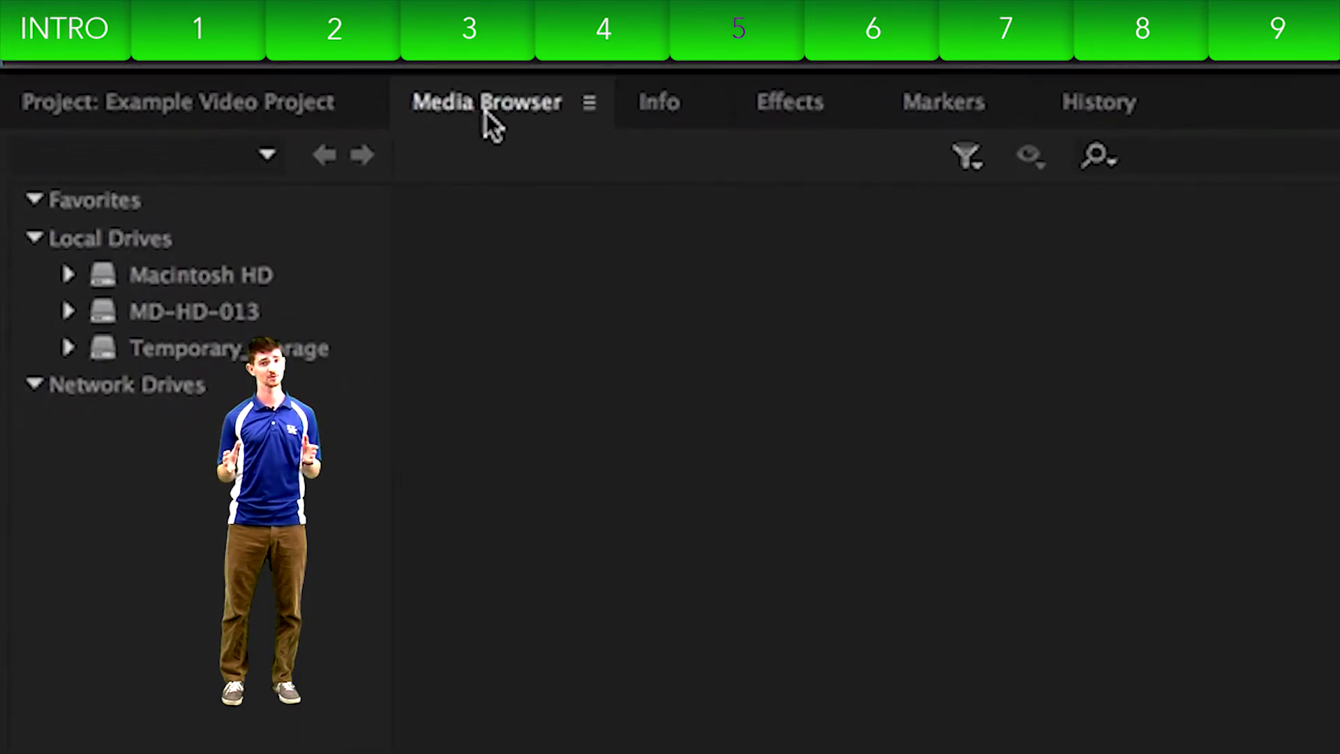
Step: In the Media Browser, open Example Video Project Folder on the MD-HD-013 drive
click(515, 112)
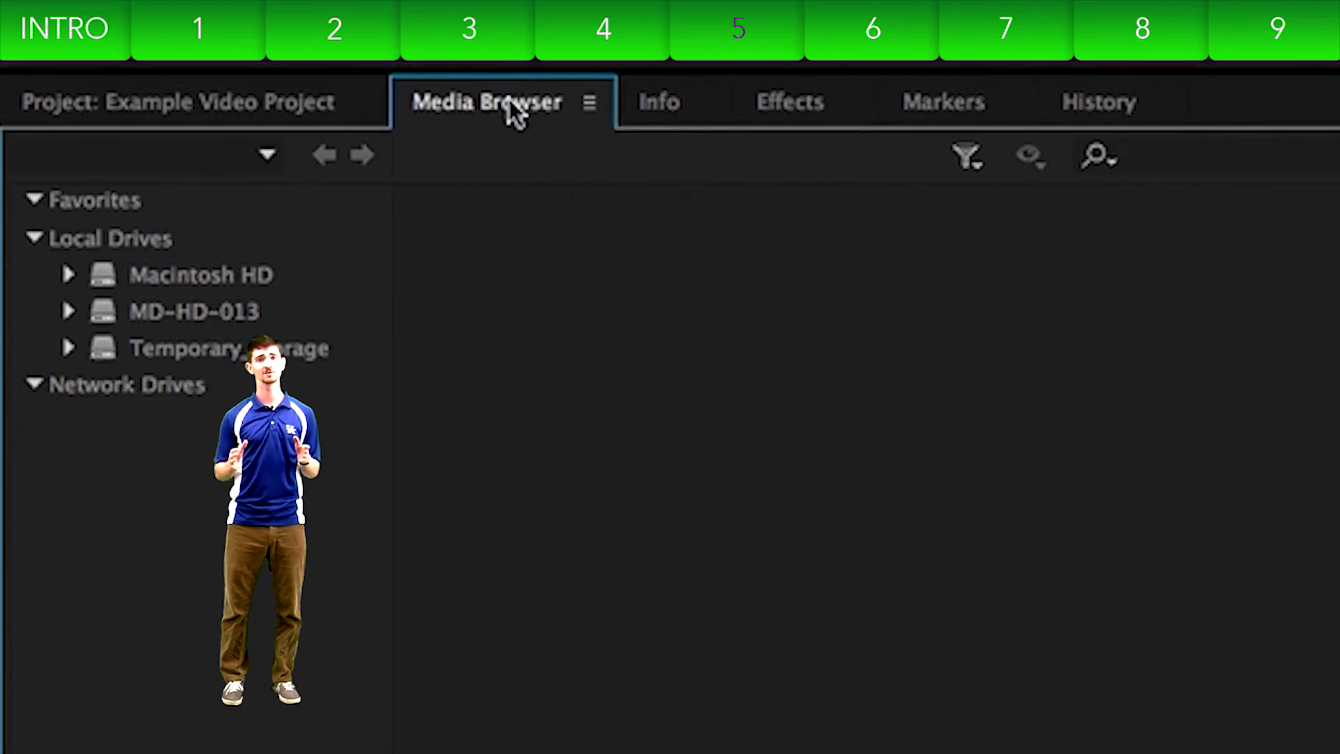
click(785, 111)
click(511, 112)
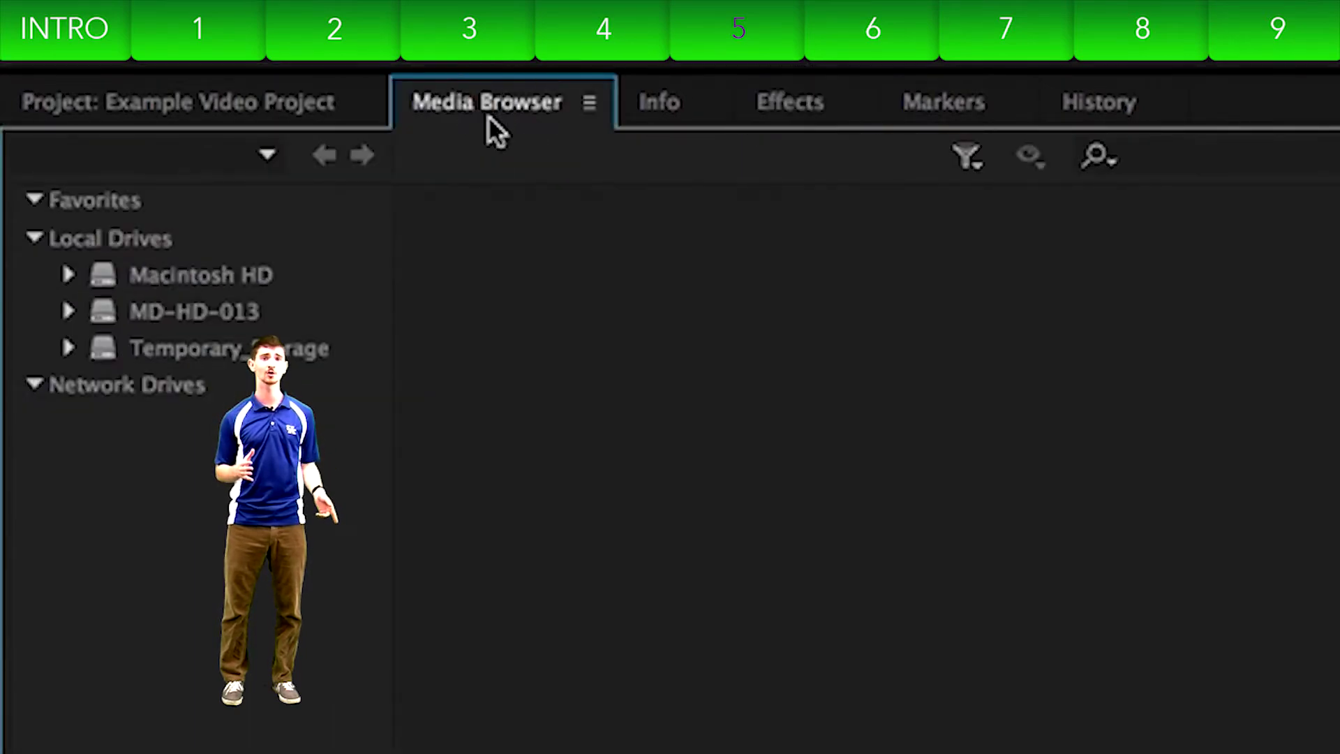
click(188, 313)
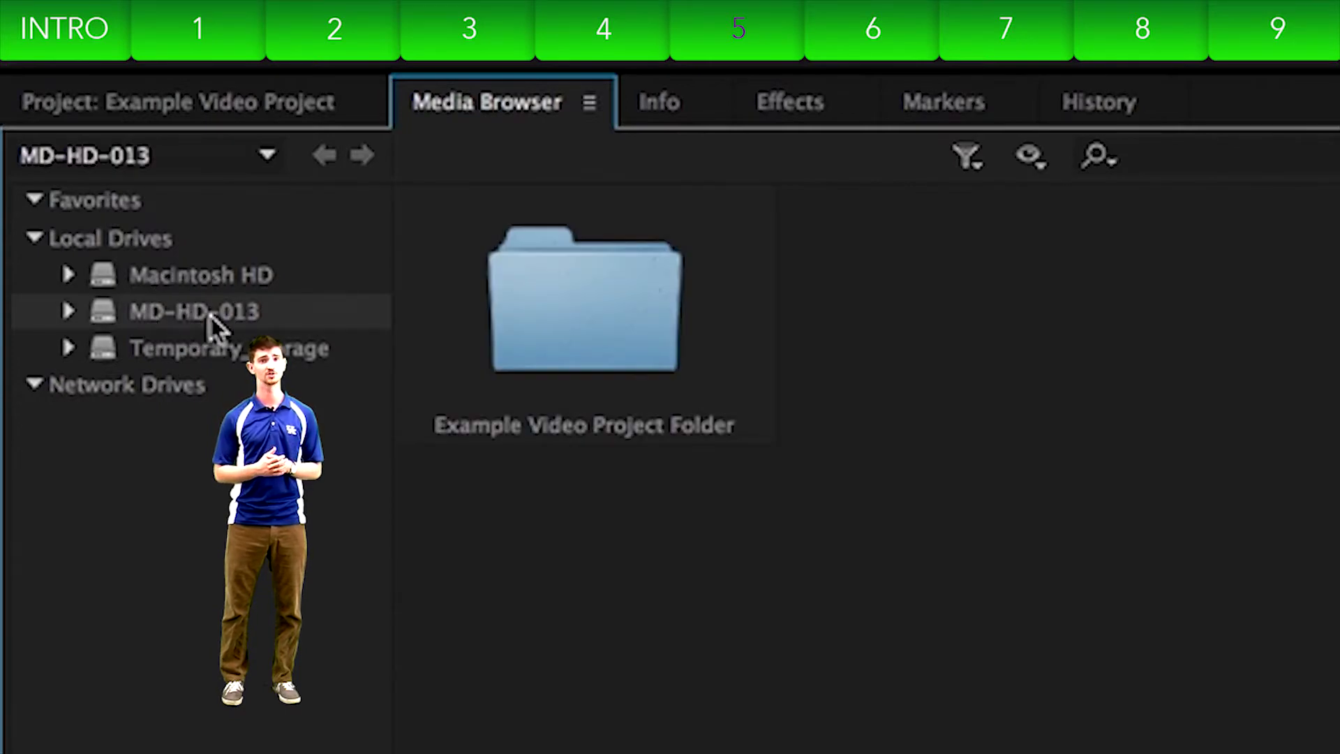
double_click(590, 342)
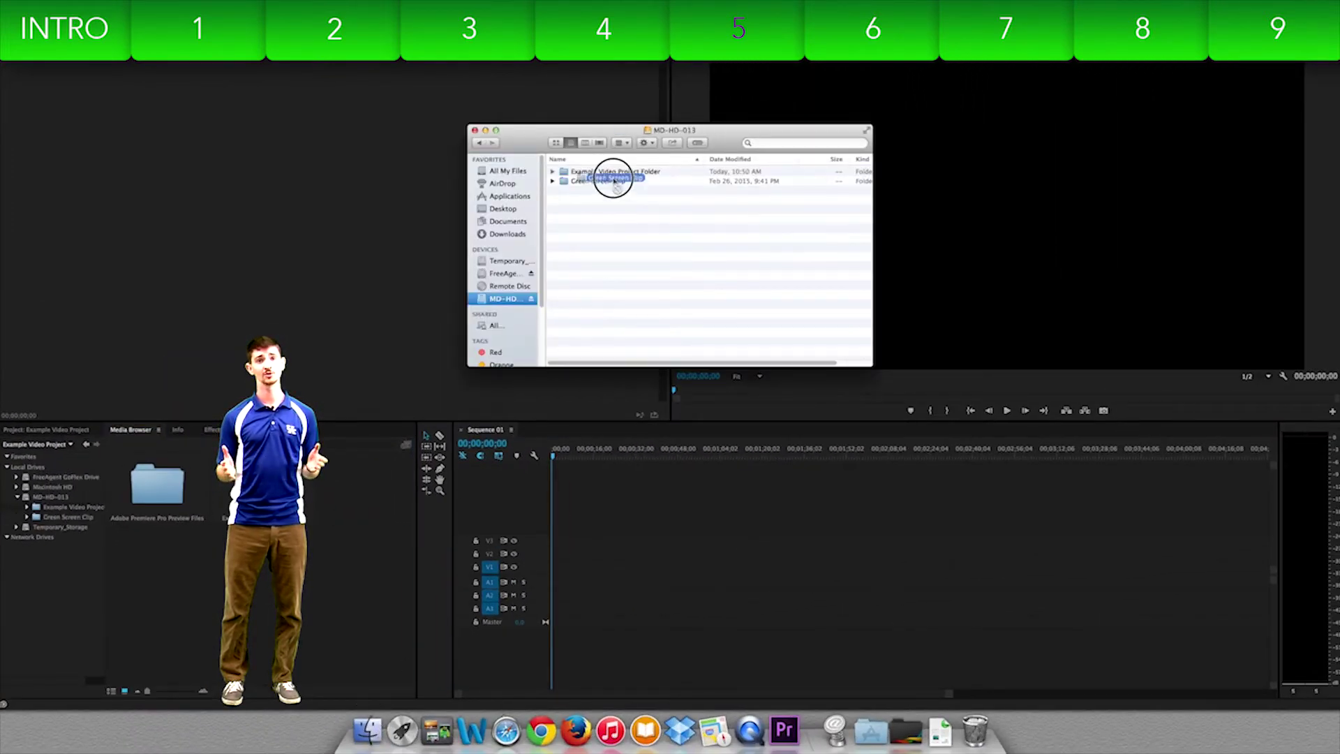
Step: Move Green Screen Clip into Example Video Project Folder and open it in Premiere's Media Browser
drag(613, 178, 613, 171)
double_click(580, 173)
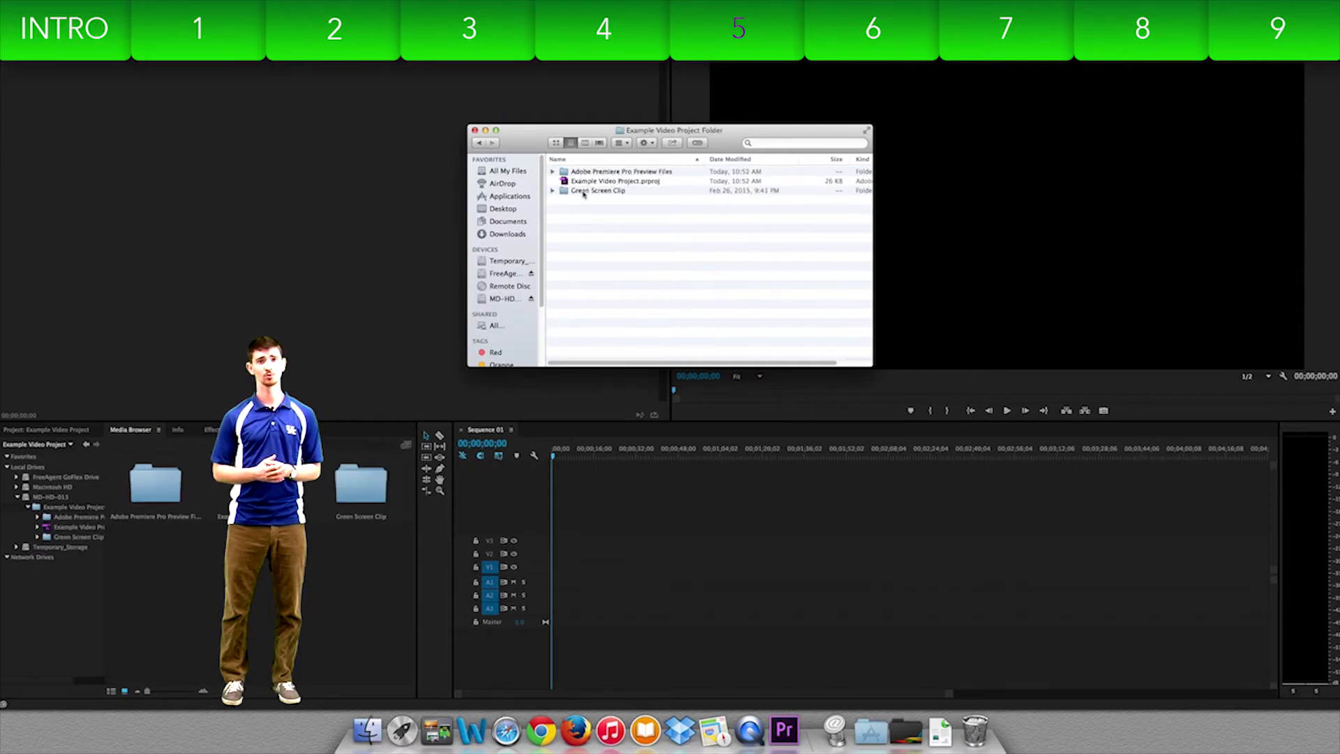
click(431, 385)
double_click(361, 485)
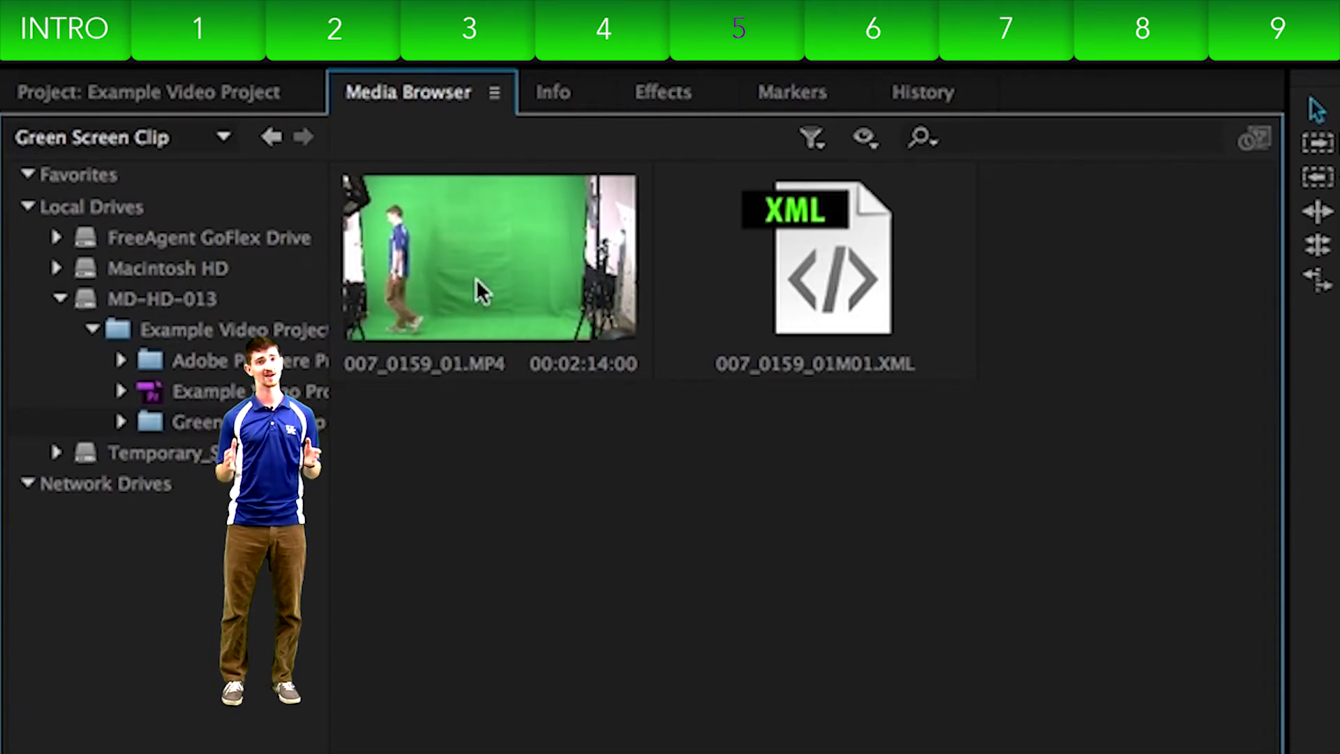
Step: Load 007_0159_01.MP4 into the Source monitor and scrub through the footage
click(667, 97)
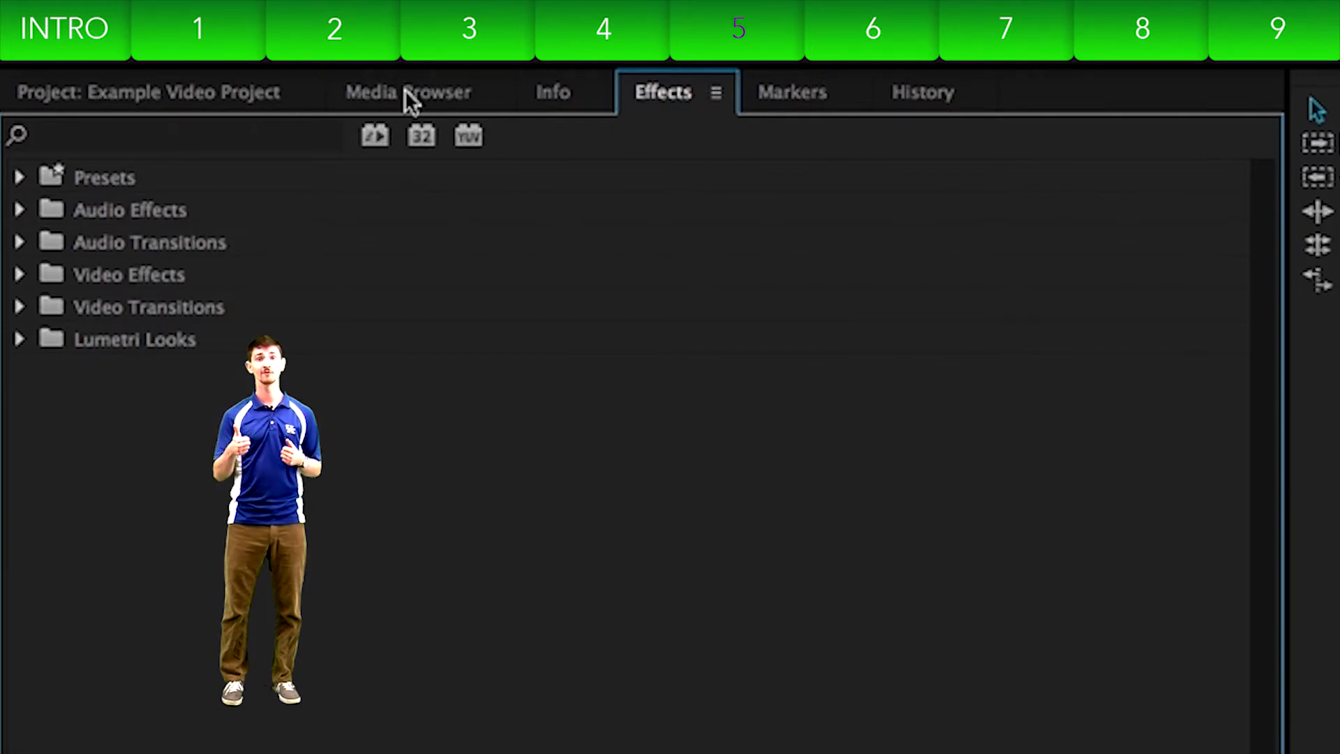
click(42, 121)
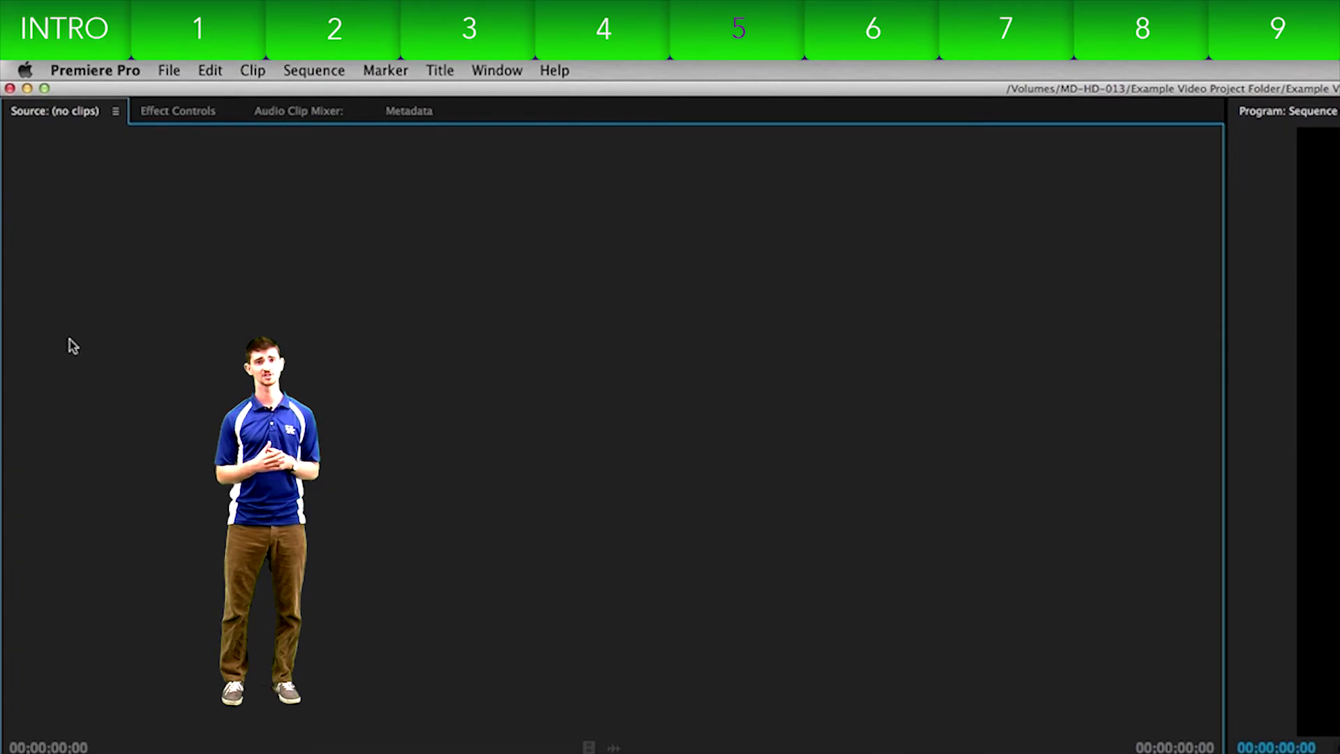
click(212, 472)
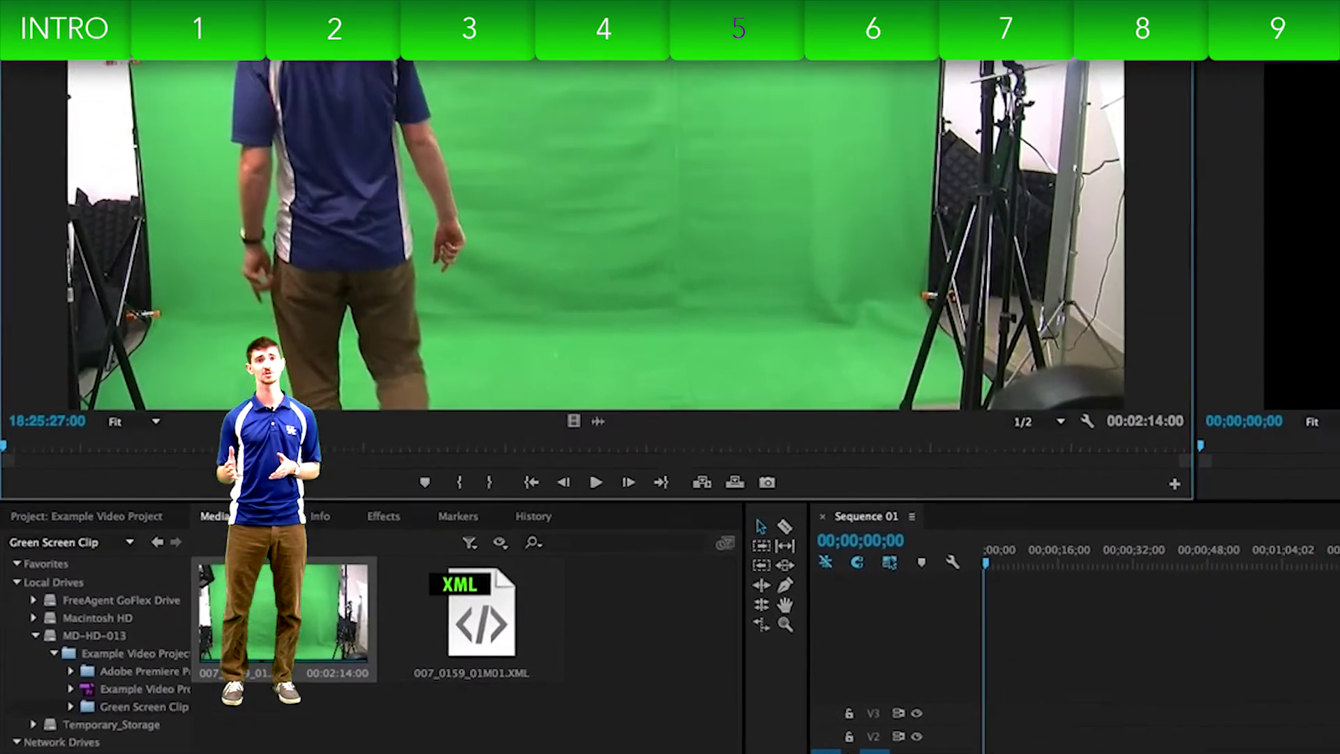
click(261, 180)
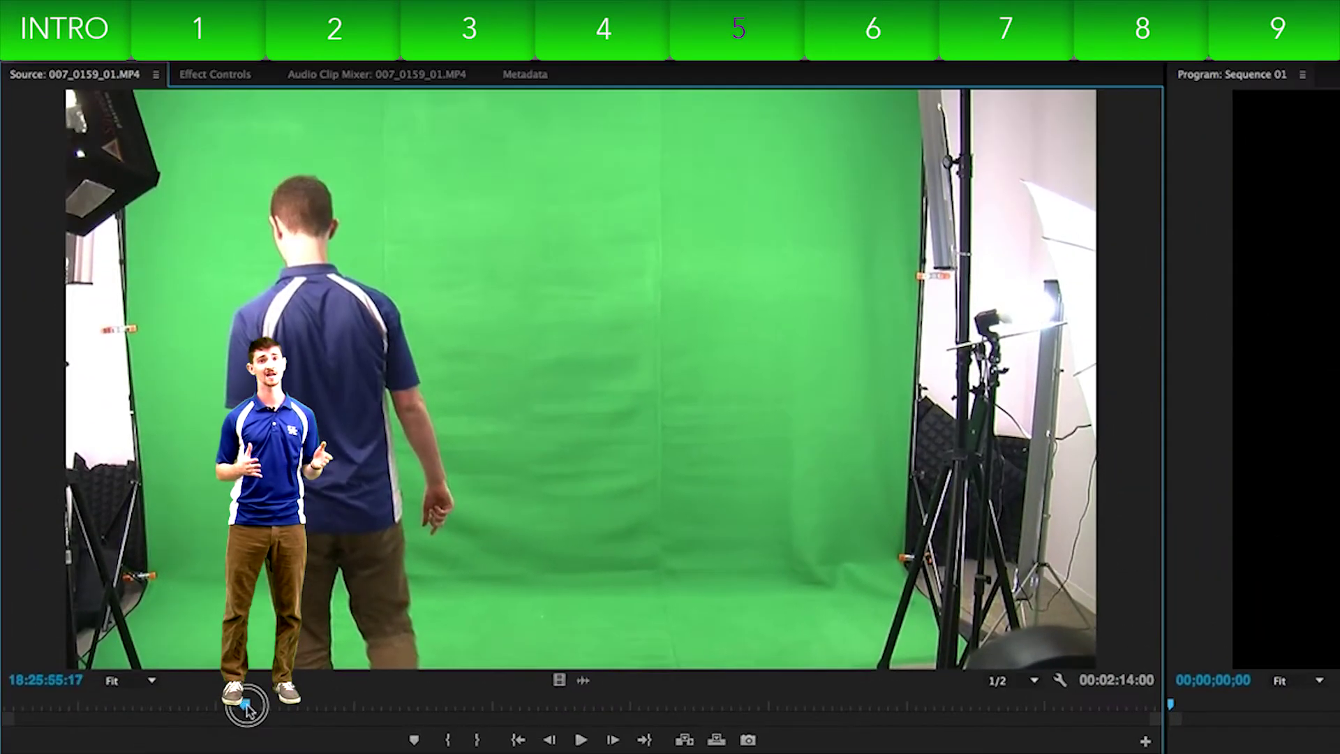
drag(246, 707, 312, 704)
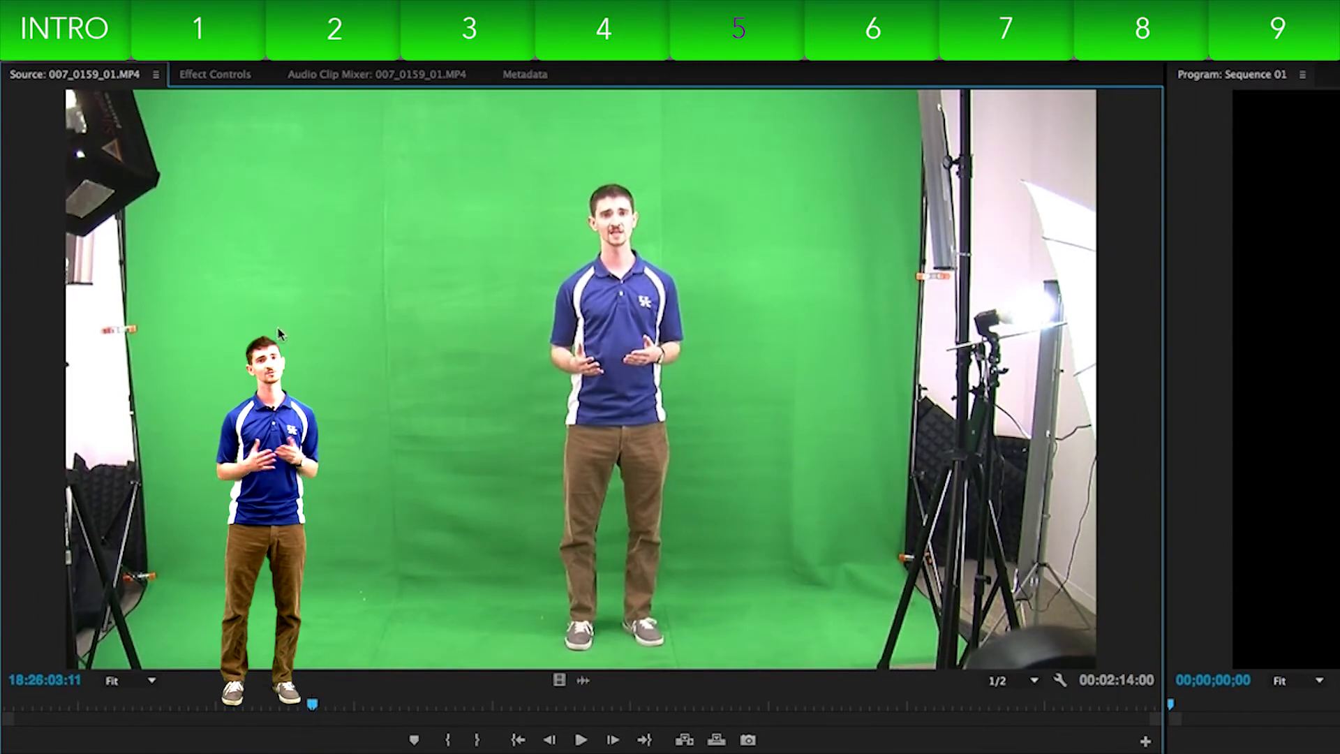
click(207, 77)
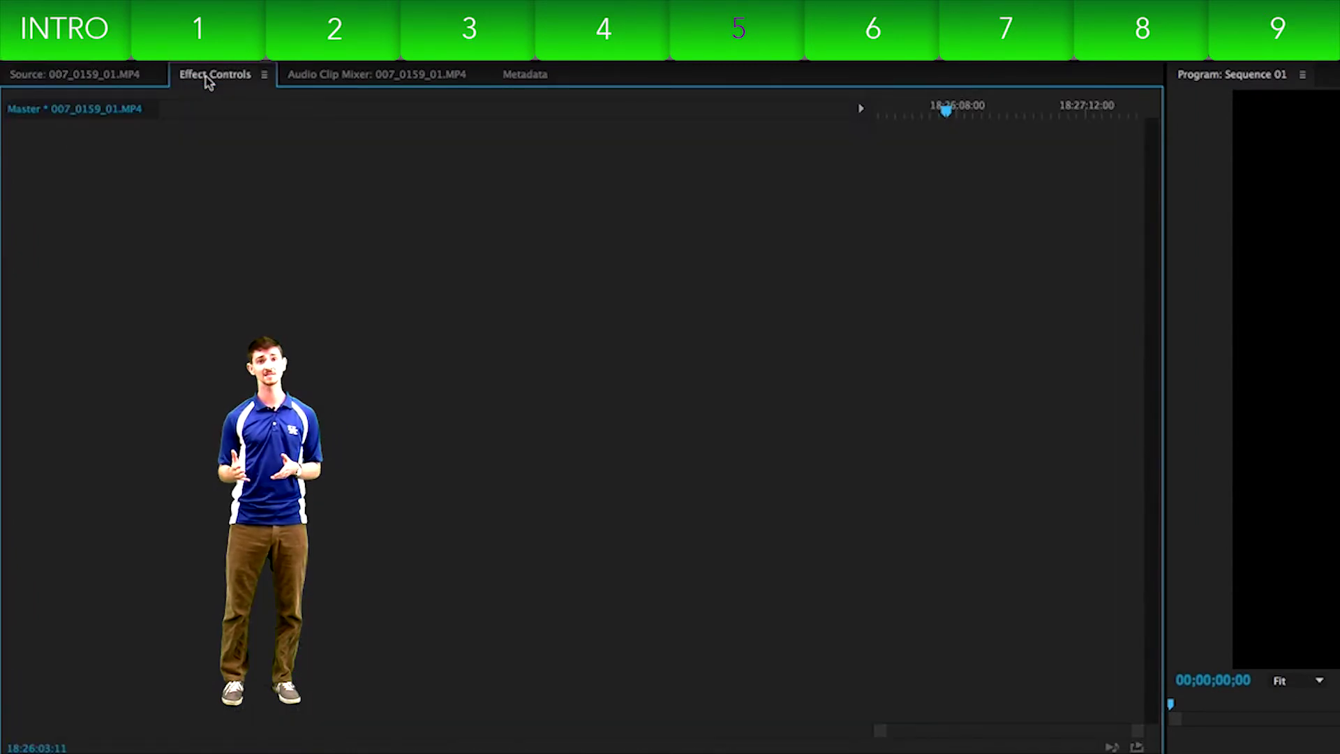
double_click(269, 612)
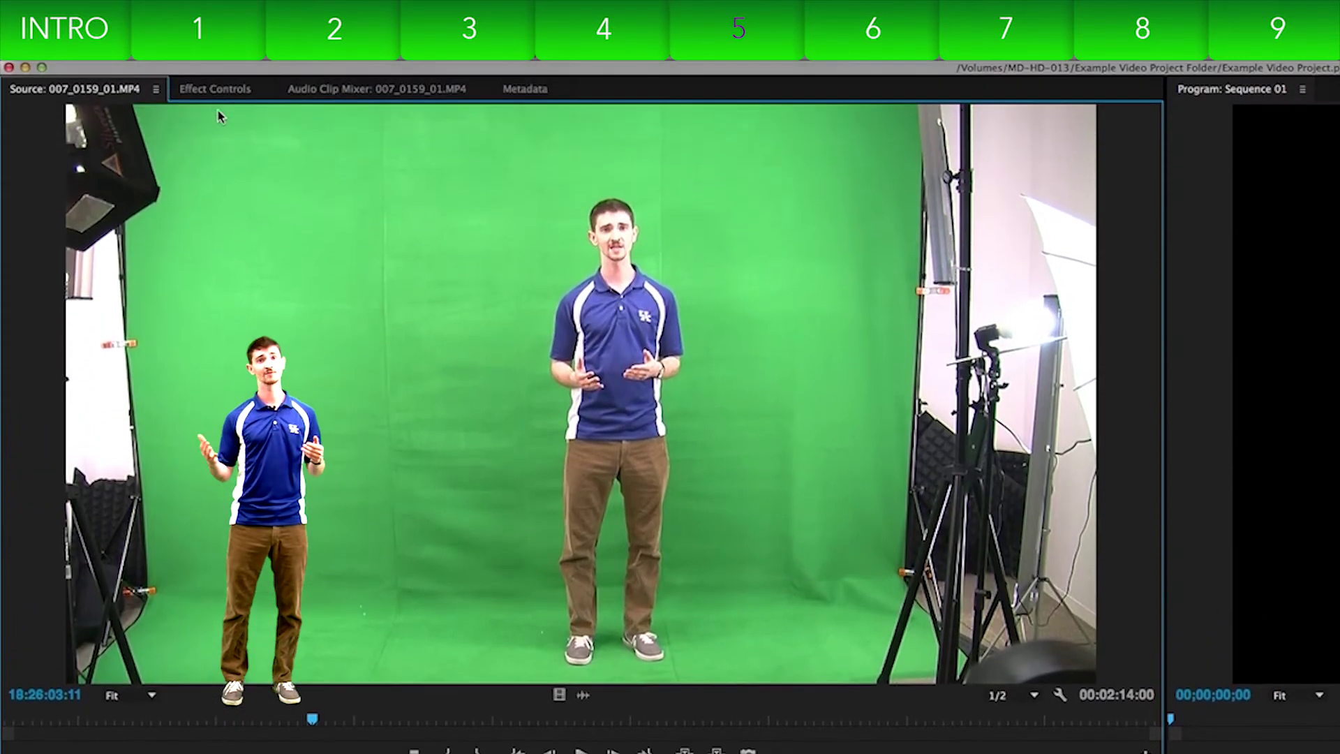
Step: Drag the clip into Sequence 01 and change the sequence settings to match it
click(216, 89)
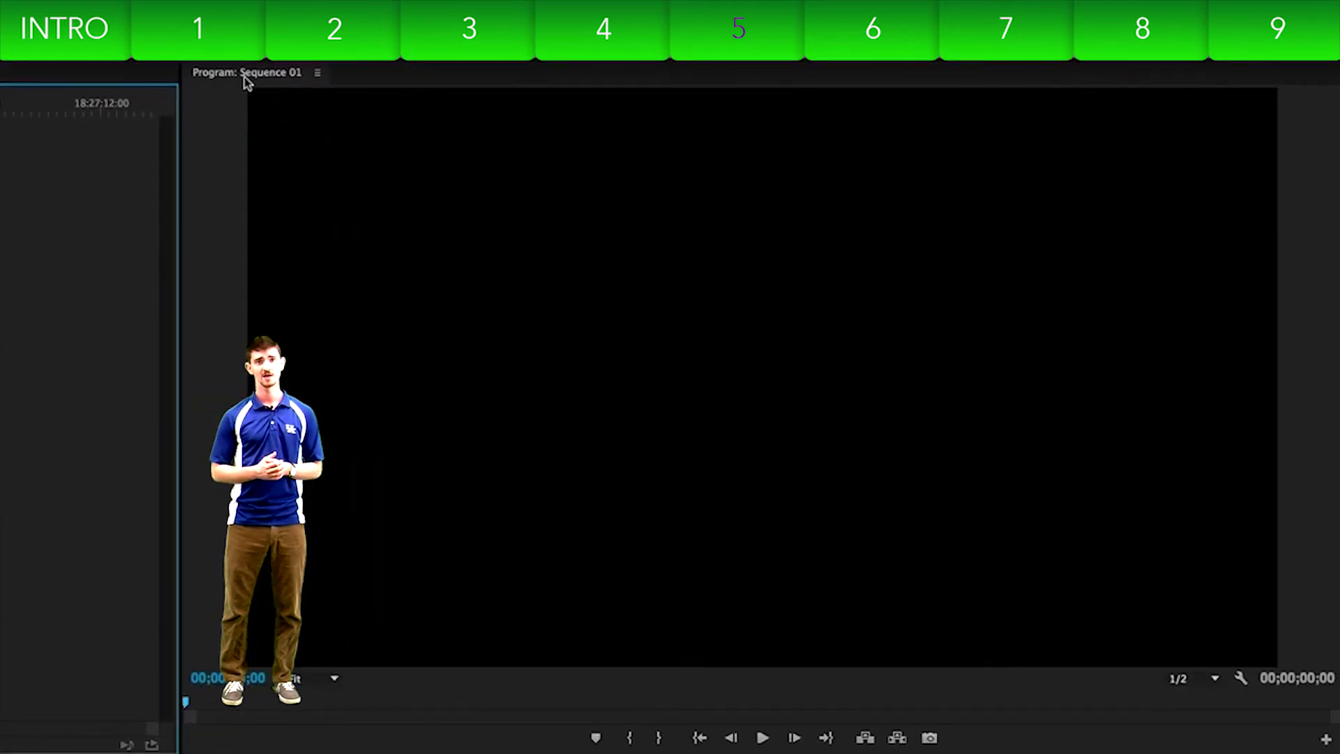
drag(56, 753, 56, 753)
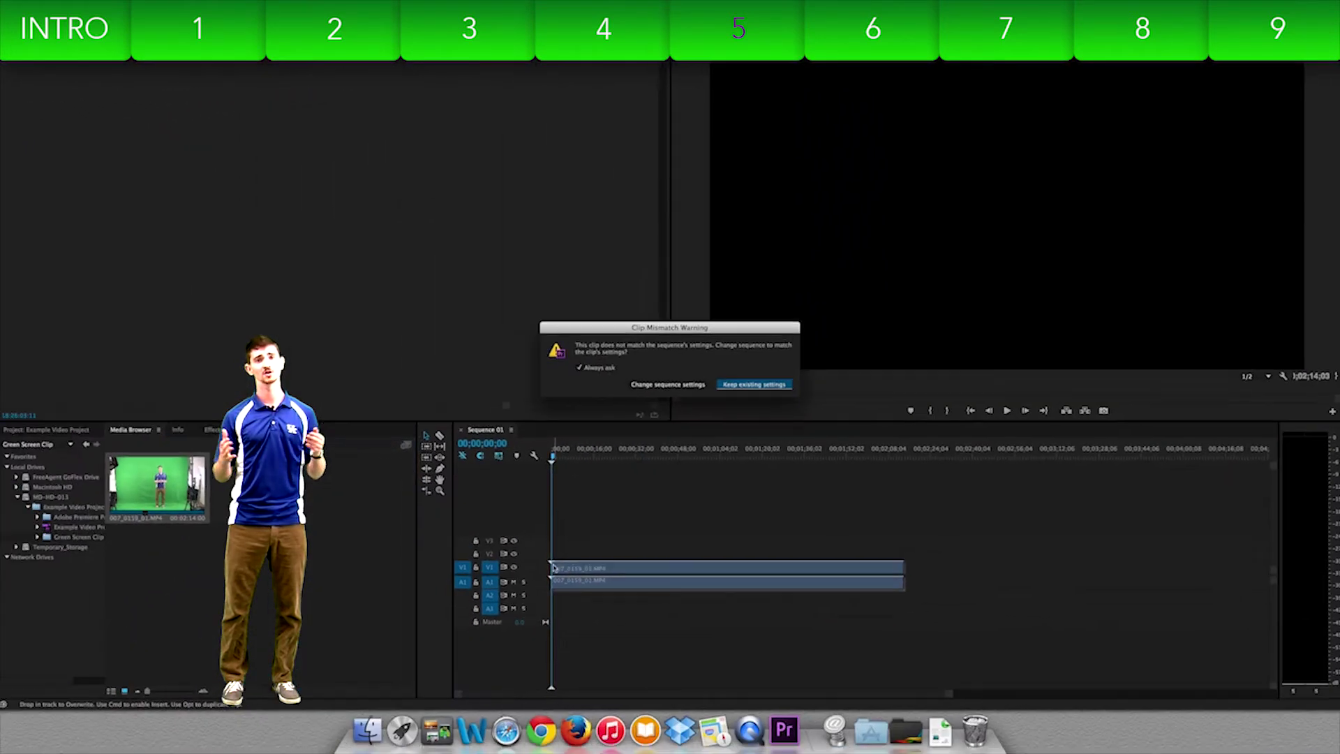
click(231, 652)
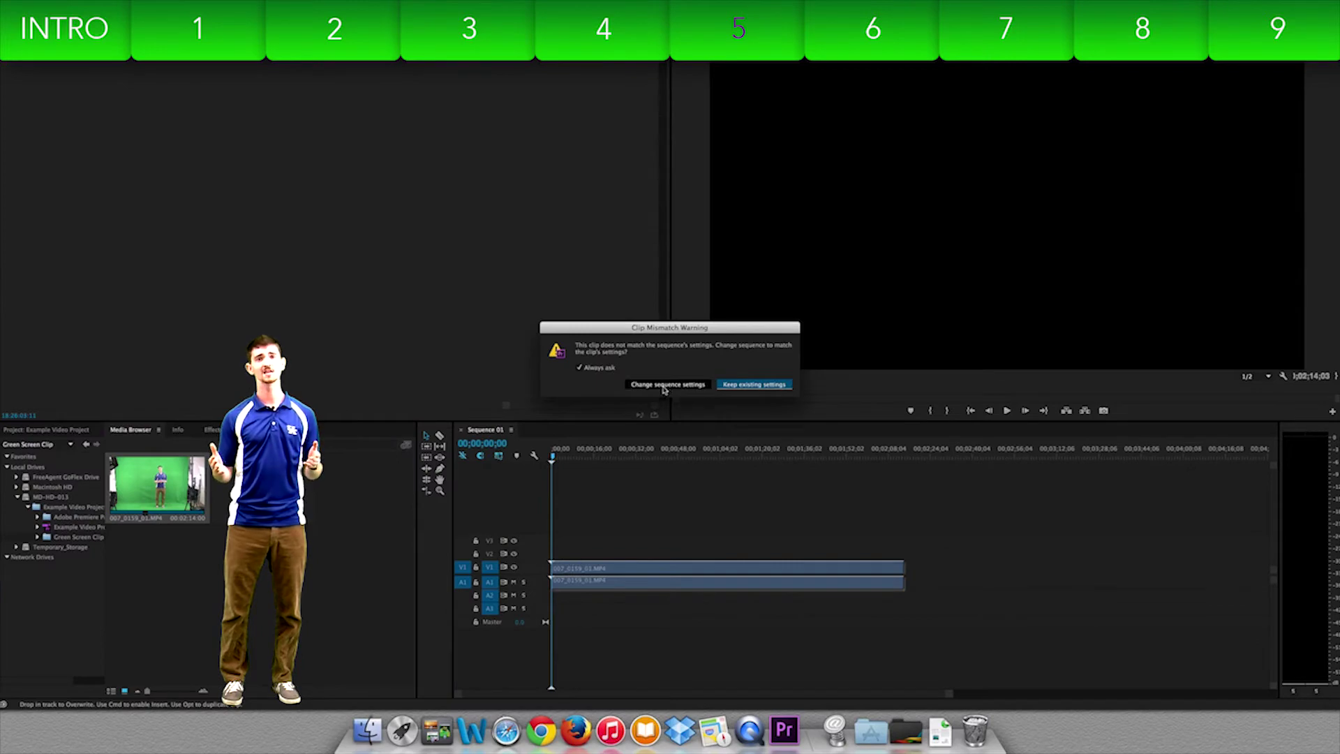
click(646, 383)
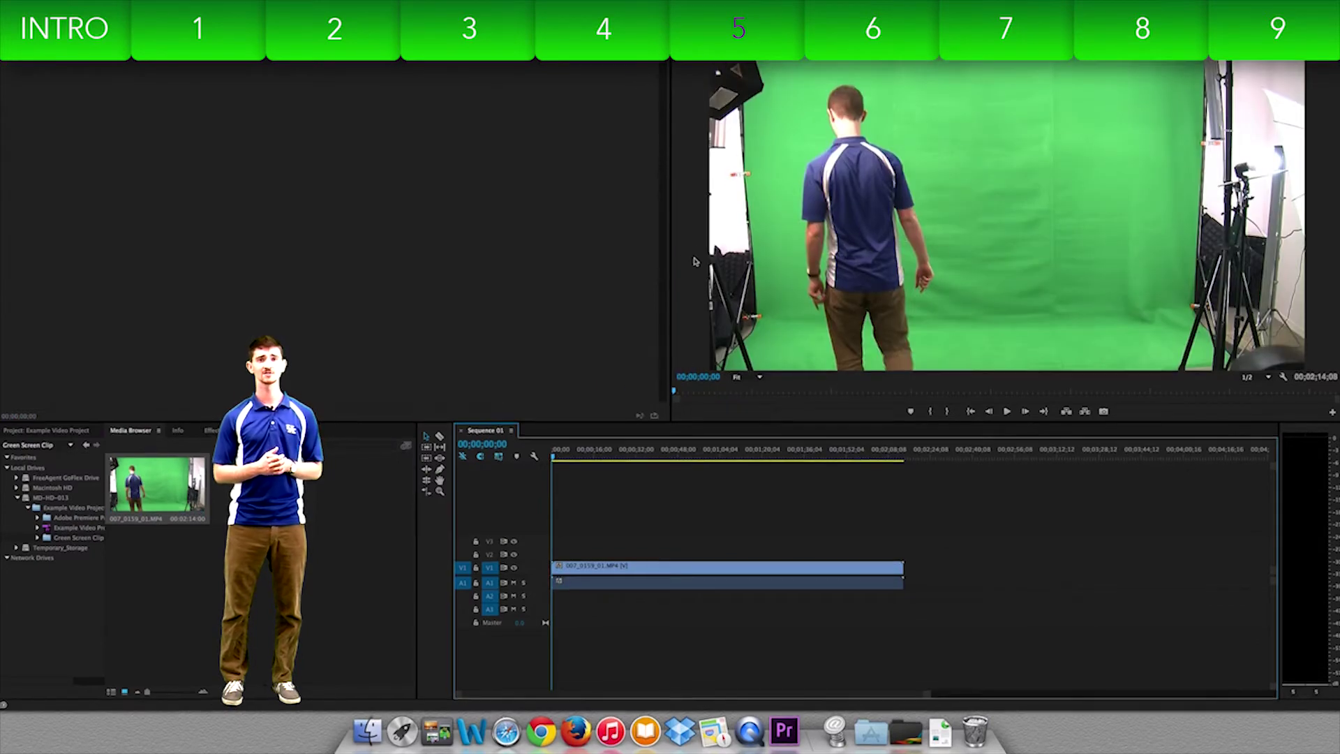
key(grave)
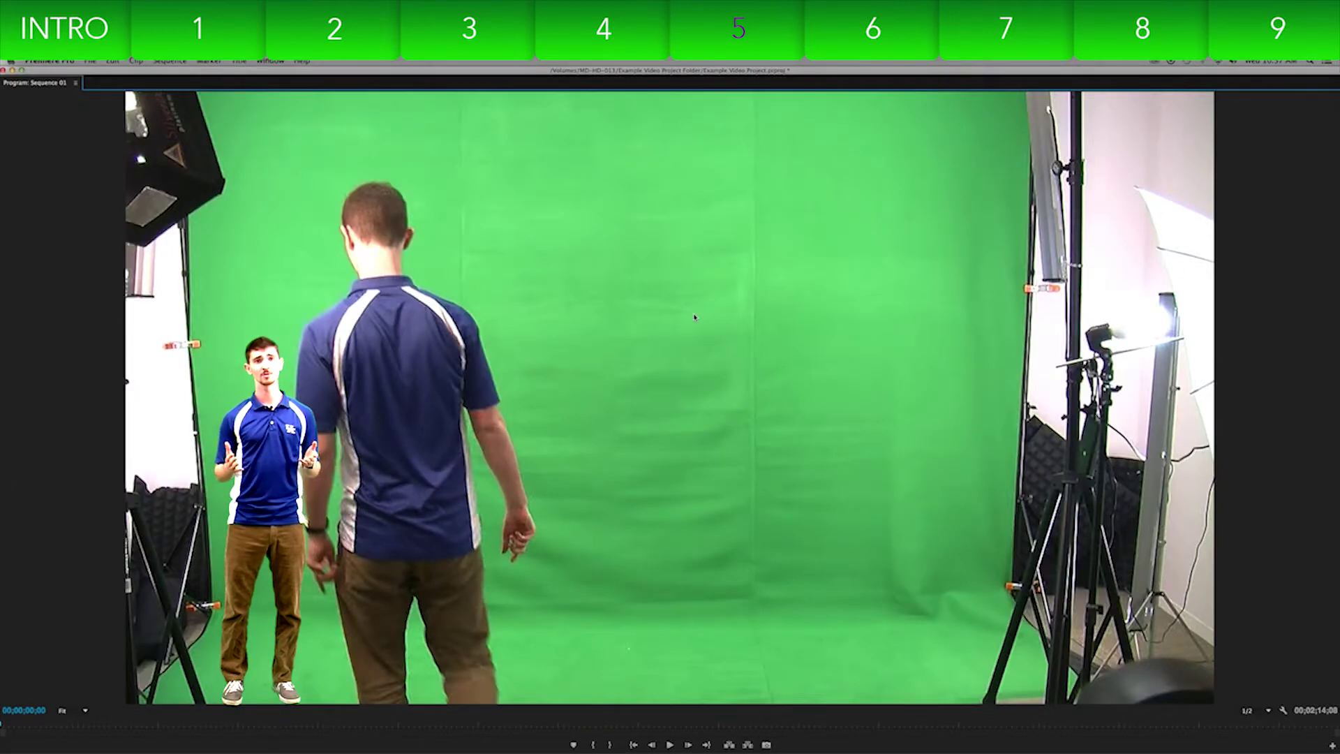
key(grave)
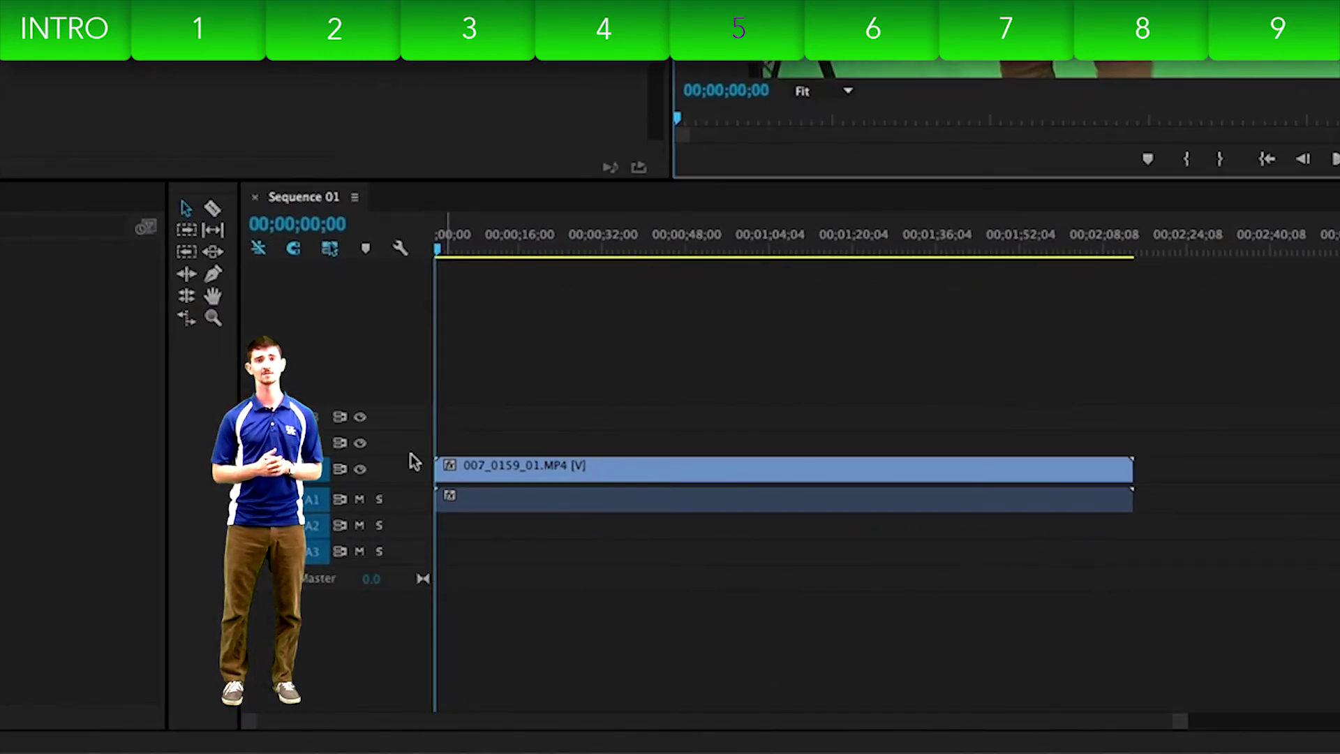
drag(1180, 721, 1152, 720)
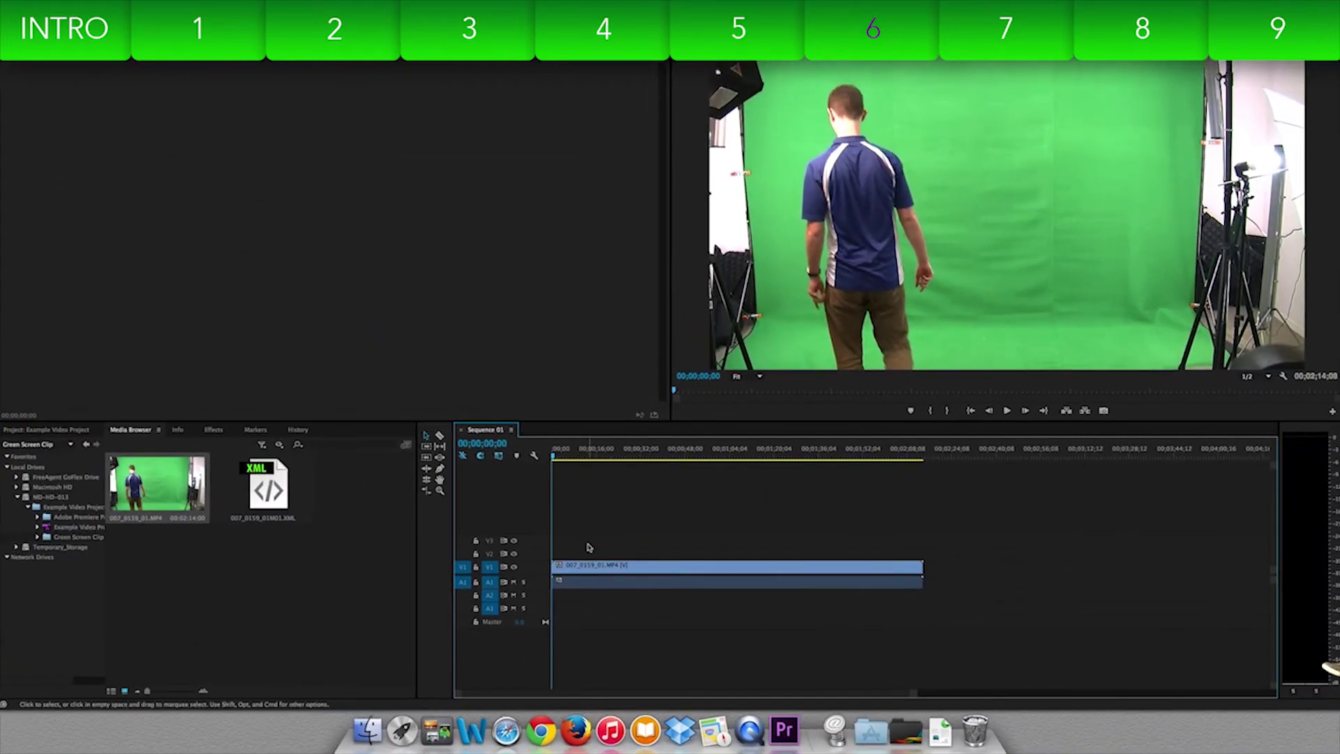
click(565, 502)
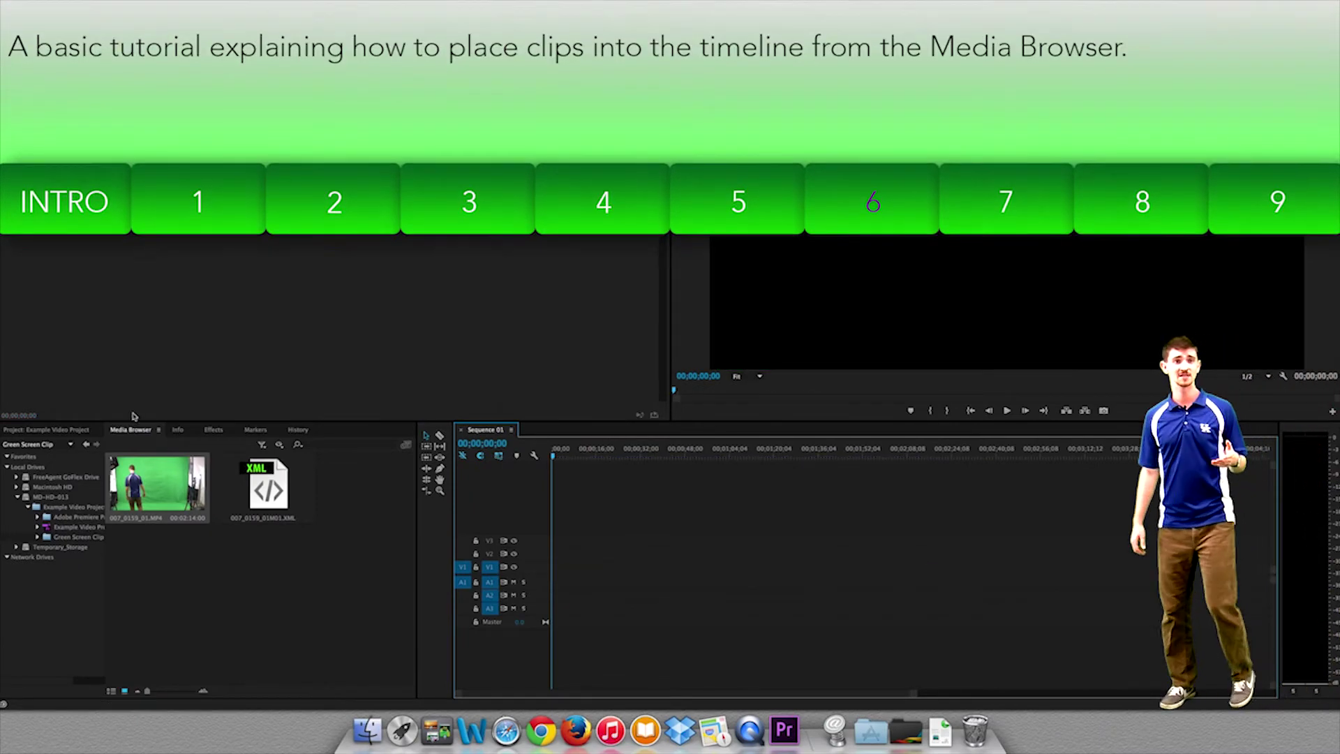
Step: Reopen 007_0159_01.MP4 in the Source monitor and drag it onto the Sequence 01 timeline
double_click(149, 497)
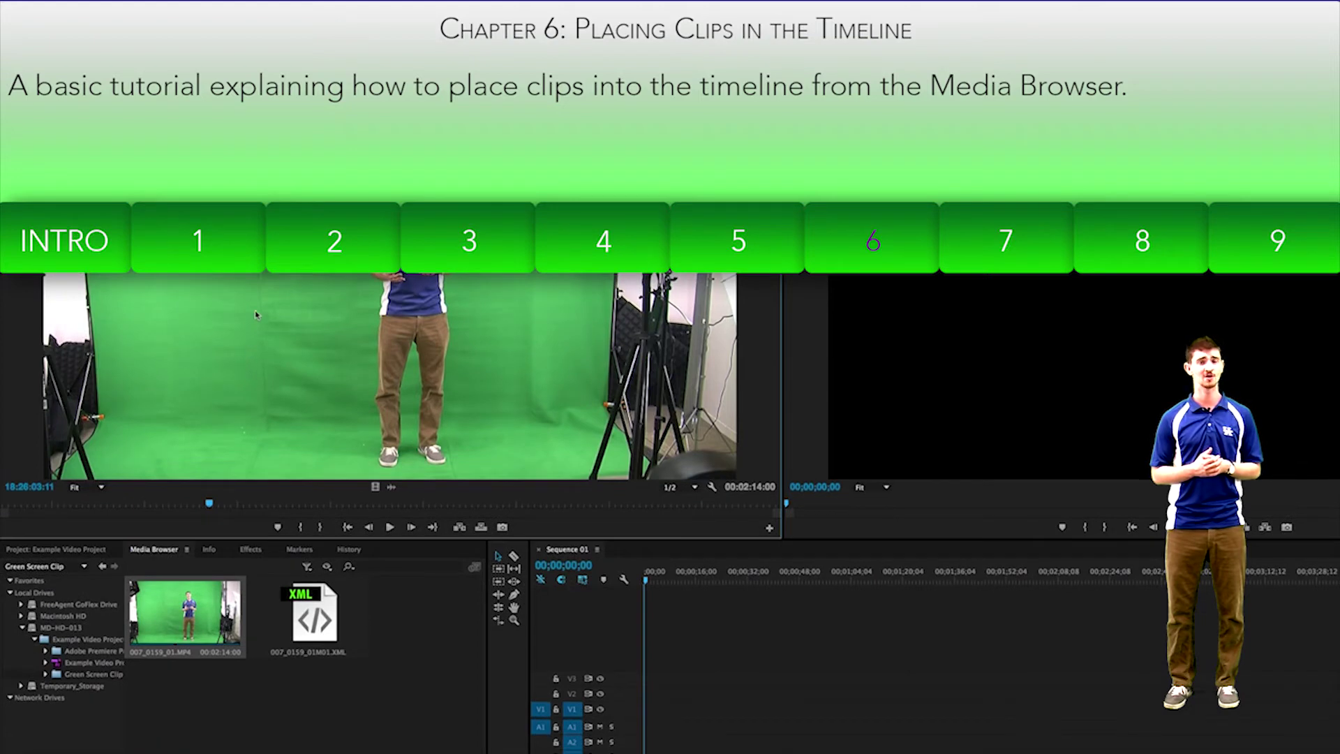
drag(256, 307, 640, 710)
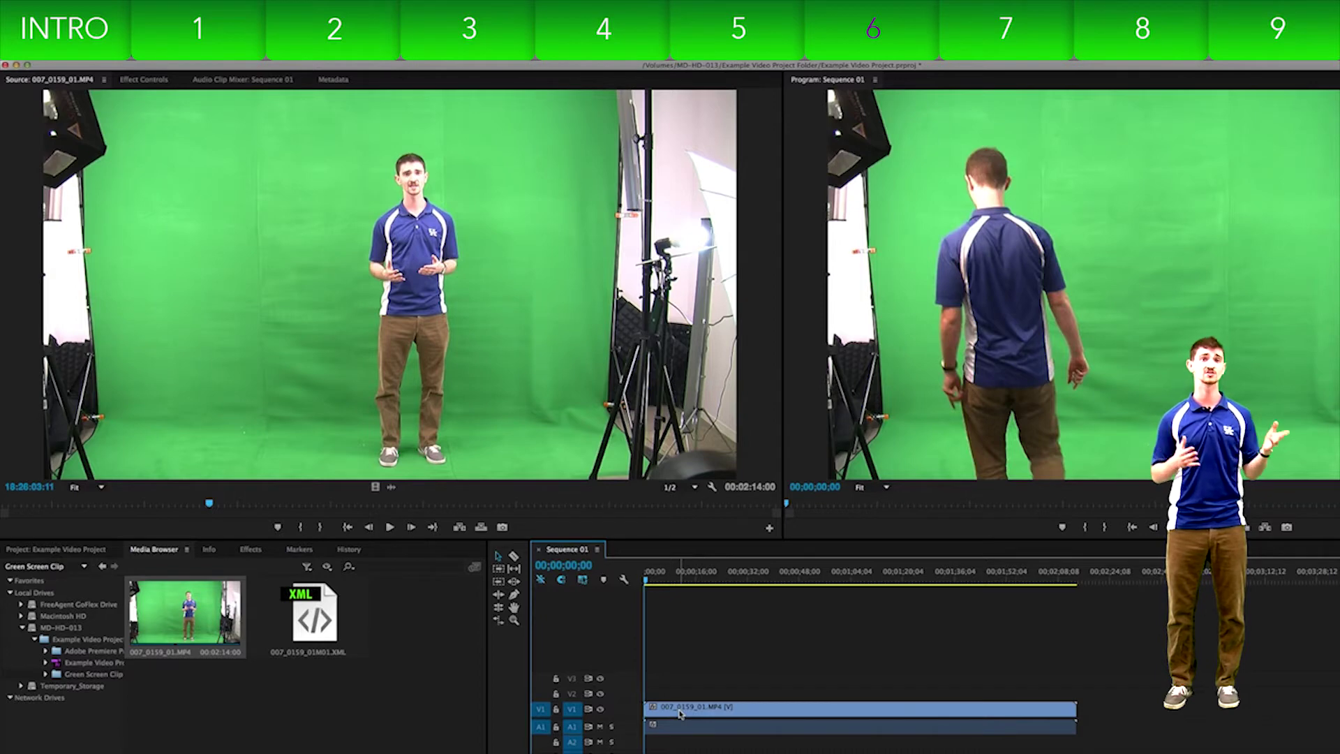
Step: Delete the clip, add then remove a video-only copy on V1, and place its audio alone on A1
click(681, 713)
key(Delete)
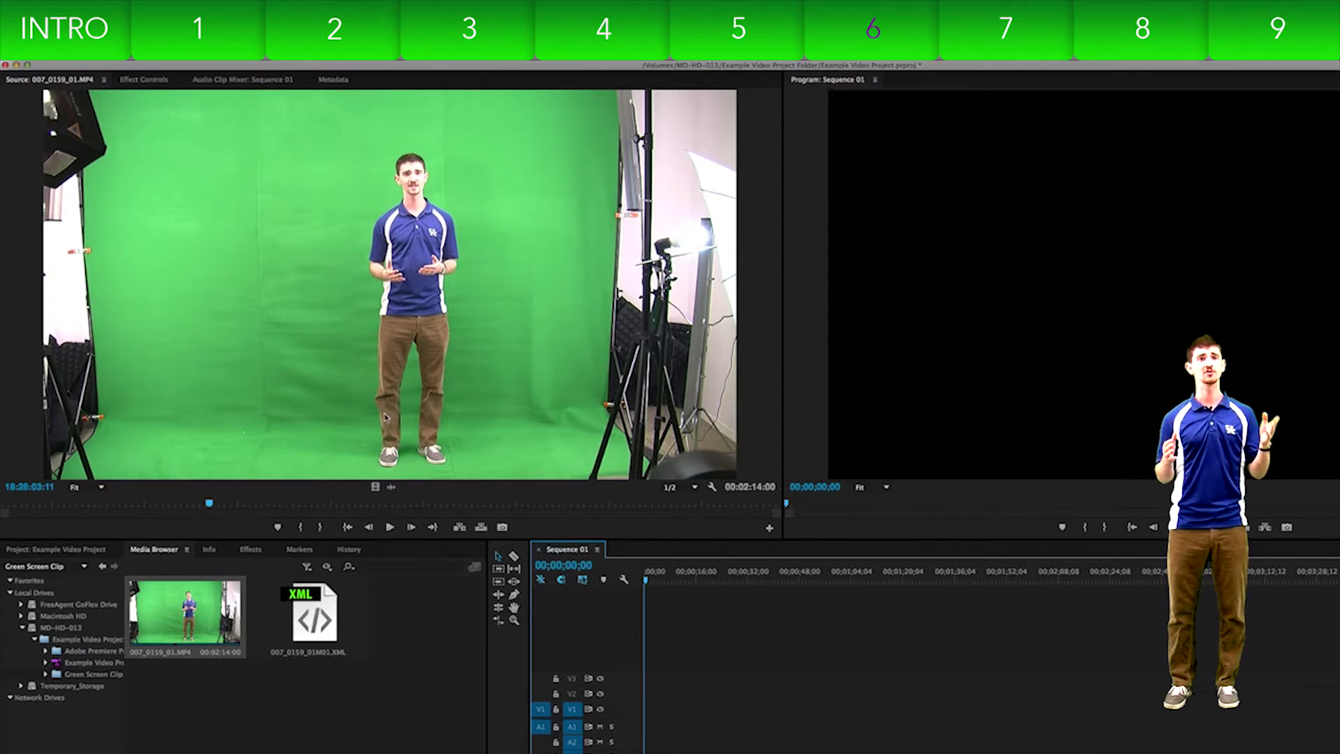
drag(375, 486, 628, 704)
click(736, 711)
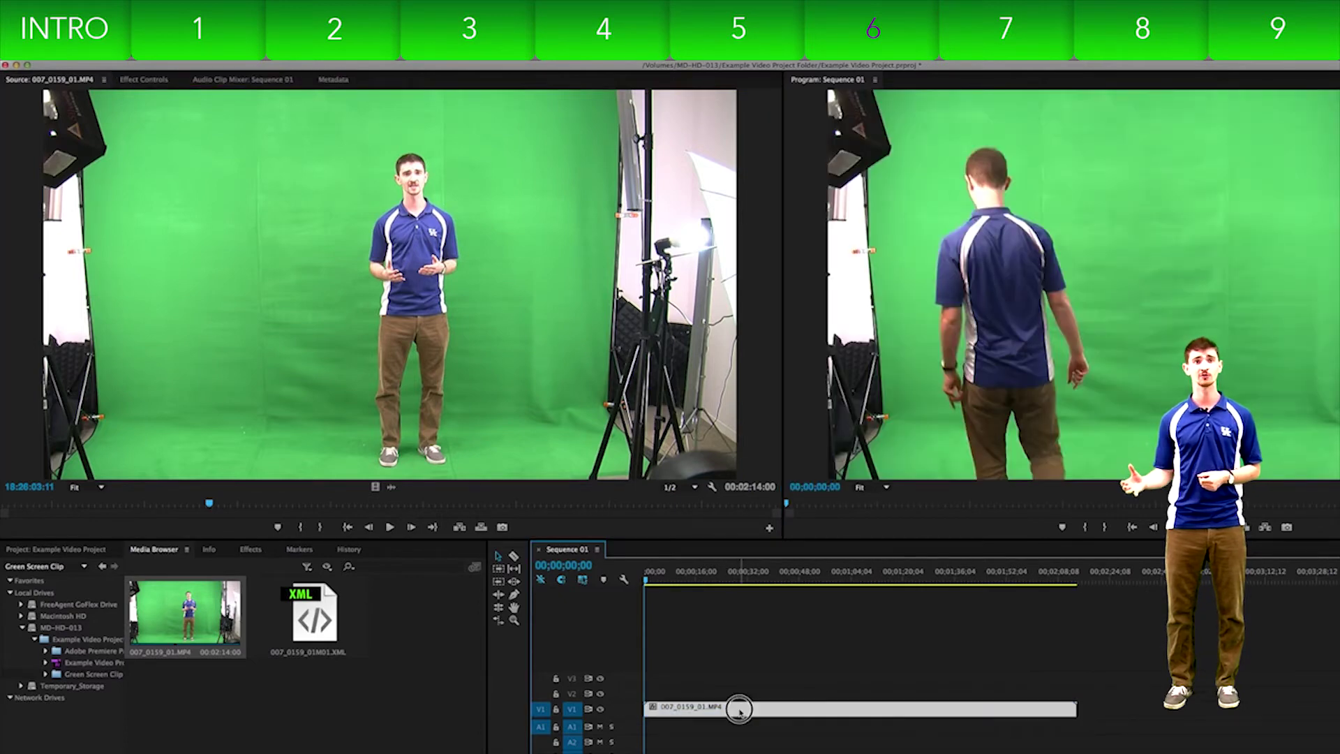
key(Delete)
drag(392, 488, 638, 726)
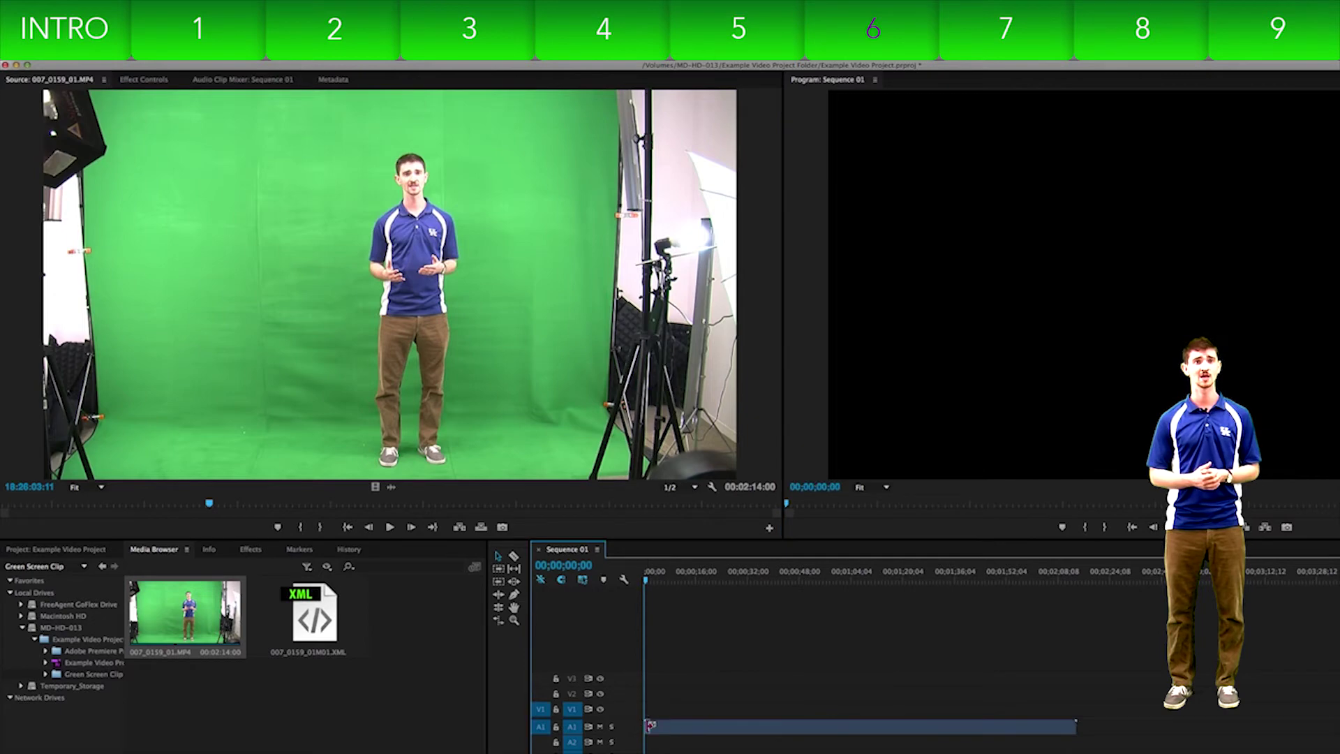
Step: Delete the audio clip and mark In/Out points for a 00:00:45:42 source section
click(684, 729)
key(Delete)
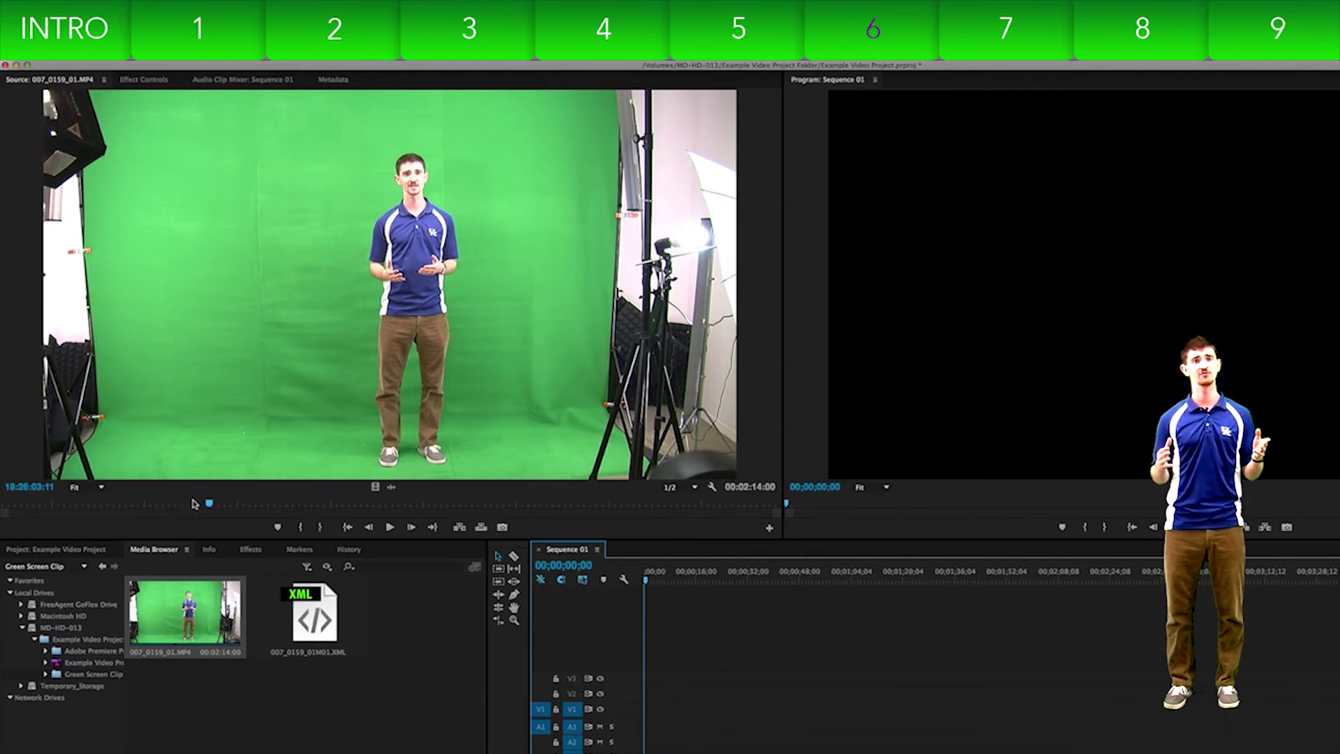
drag(196, 503, 94, 505)
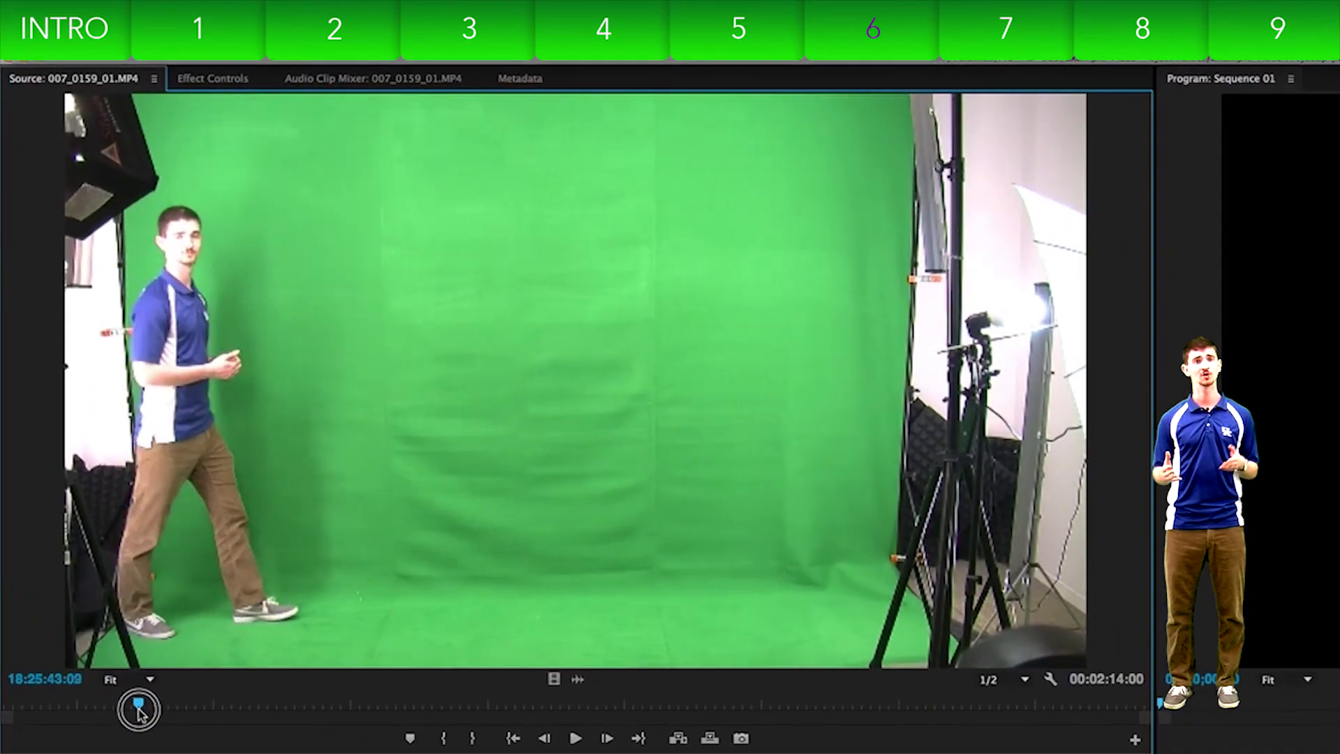
drag(139, 709, 141, 708)
key(i)
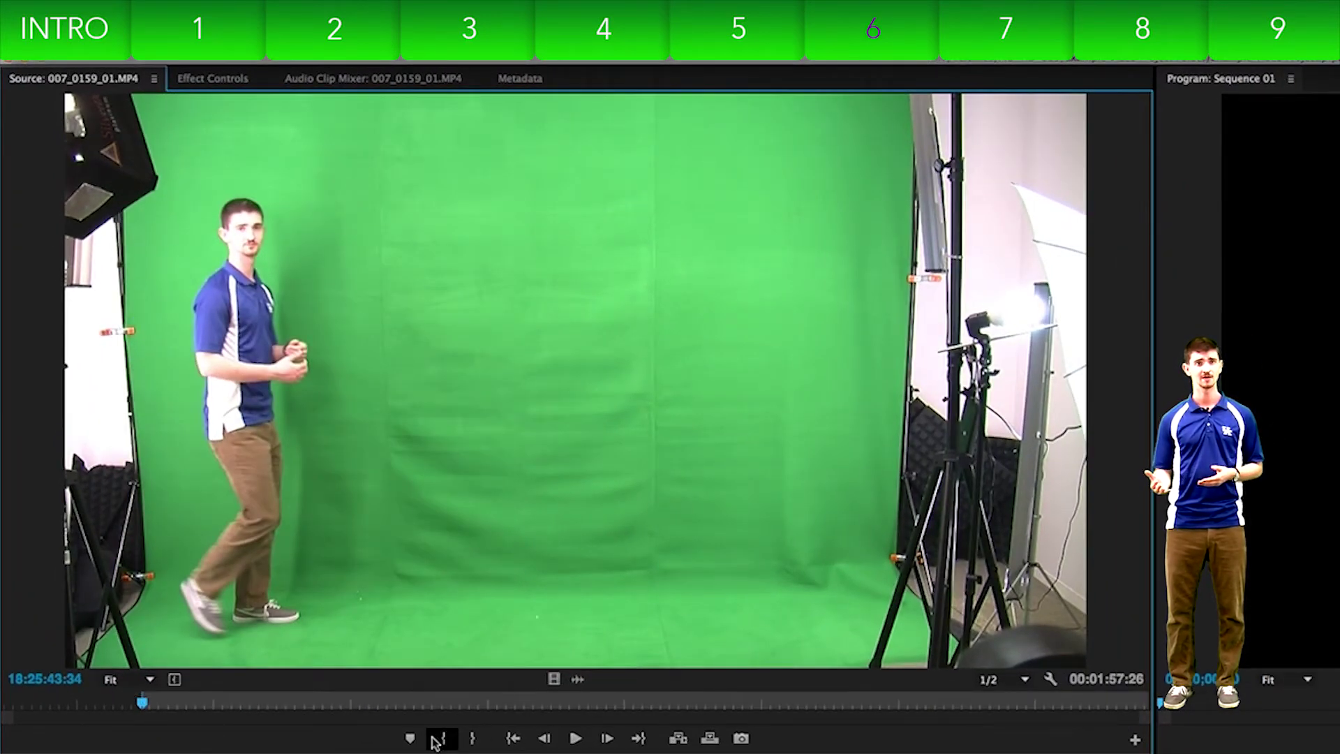
drag(143, 705, 532, 707)
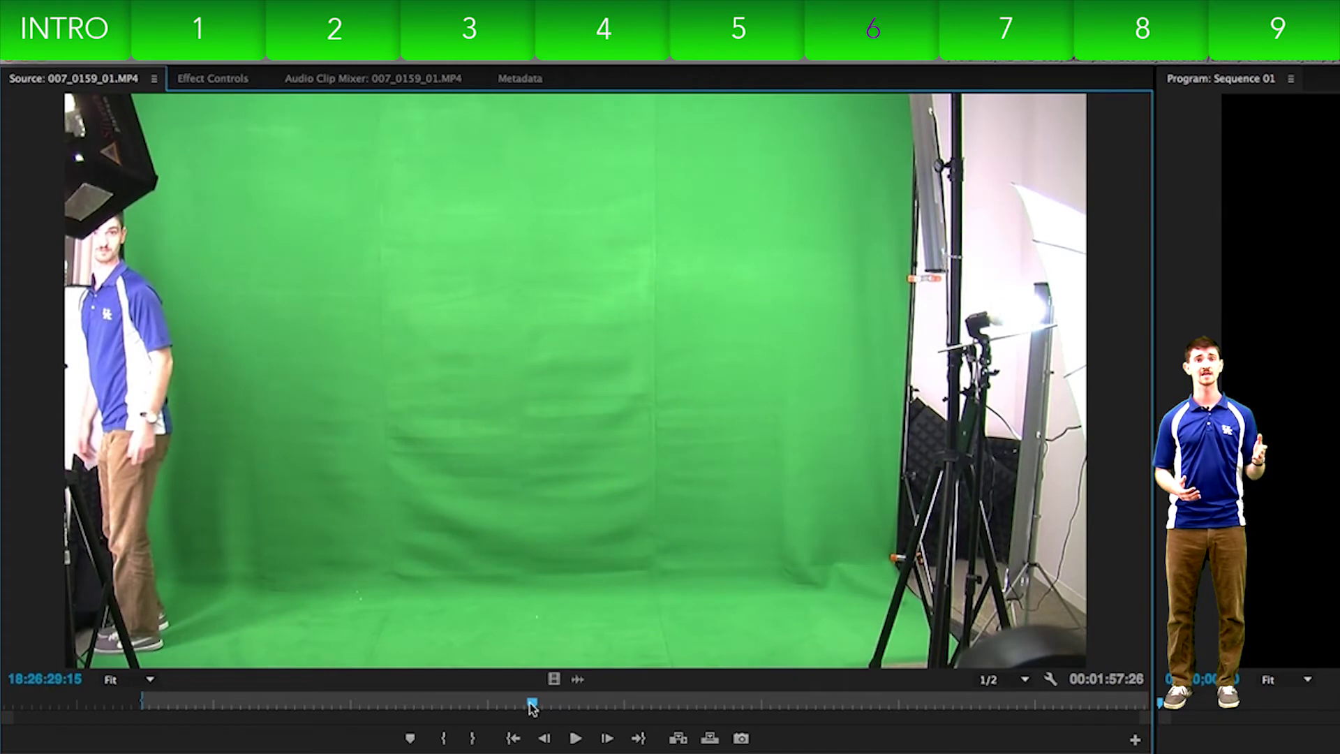
click(474, 738)
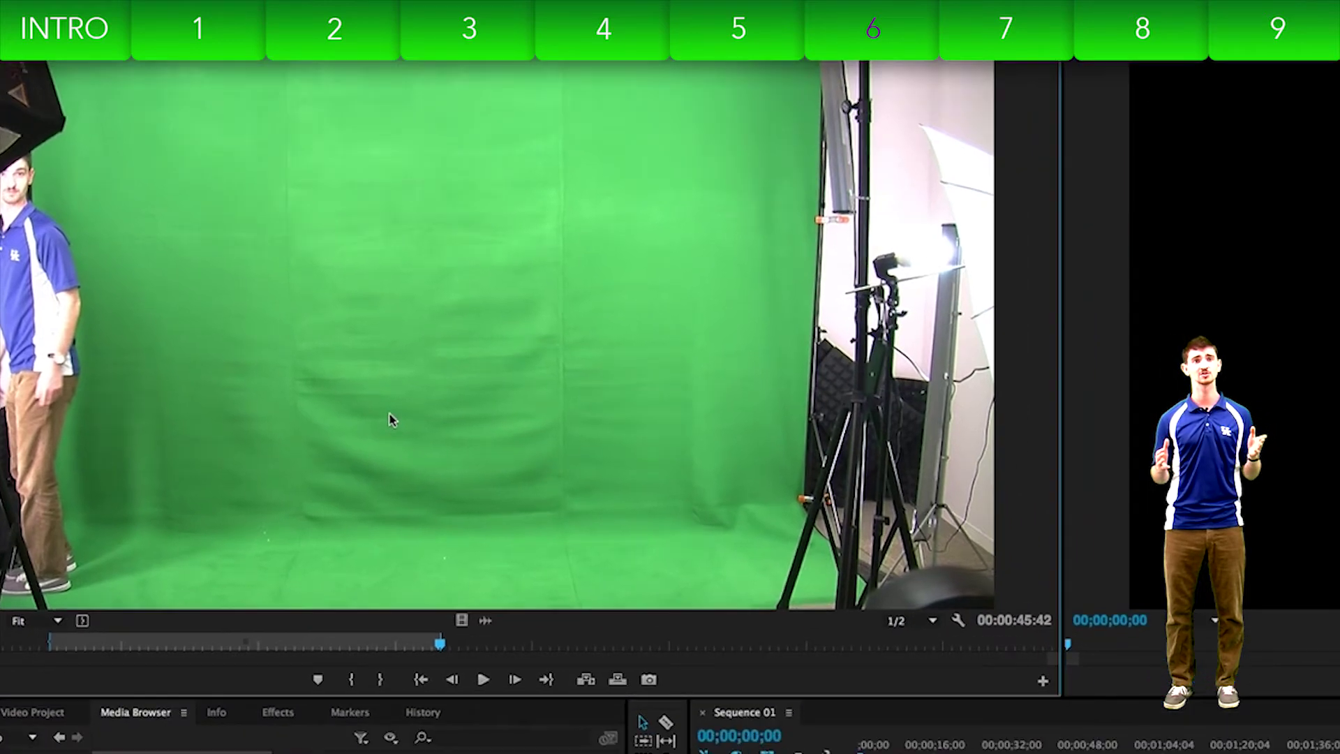
Step: Add the marked section at the sequence start, followed by video-only (V1) and audio-only (A1) copies
drag(501, 523, 945, 753)
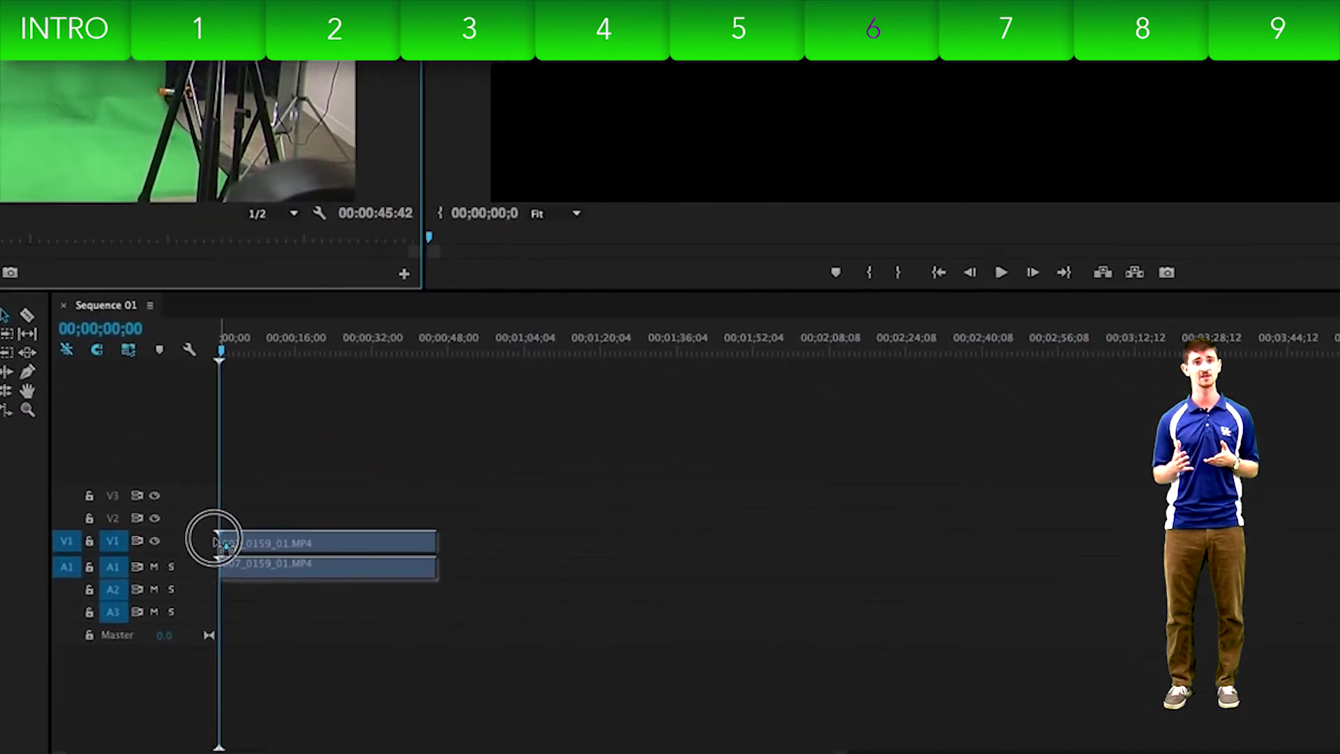
drag(214, 539, 214, 538)
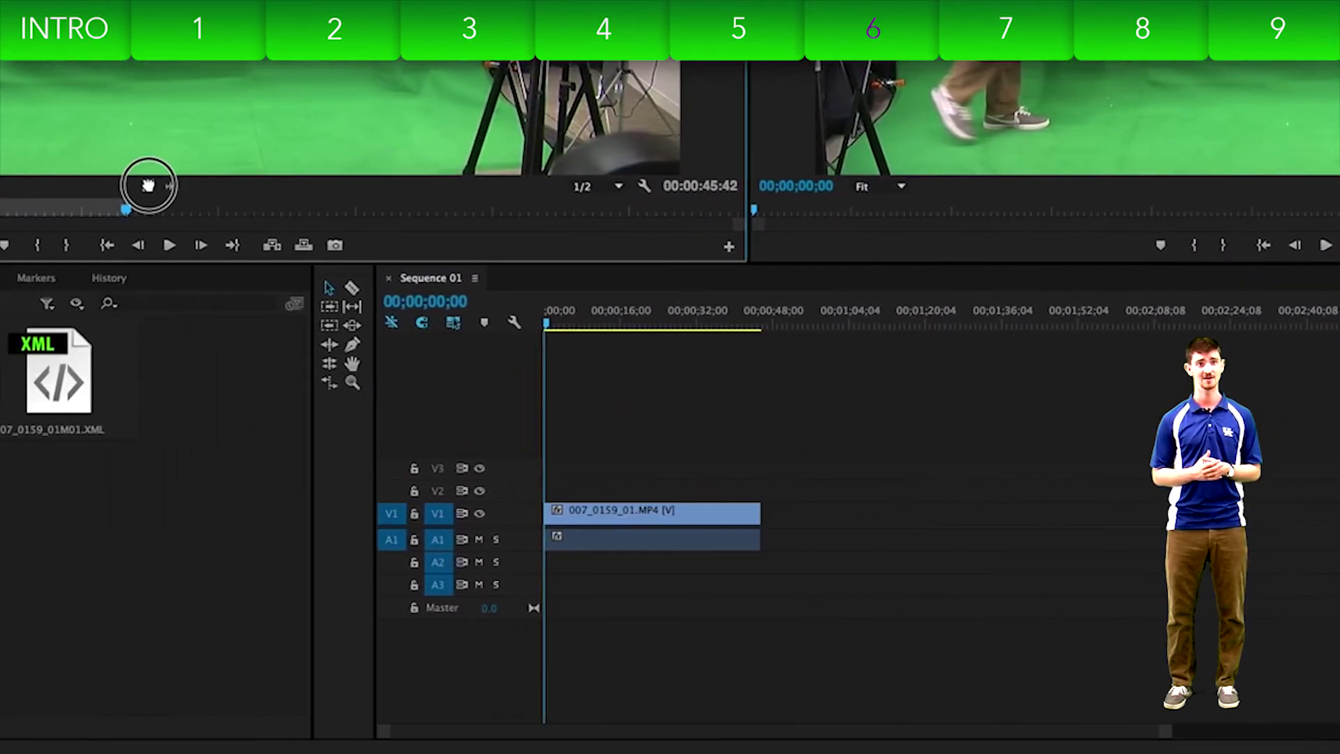
drag(148, 185, 771, 517)
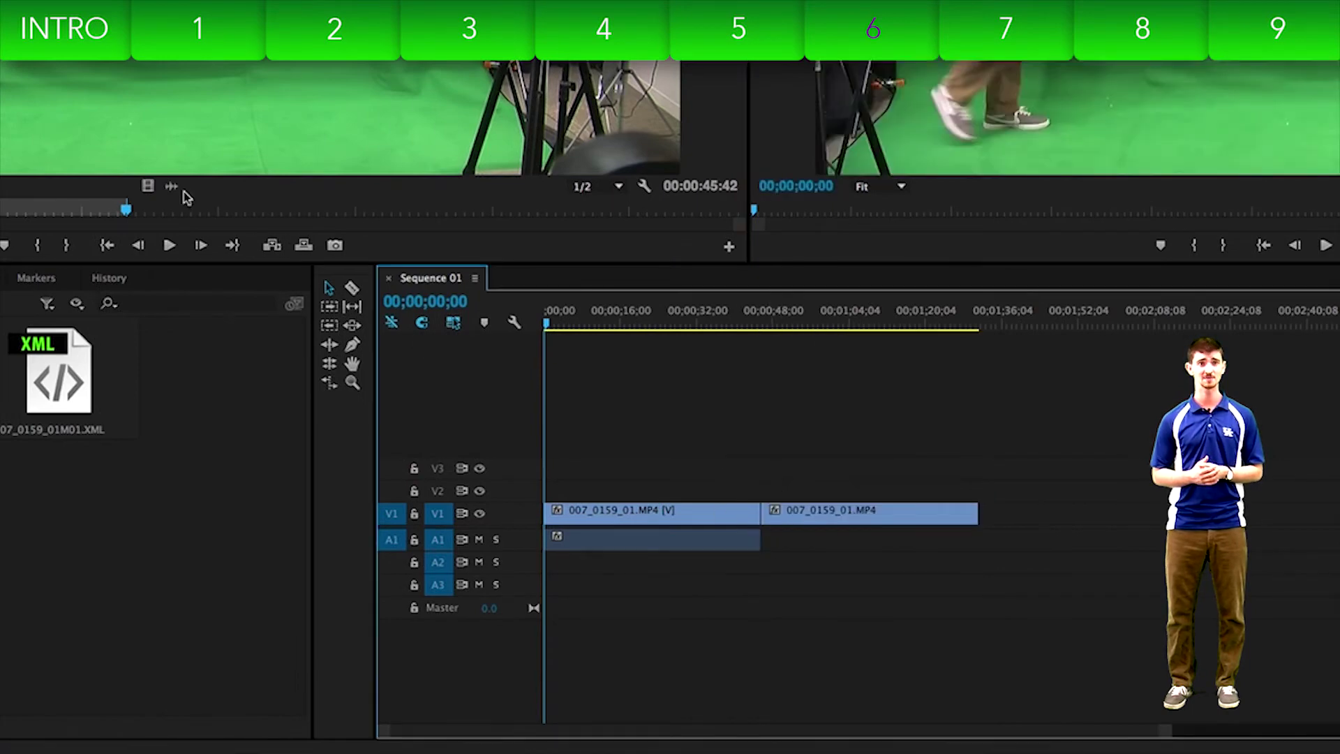
drag(183, 191, 970, 536)
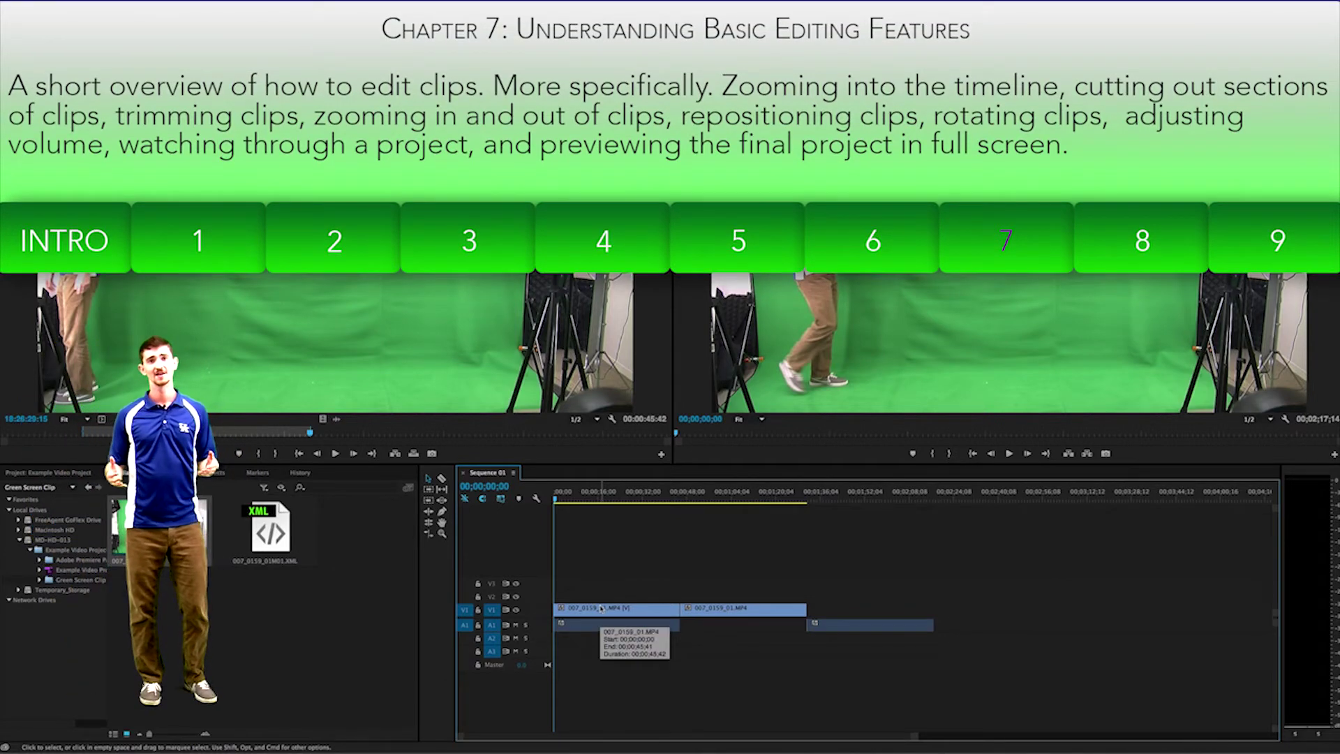
Step: Move the second audio clip earlier along the A1 track
drag(855, 632, 732, 623)
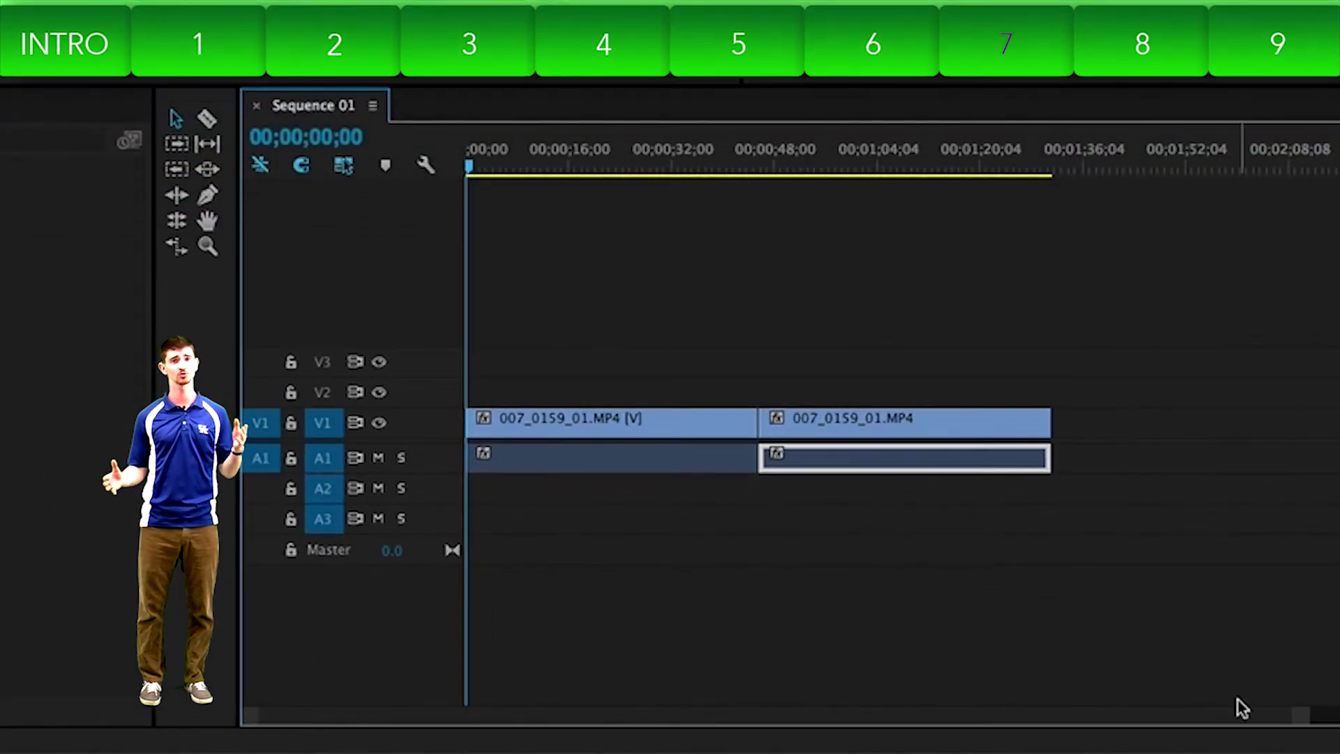
click(1302, 719)
drag(1302, 719, 1116, 726)
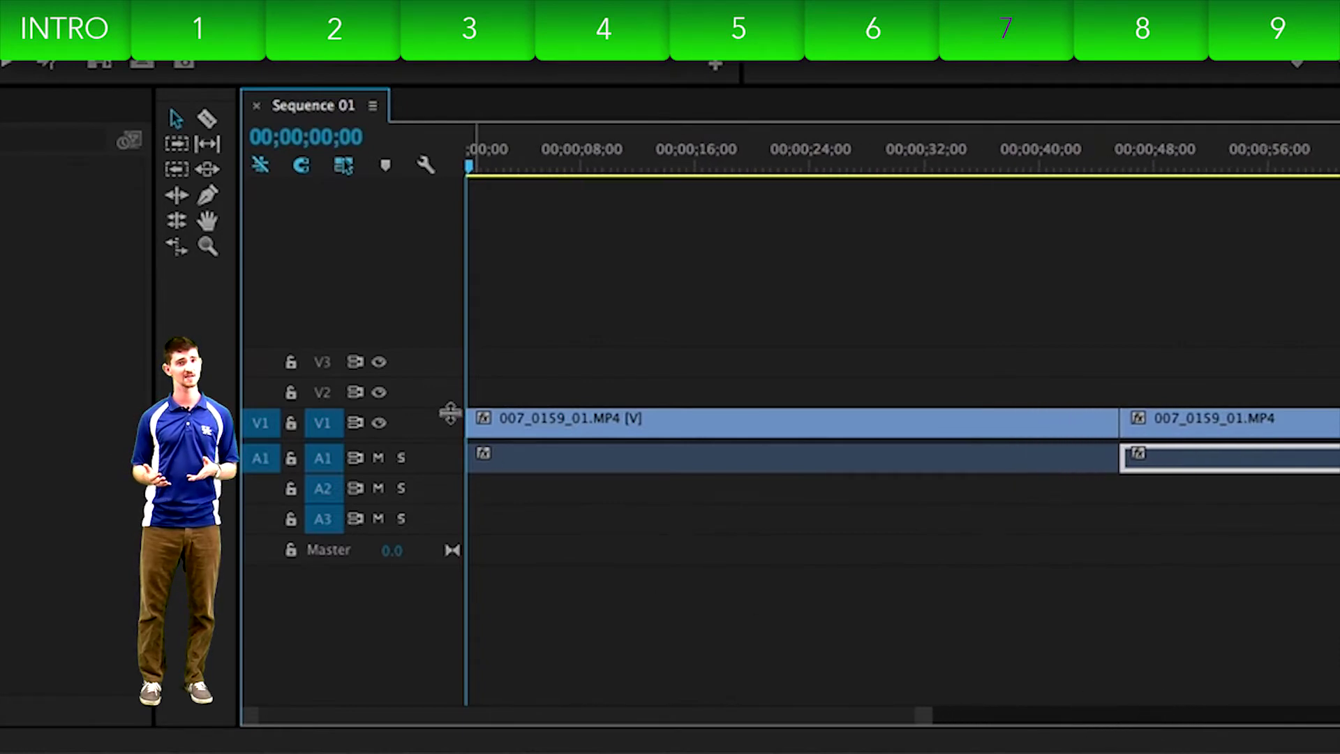
Step: Make V1 and A1 taller so clip thumbnails and stereo waveforms show
drag(450, 413, 441, 386)
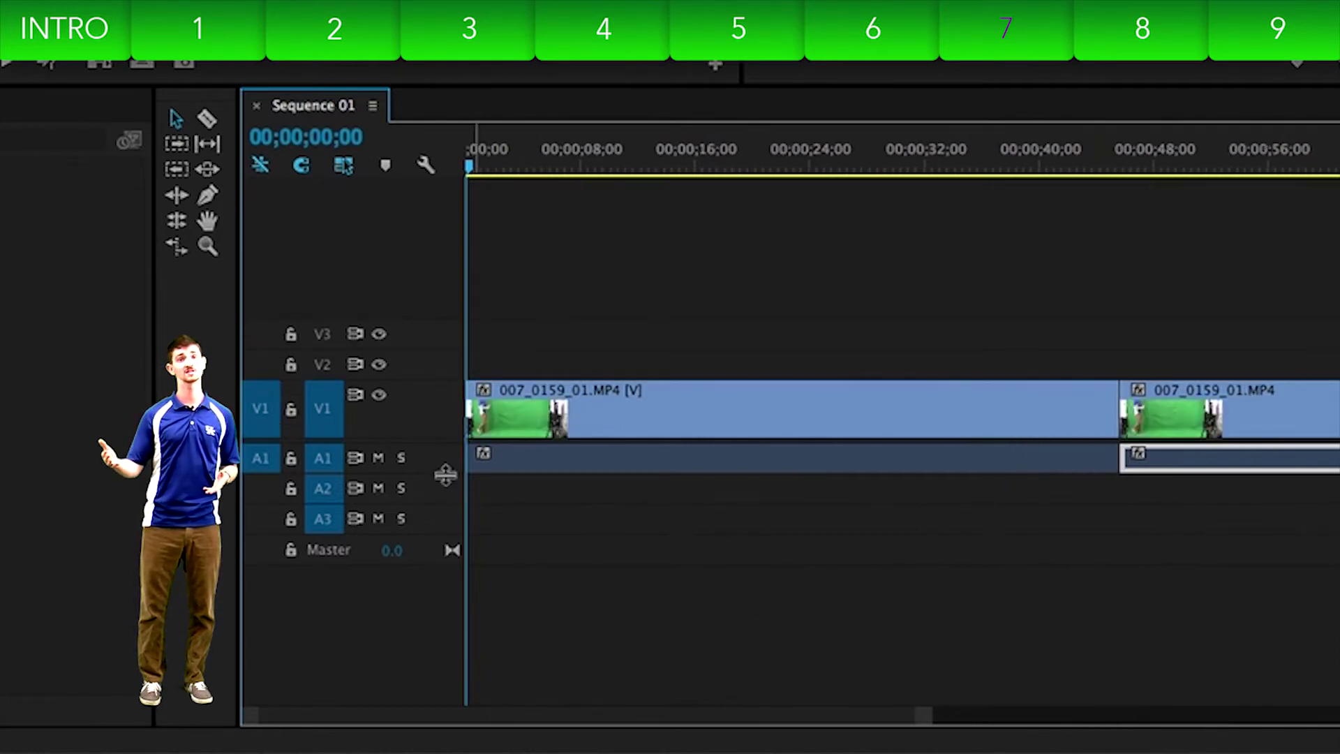
drag(439, 474, 443, 517)
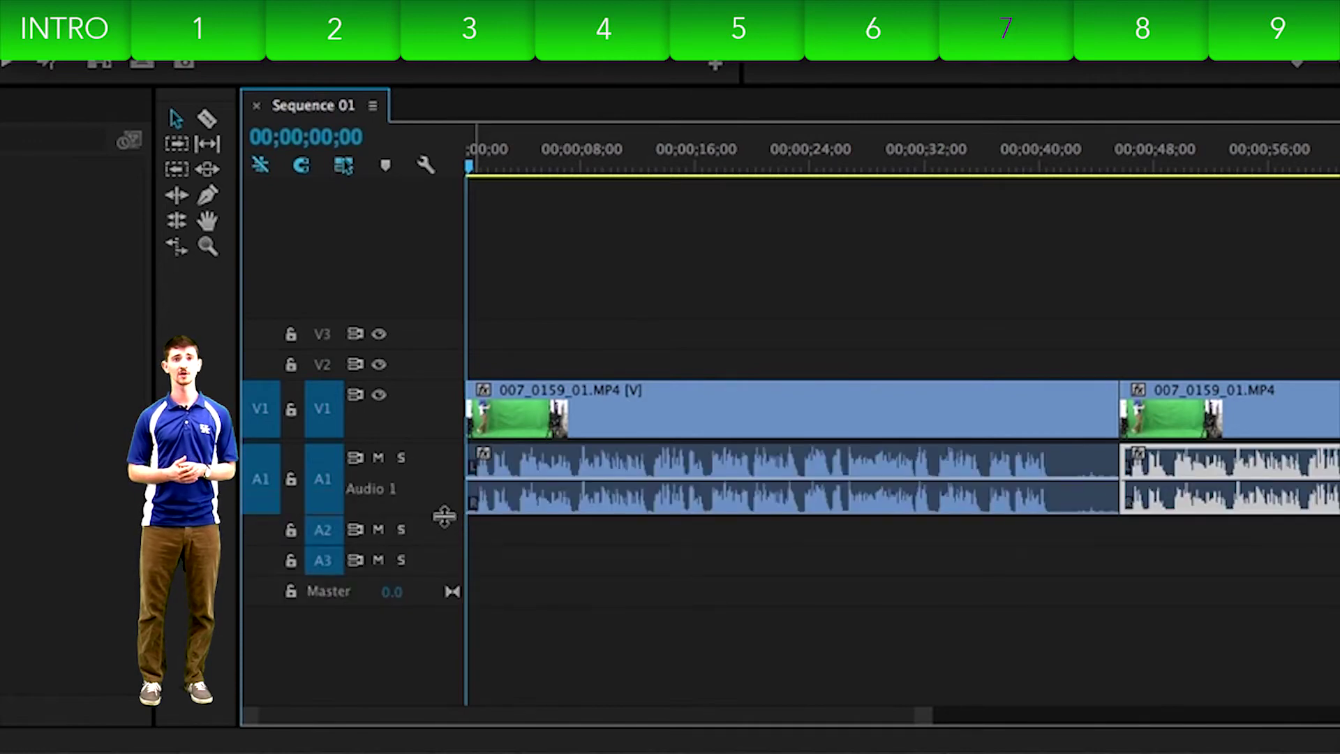
click(209, 126)
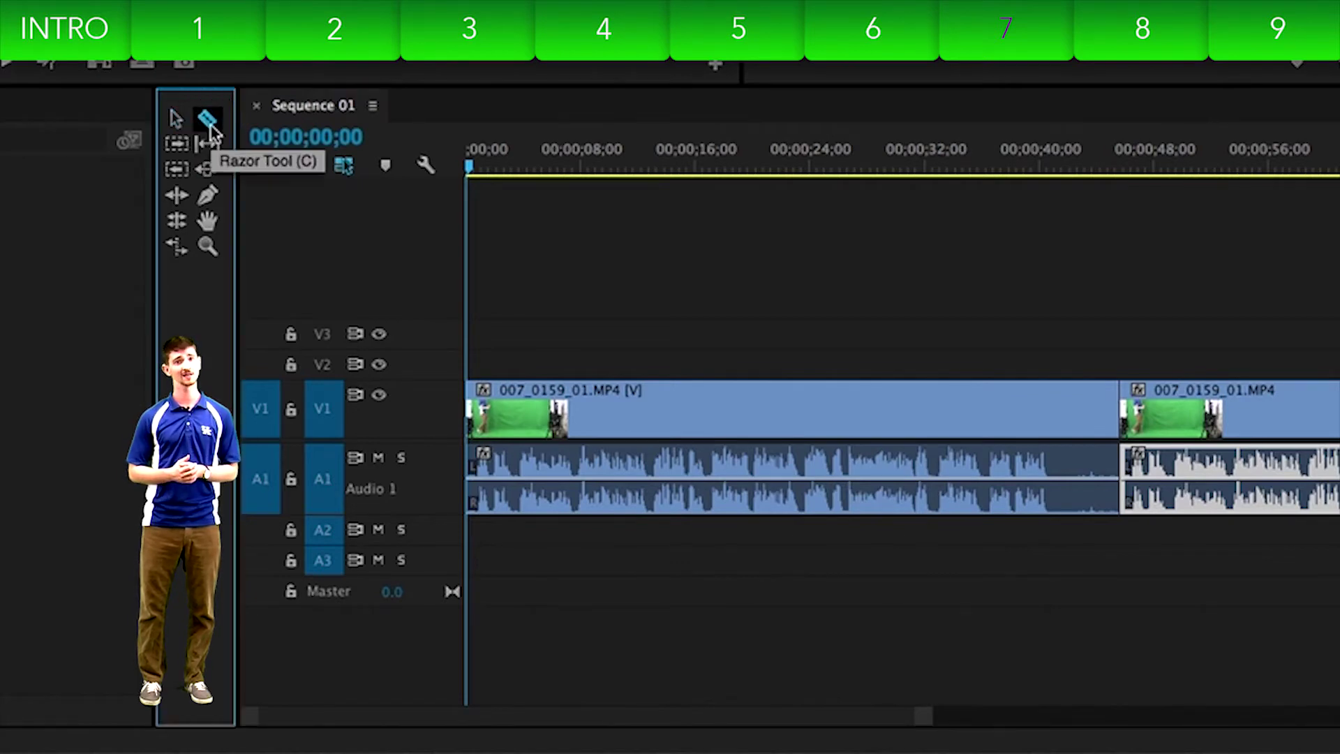
Step: Split the 007_0159_01.MP4 clip at seven points with the Razor Tool
click(601, 419)
click(734, 418)
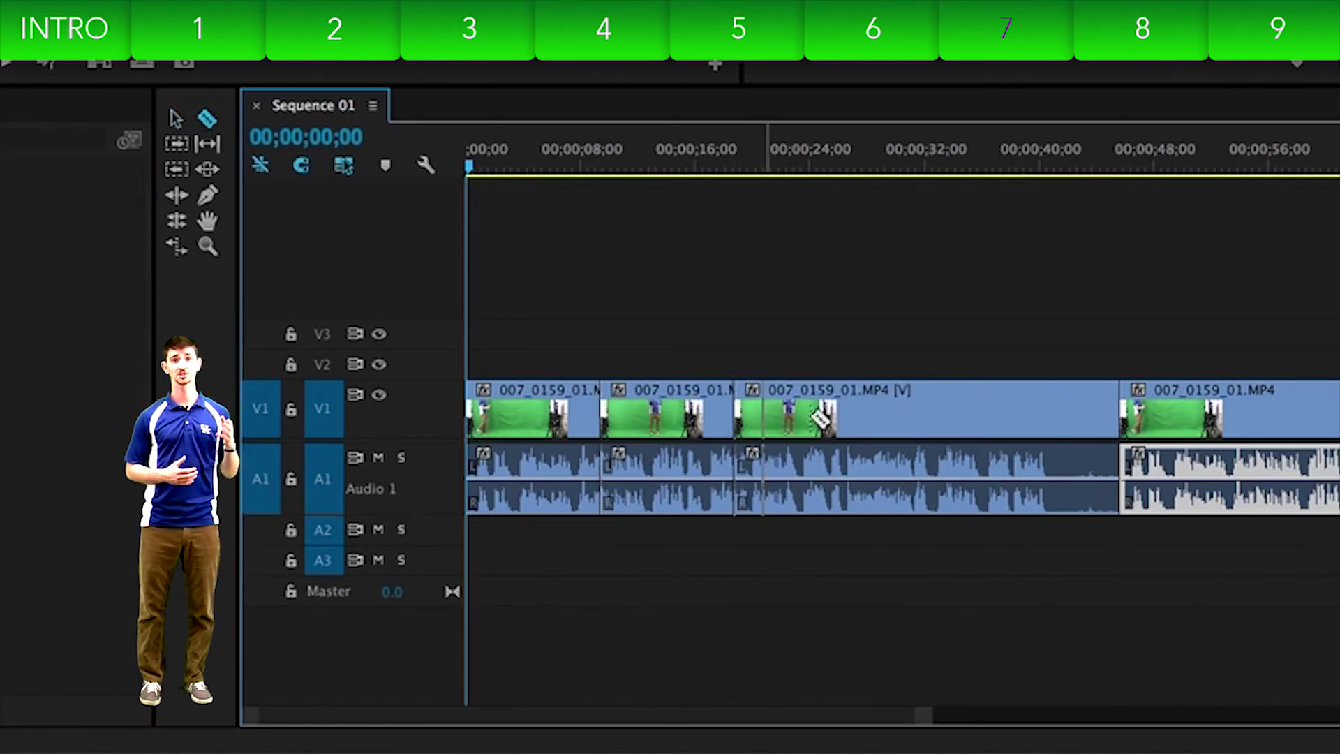
click(896, 416)
click(1023, 415)
click(1250, 417)
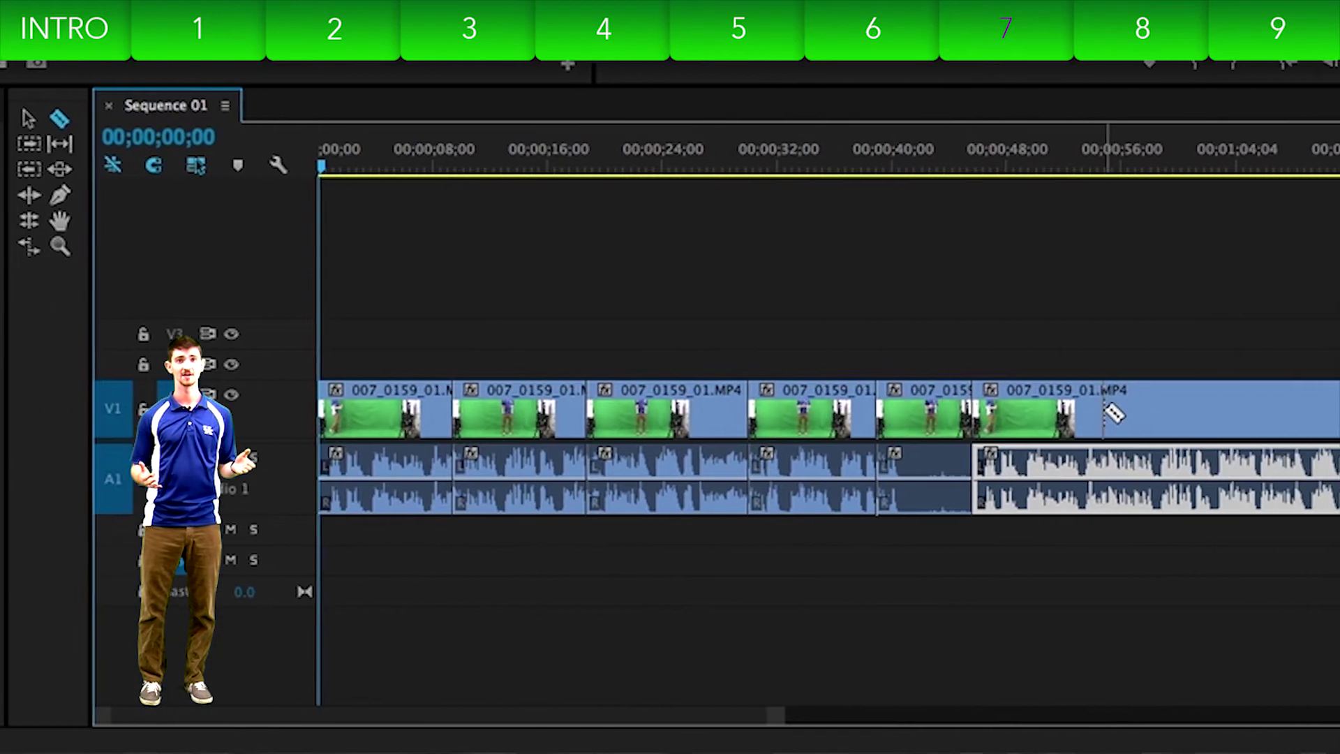
click(1339, 419)
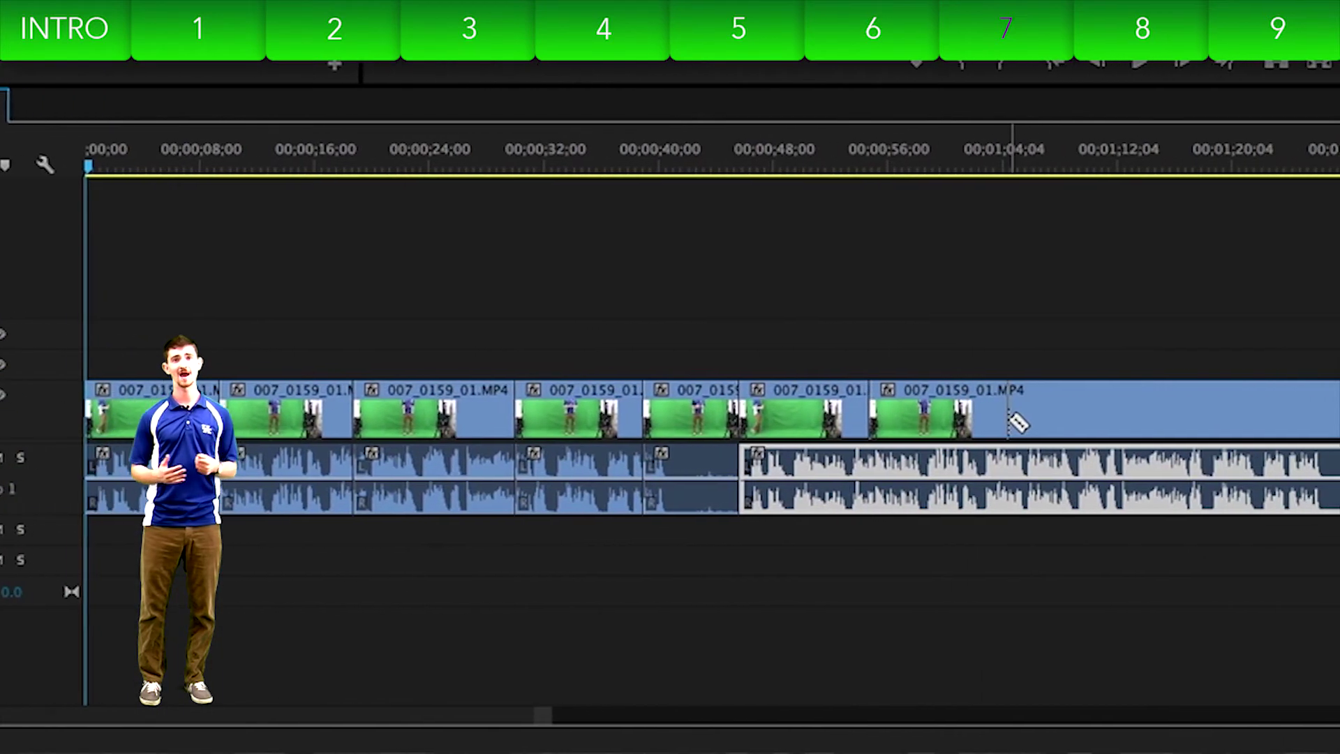
click(1183, 405)
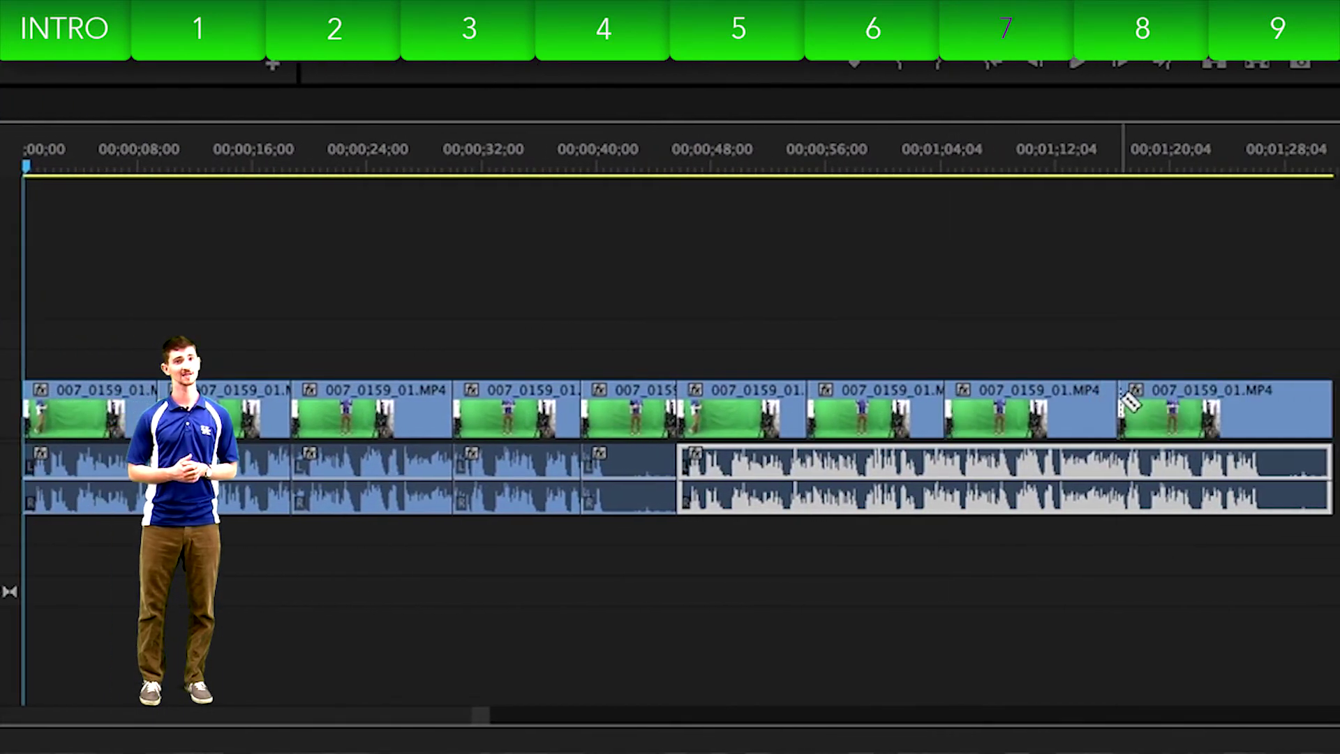
Step: Delete the first, third, next unwanted and right-most clip pieces
click(21, 120)
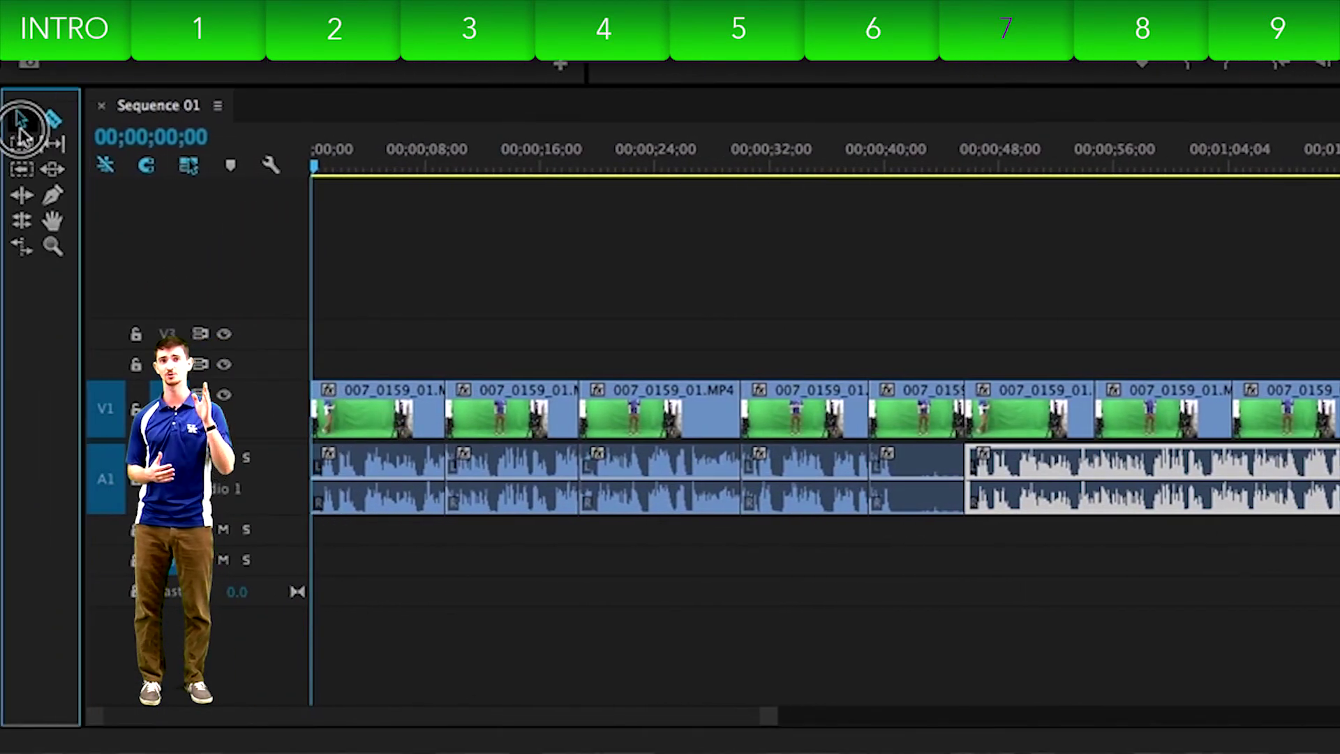
click(408, 407)
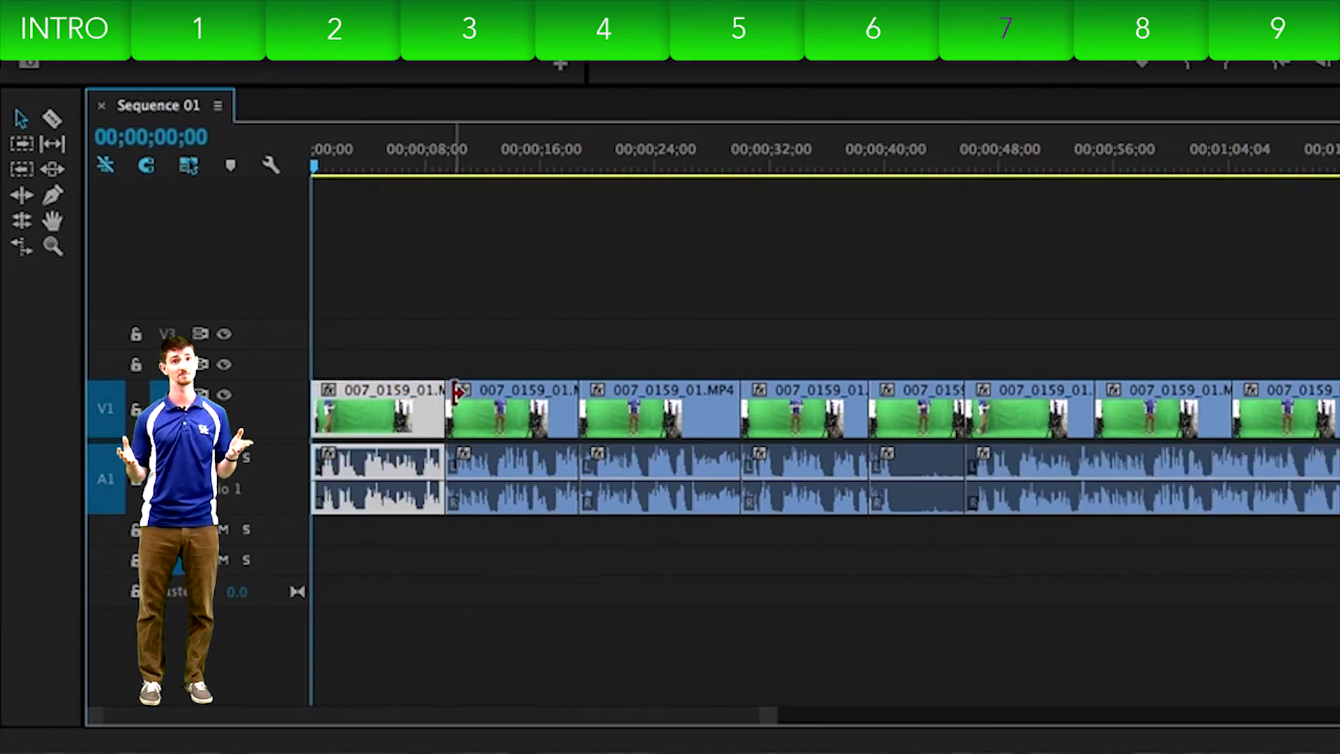
key(Delete)
click(670, 407)
key(Delete)
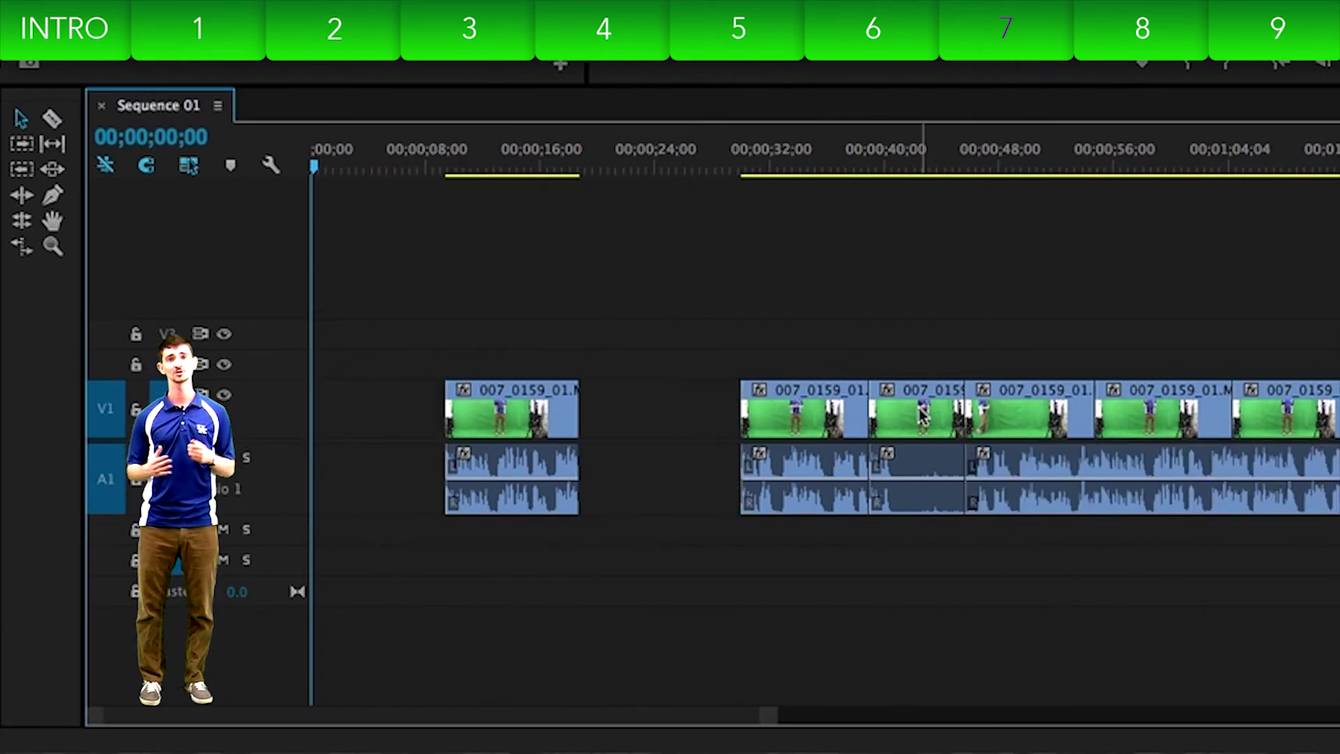
click(922, 416)
key(Delete)
click(1198, 467)
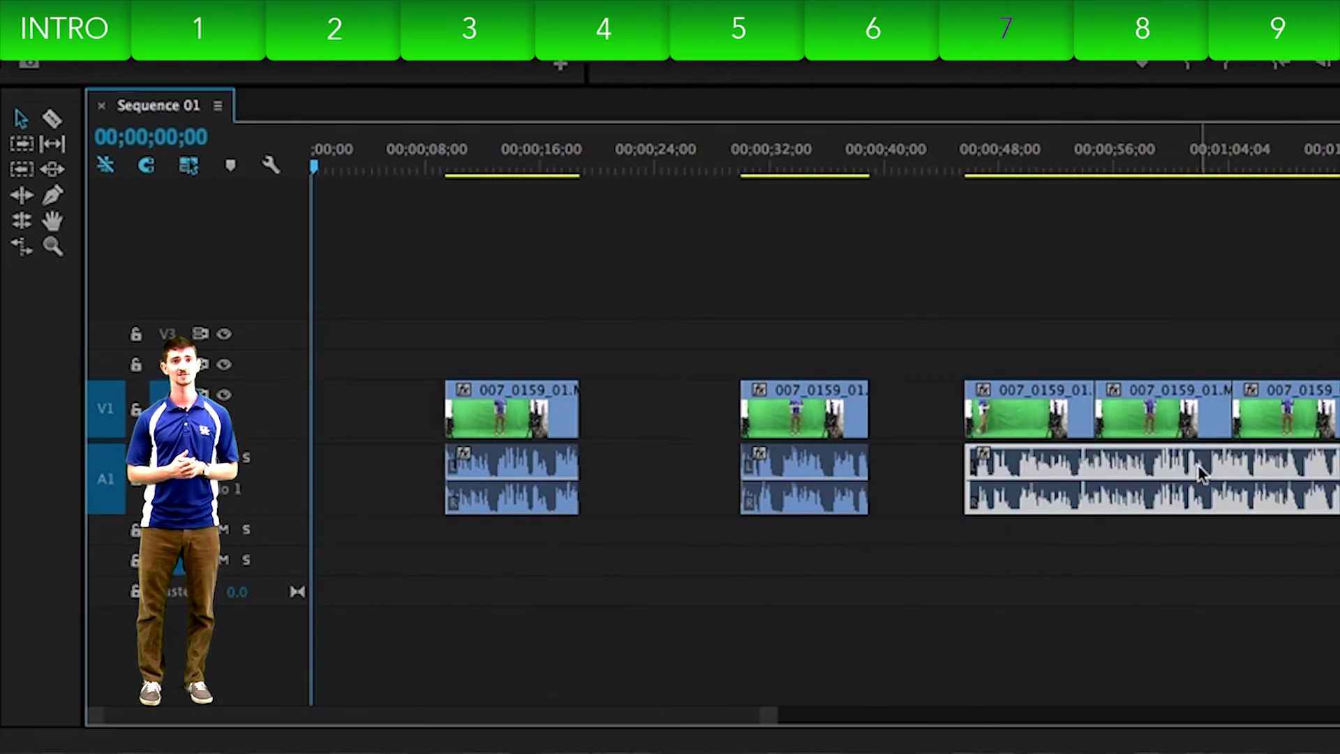
click(1301, 424)
key(Delete)
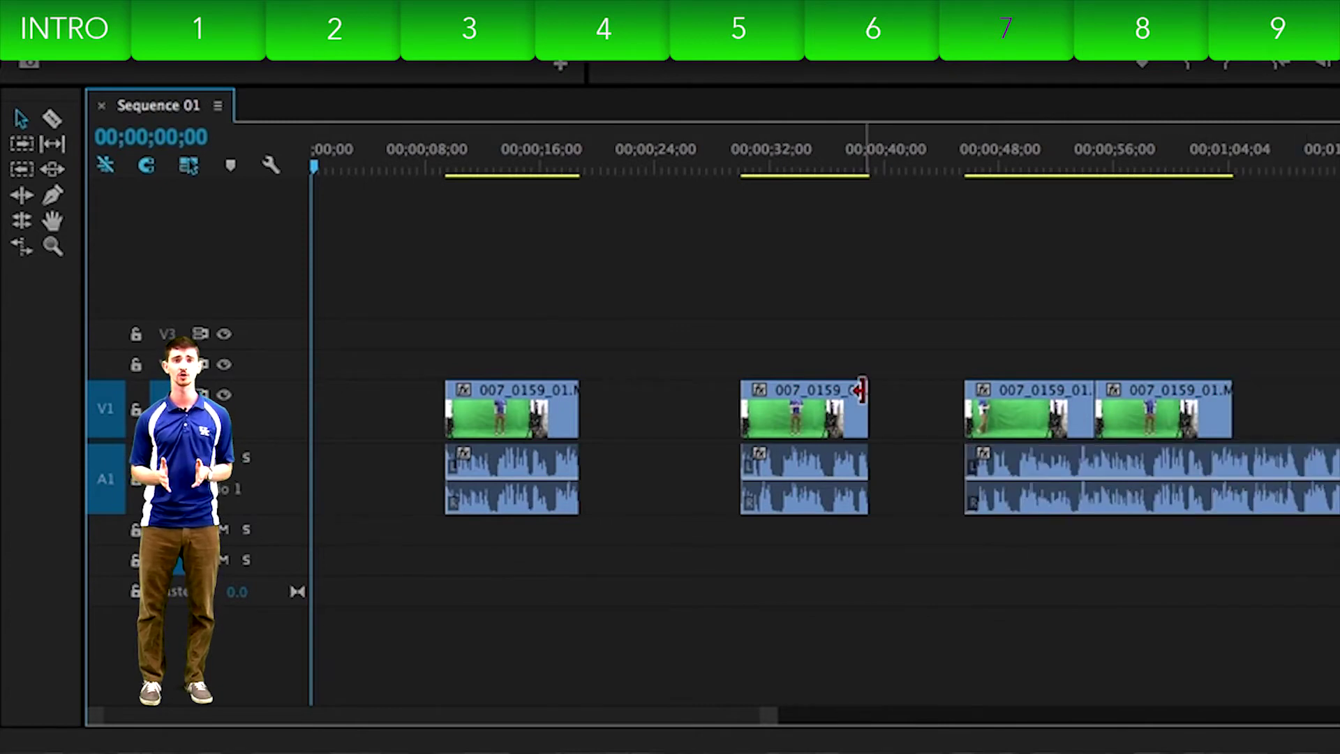
Step: Trim the middle clip's start and end and shorten the third clip's end
drag(866, 395, 837, 397)
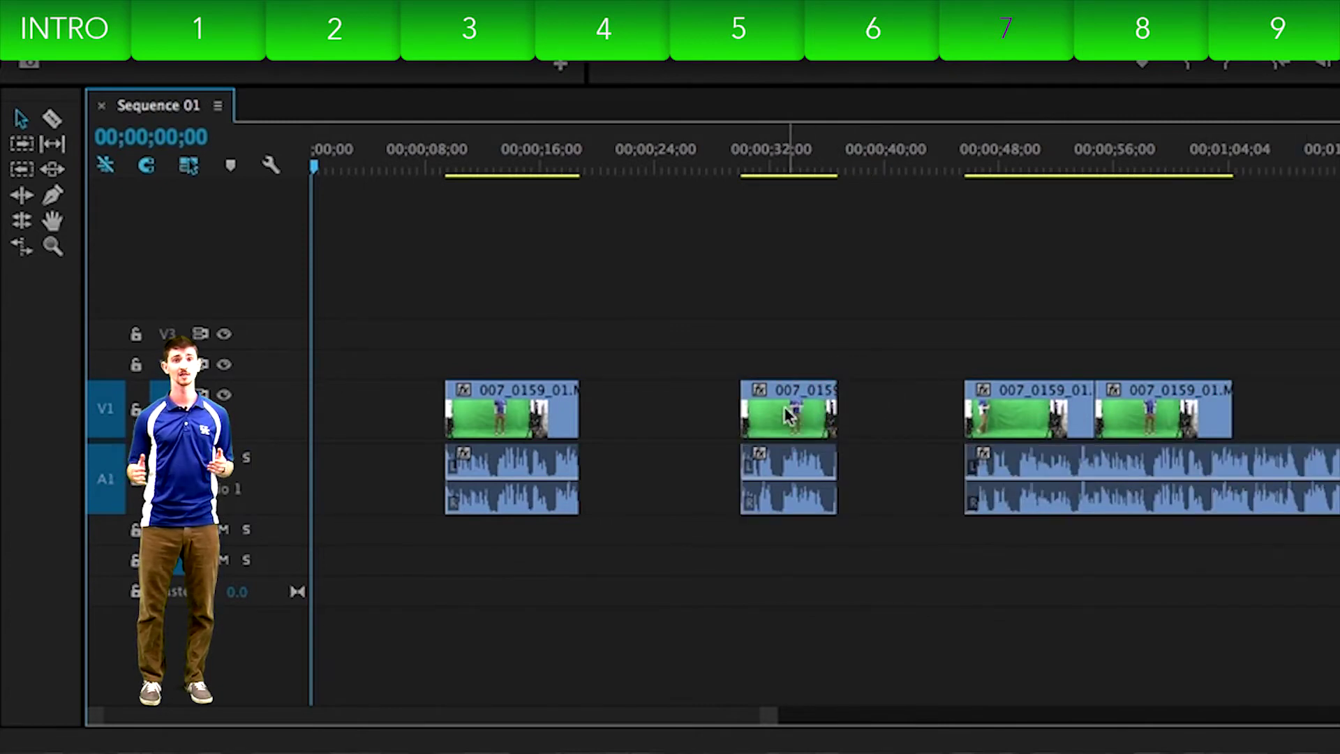
drag(756, 409, 764, 409)
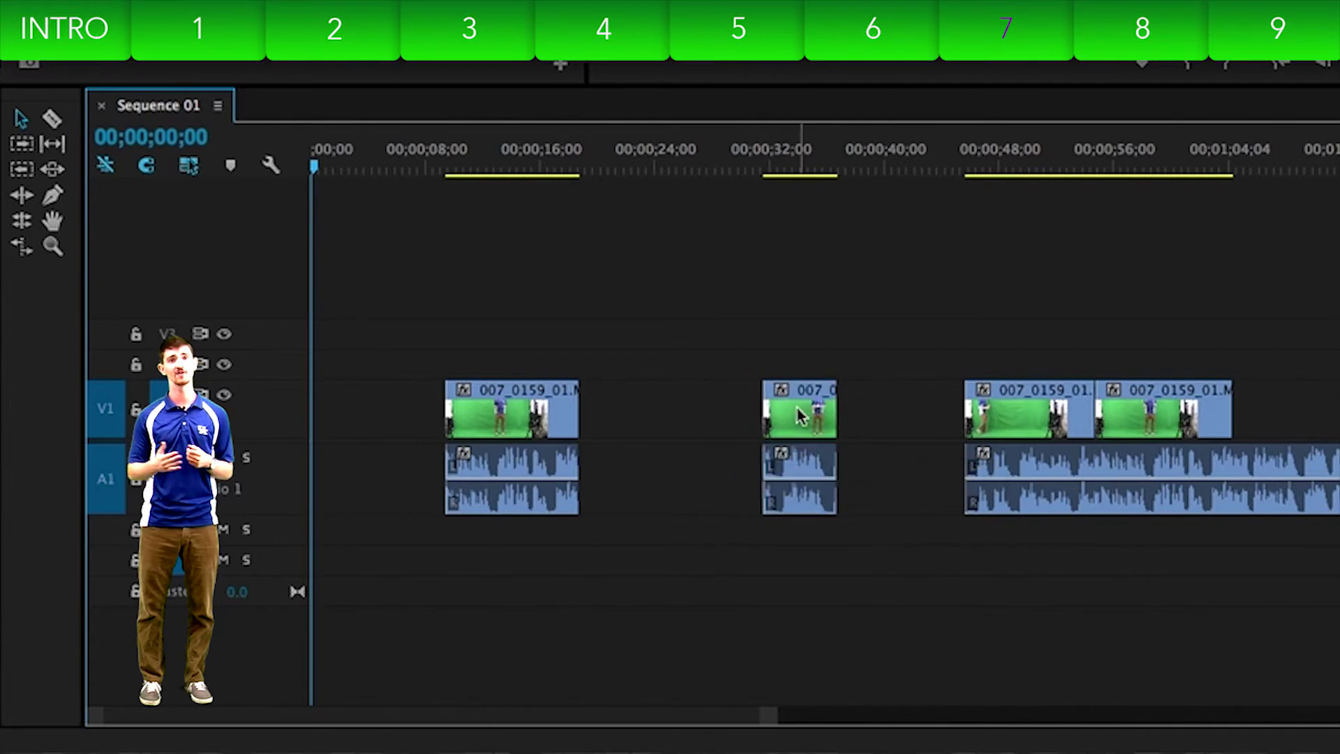
drag(1080, 421, 1068, 413)
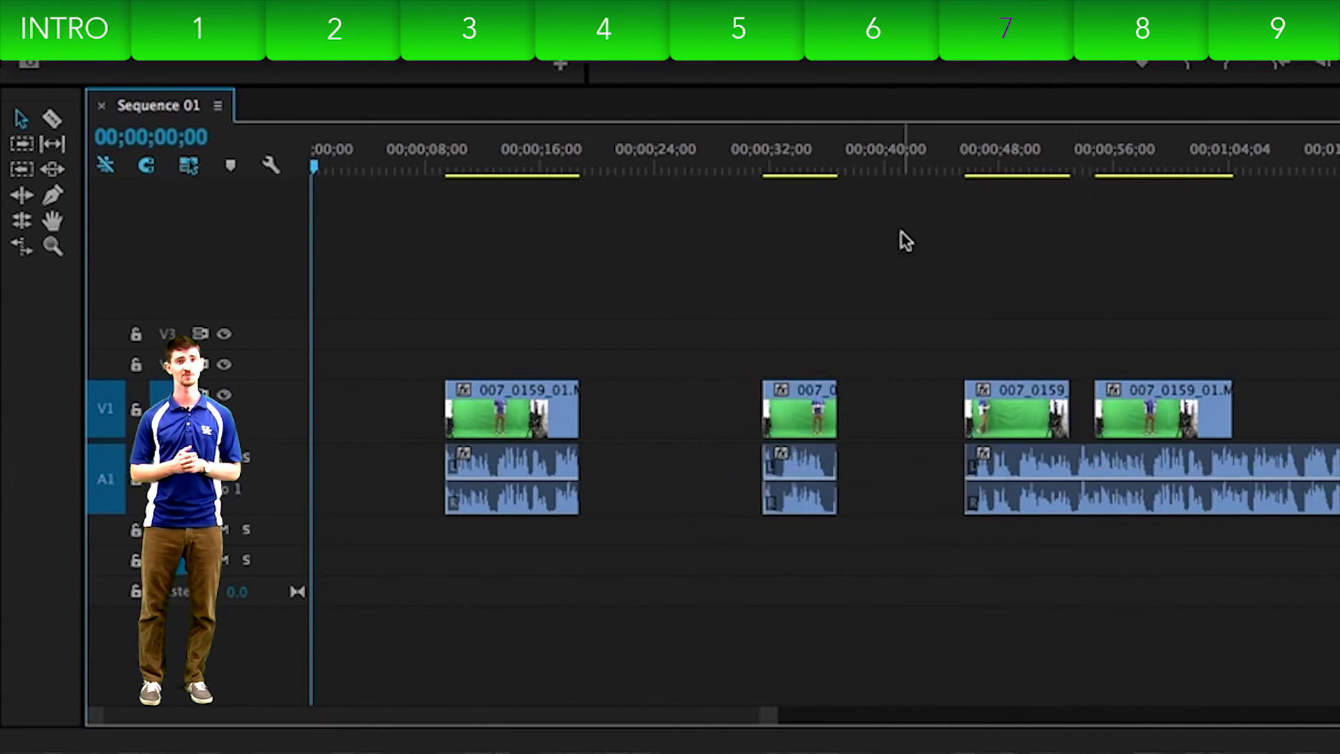
Step: Set the first clip's Motion Scale to 111.0 in Effect Controls
click(498, 167)
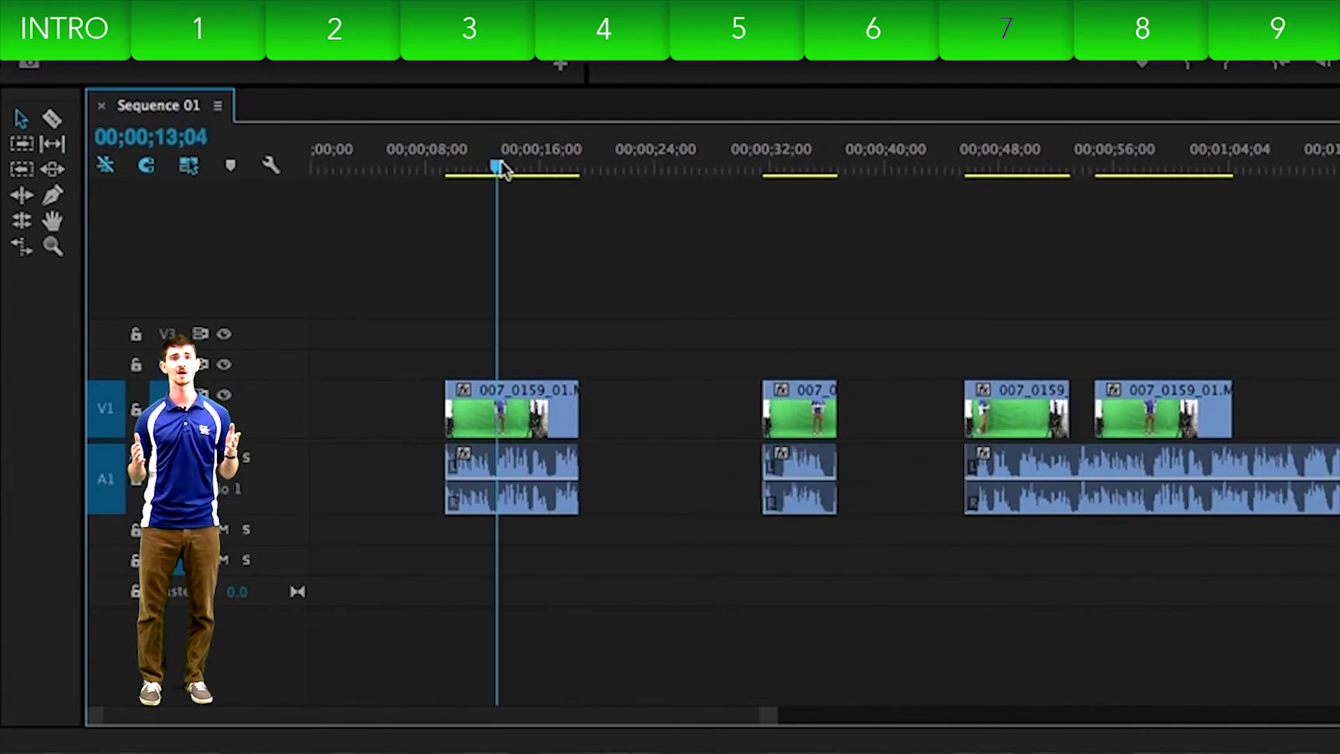
click(506, 401)
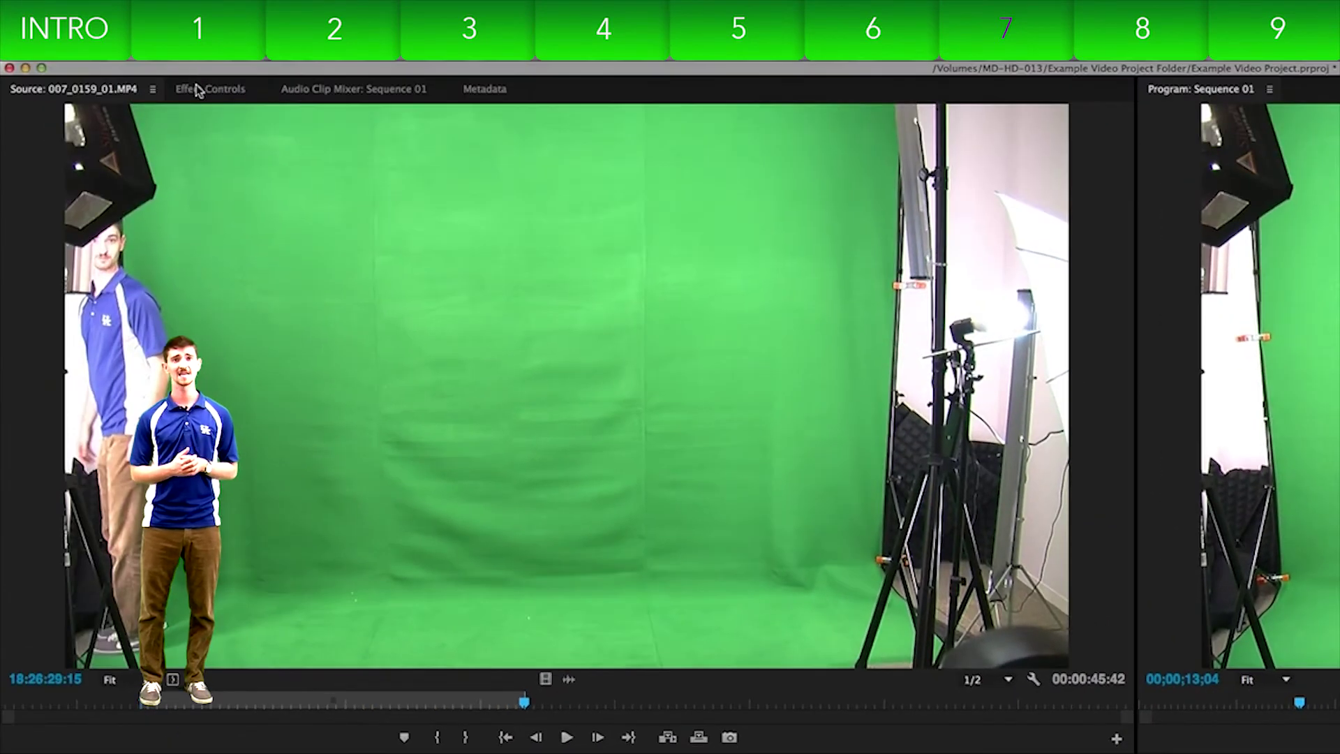
click(209, 89)
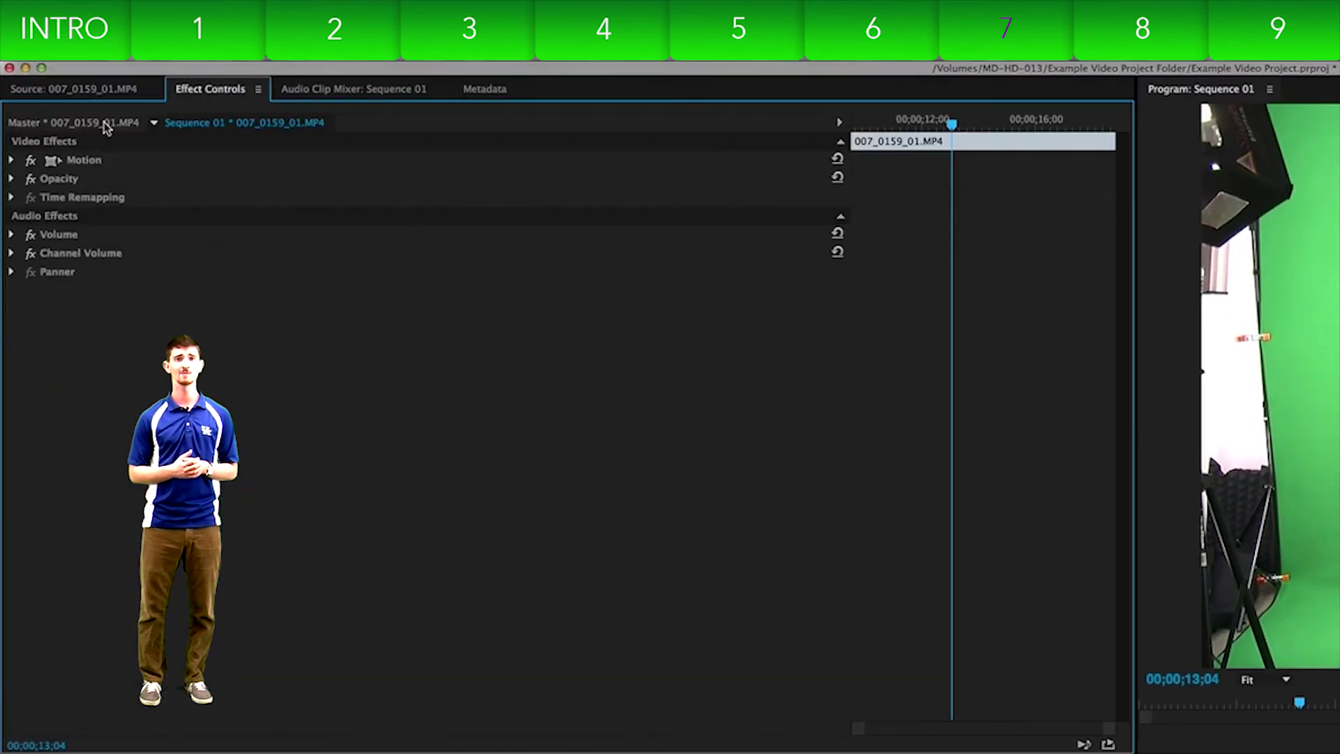
click(11, 160)
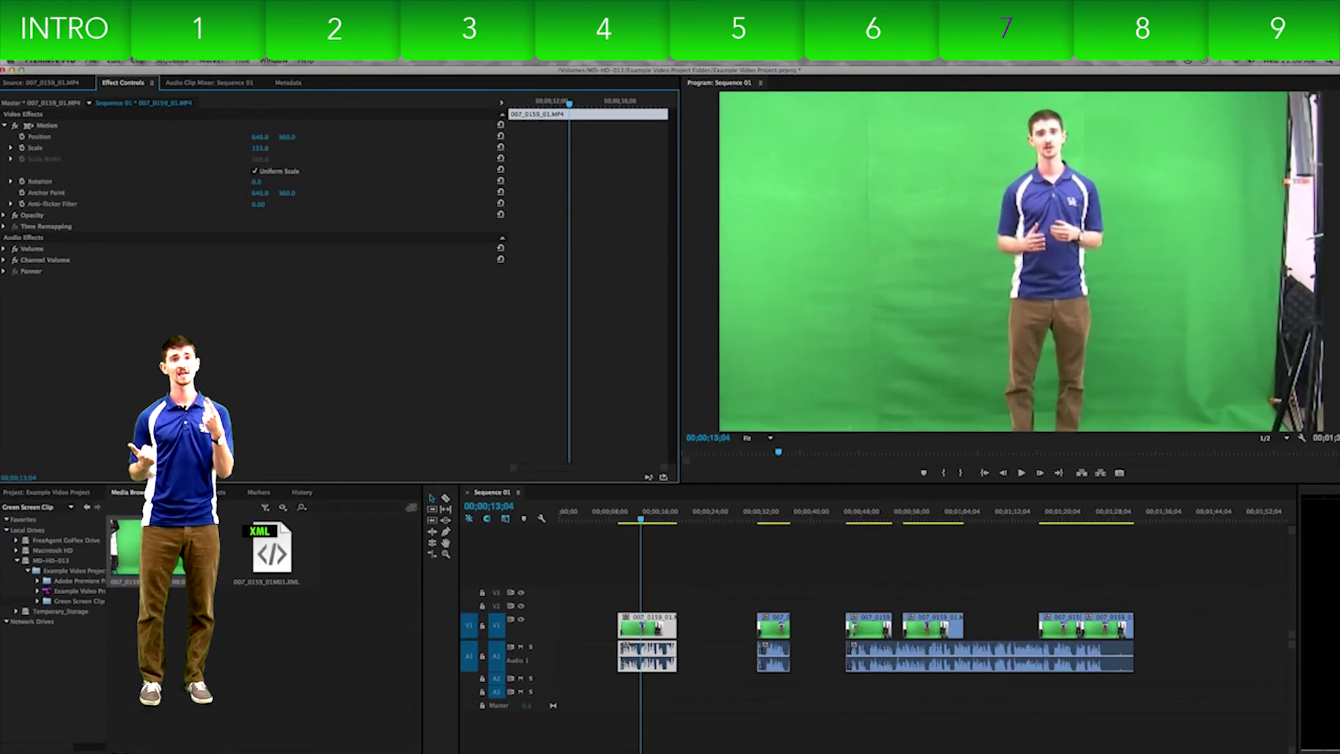
mouse_move(259, 148)
mouse_down()
mouse_move(314, 148)
mouse_move(216, 148)
mouse_move(314, 148)
mouse_move(293, 137)
mouse_move(258, 137)
mouse_move(279, 182)
mouse_move(307, 182)
mouse_move(254, 181)
mouse_move(269, 182)
mouse_move(265, 149)
mouse_up()
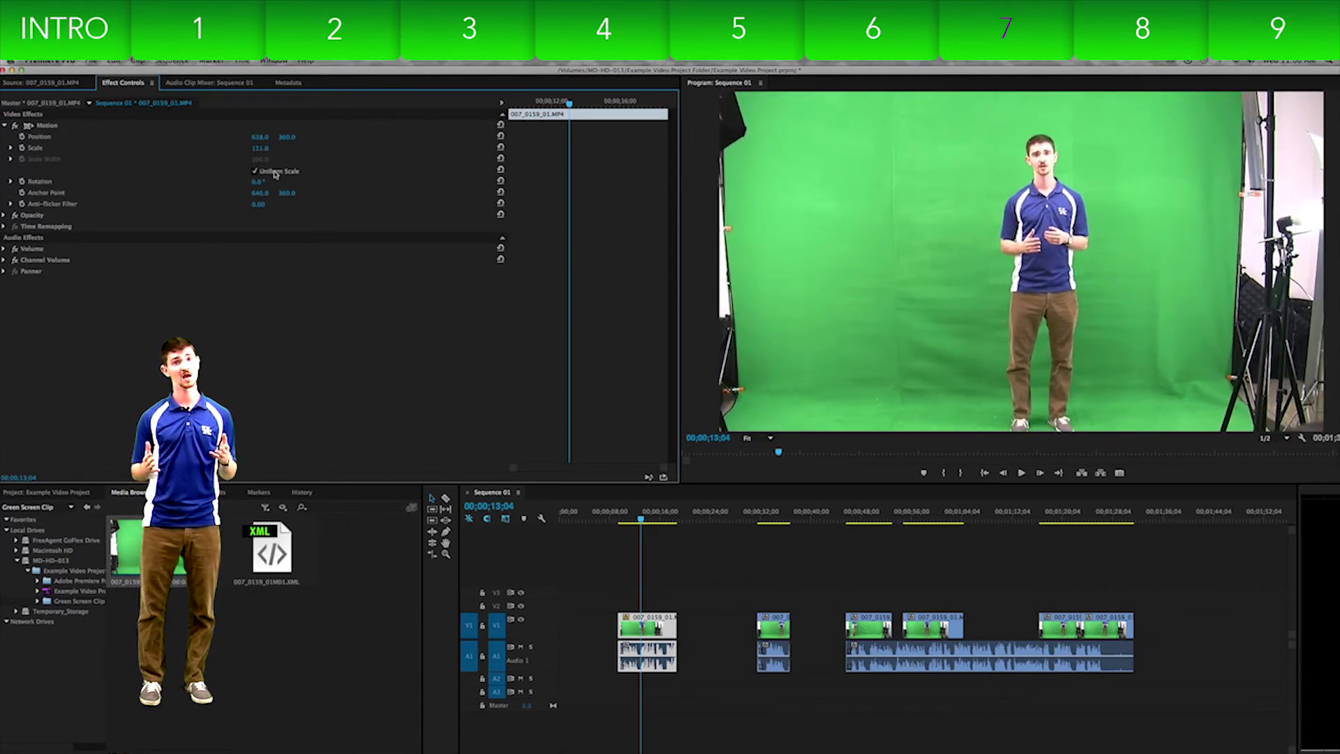
click(699, 637)
Step: Scrub the first clip's Volume Level down to -3.3 dB
click(655, 637)
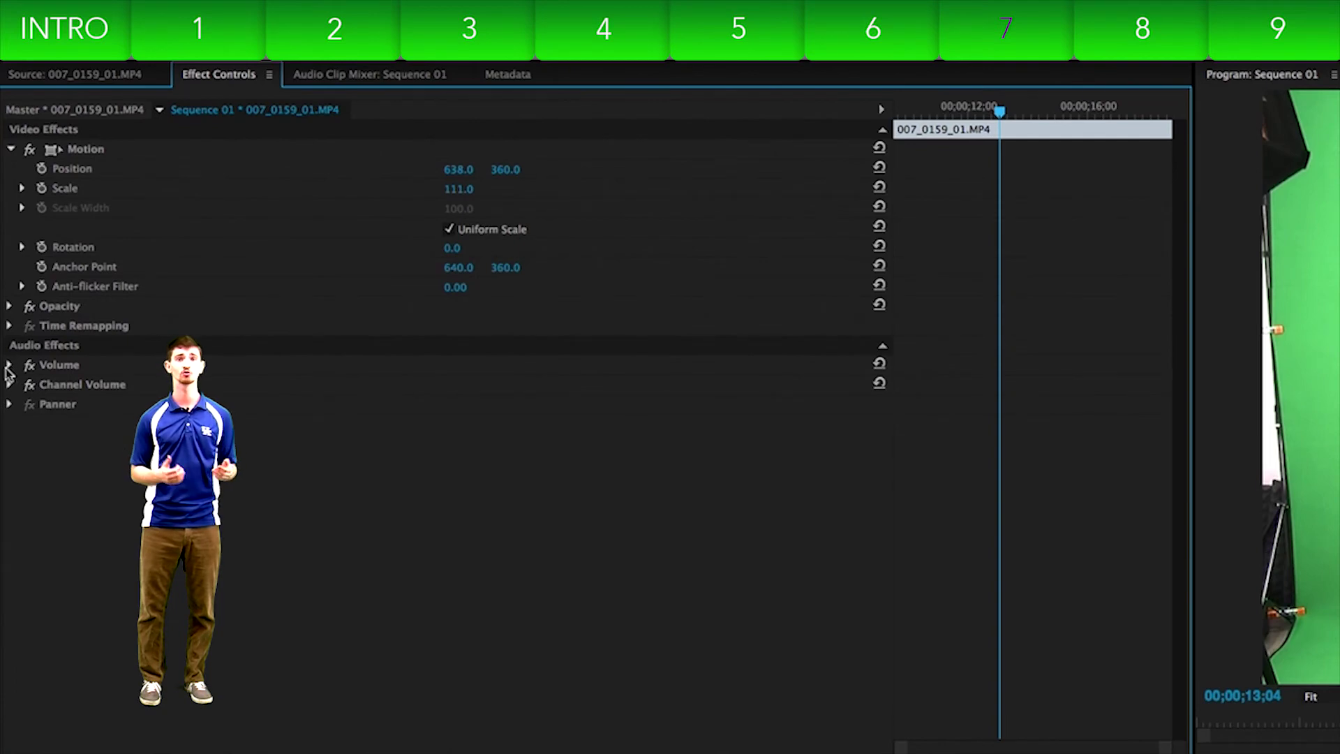
click(8, 365)
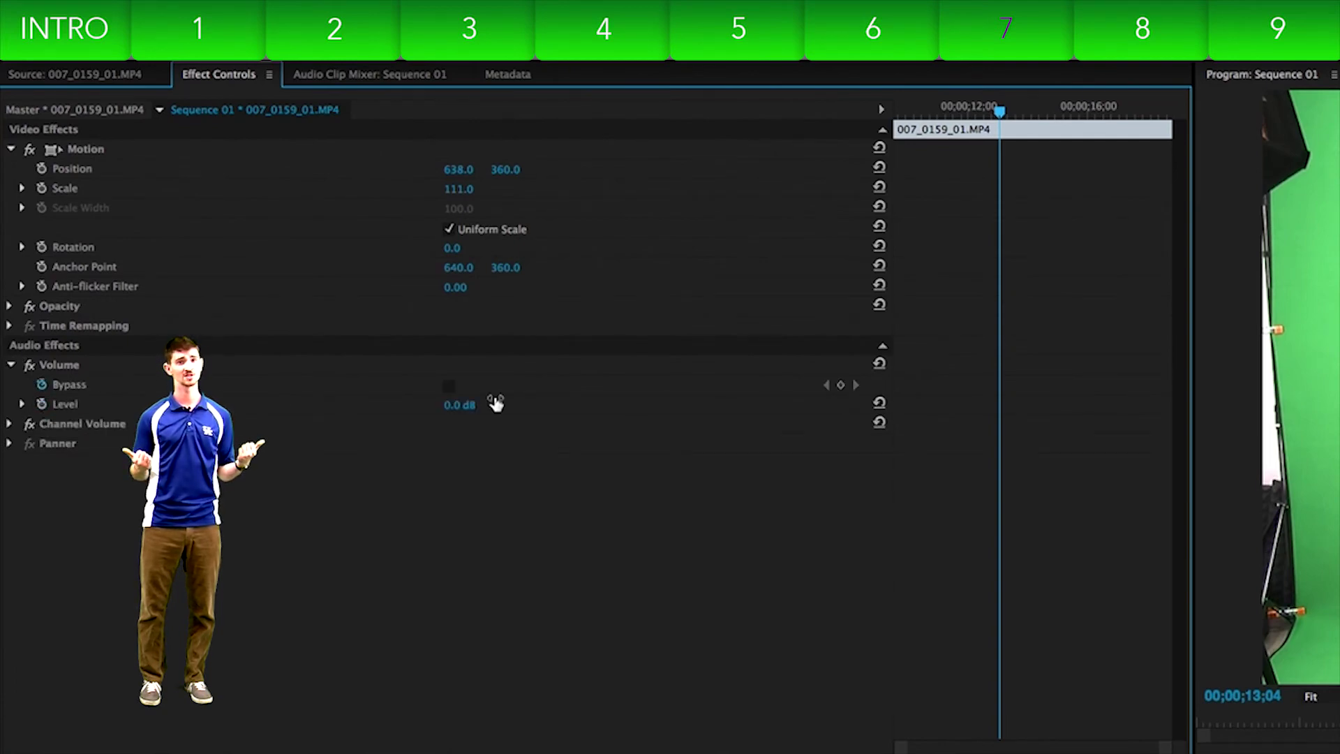
drag(459, 404, 503, 404)
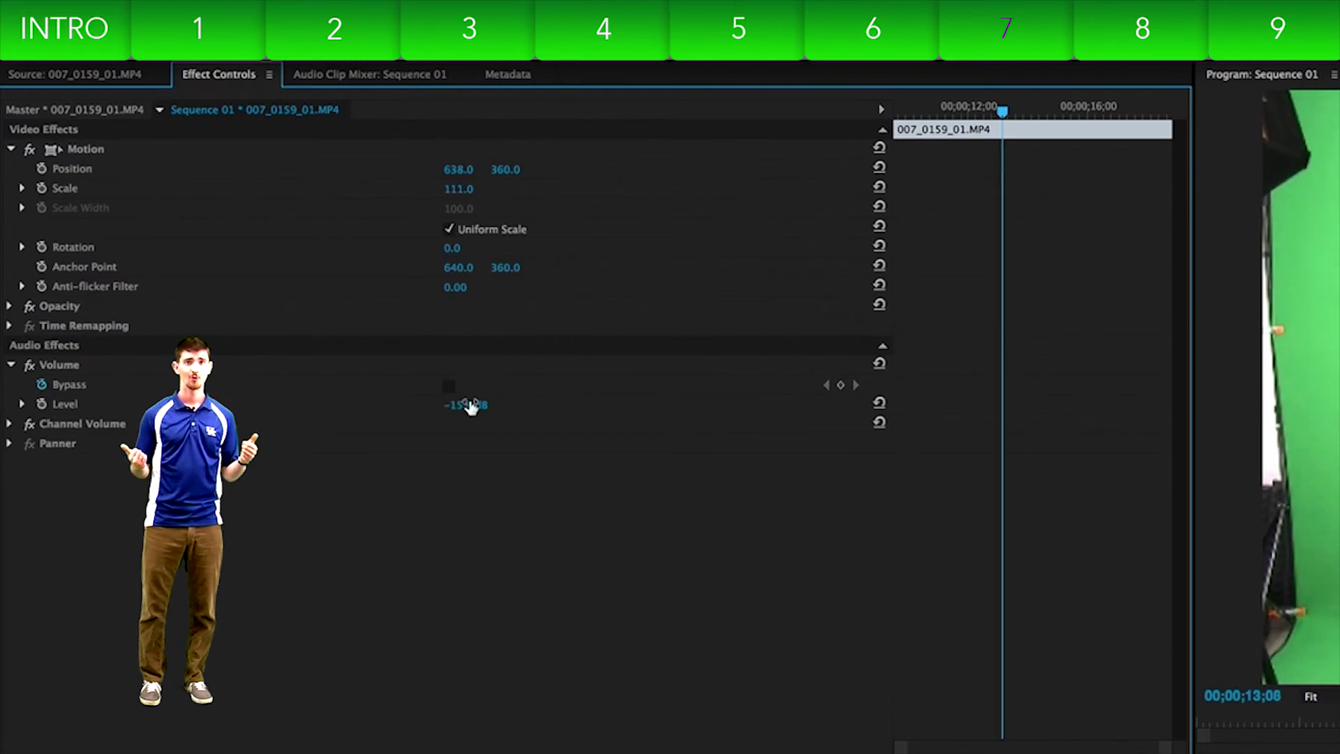
mouse_move(446, 410)
mouse_down()
mouse_move(481, 410)
mouse_move(447, 412)
mouse_up()
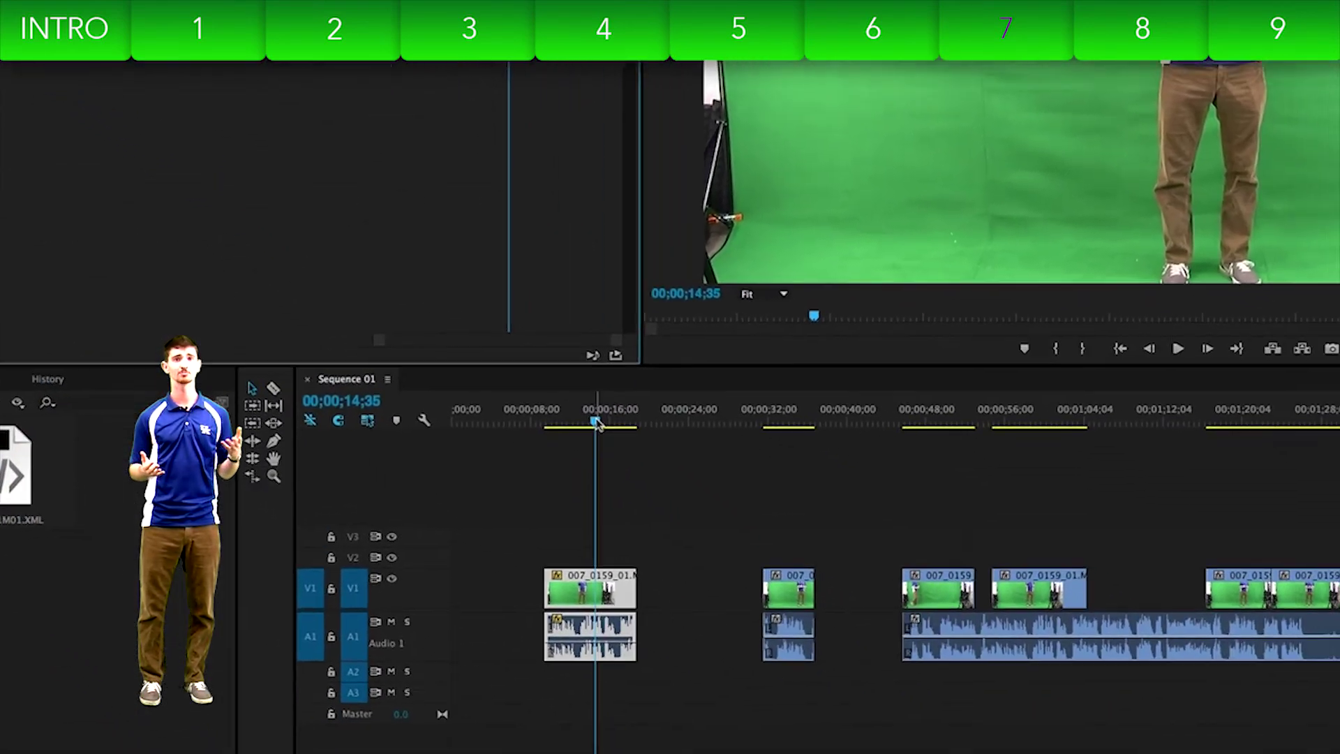
Step: Scrub and play through the edit, then marquee-select and delete all timeline clips
mouse_move(596, 423)
mouse_down()
mouse_move(623, 418)
mouse_move(588, 418)
mouse_up()
drag(509, 356, 790, 426)
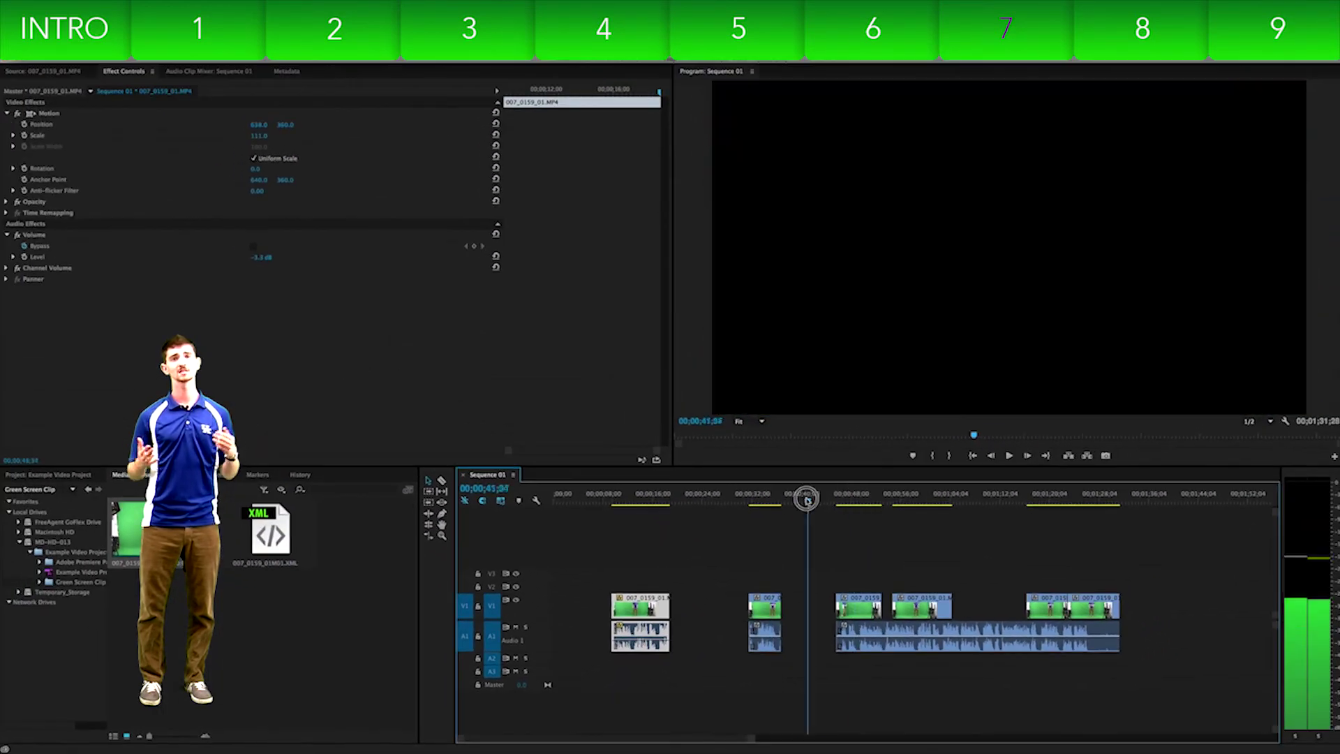
drag(806, 499, 767, 496)
click(872, 497)
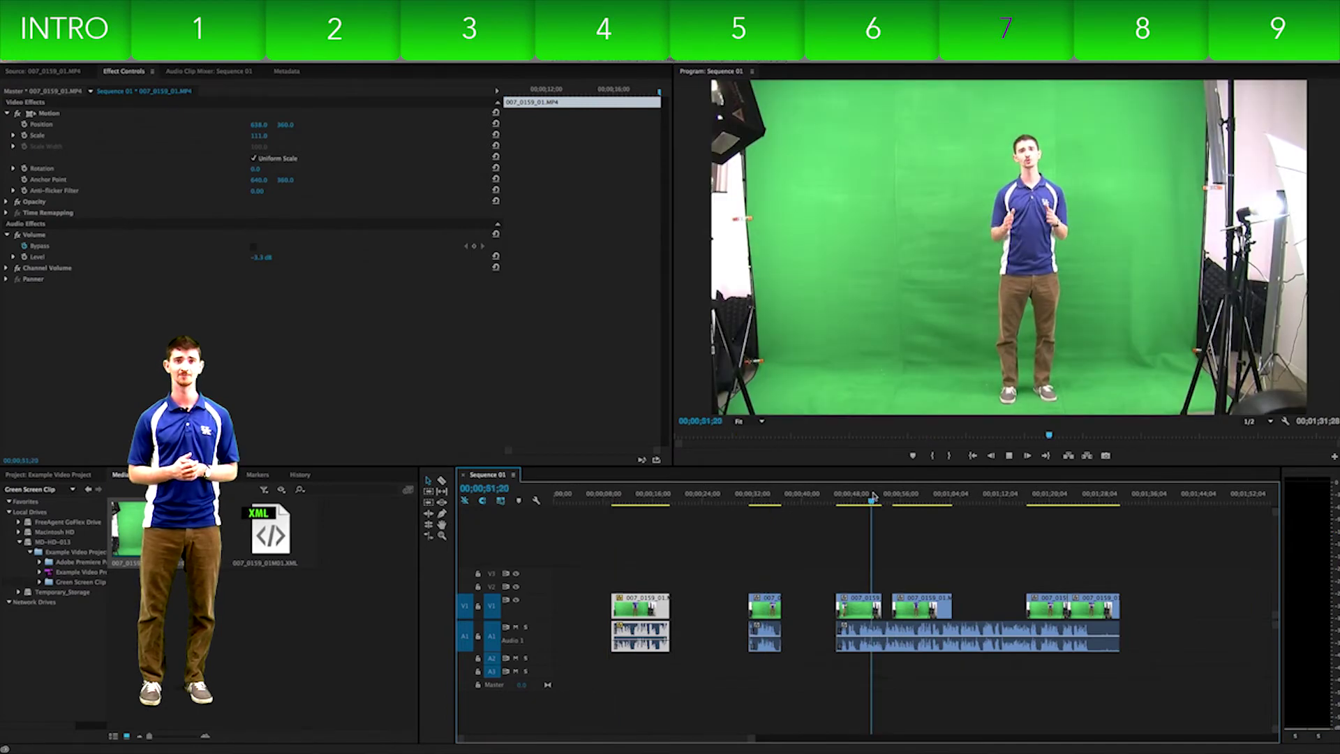
drag(872, 496, 614, 494)
click(1010, 456)
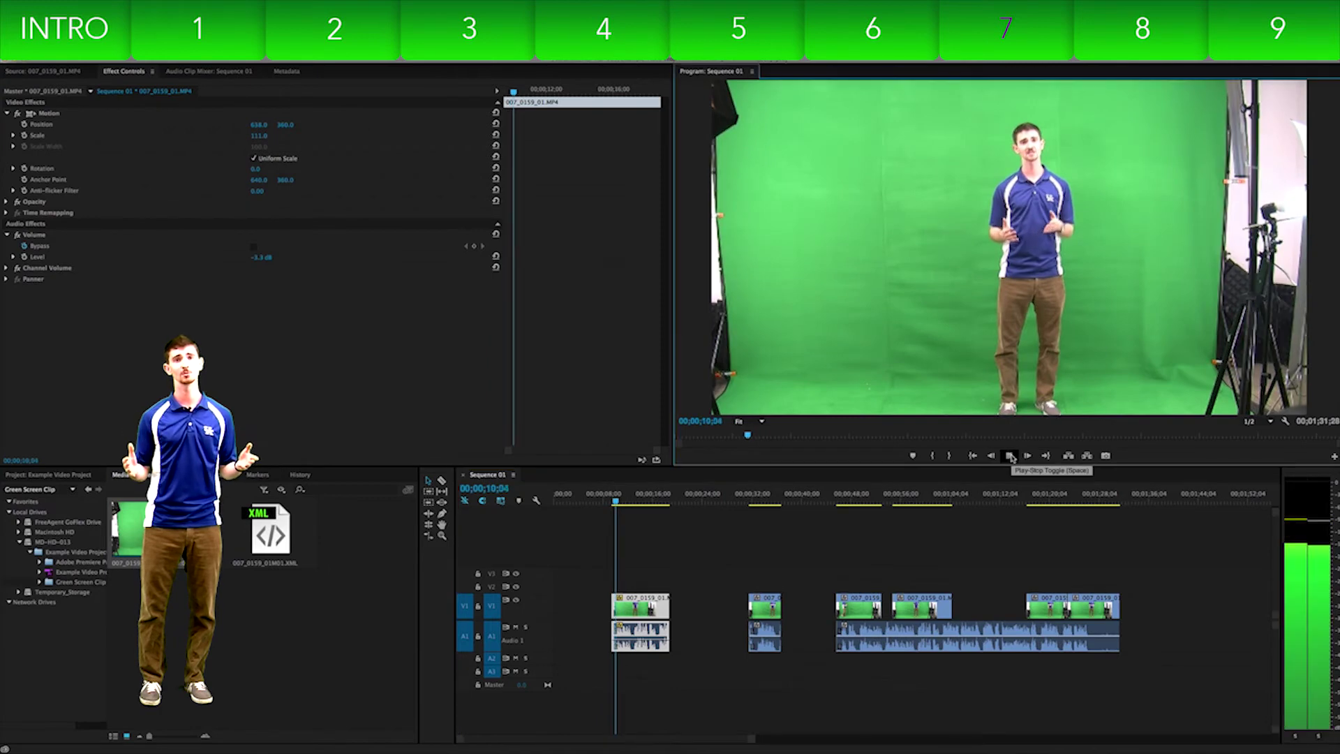
click(1010, 456)
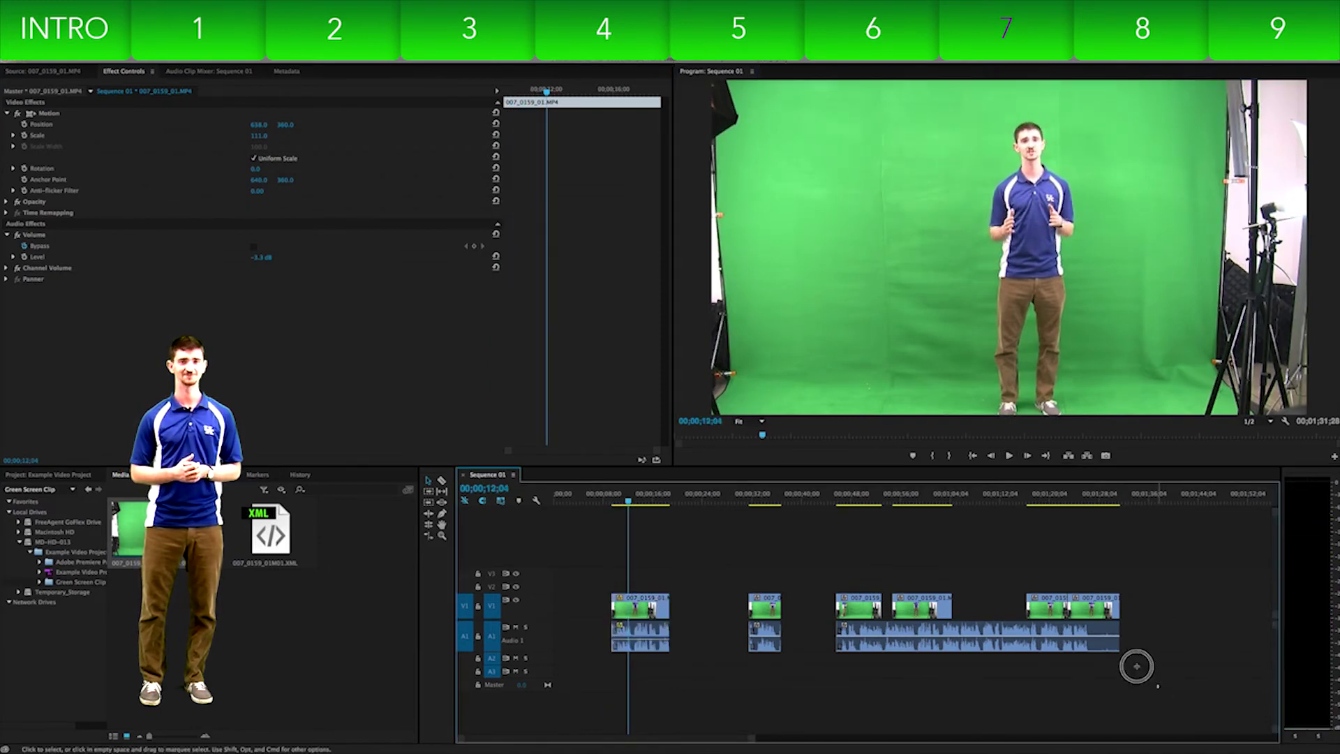
drag(1137, 663, 617, 571)
key(Delete)
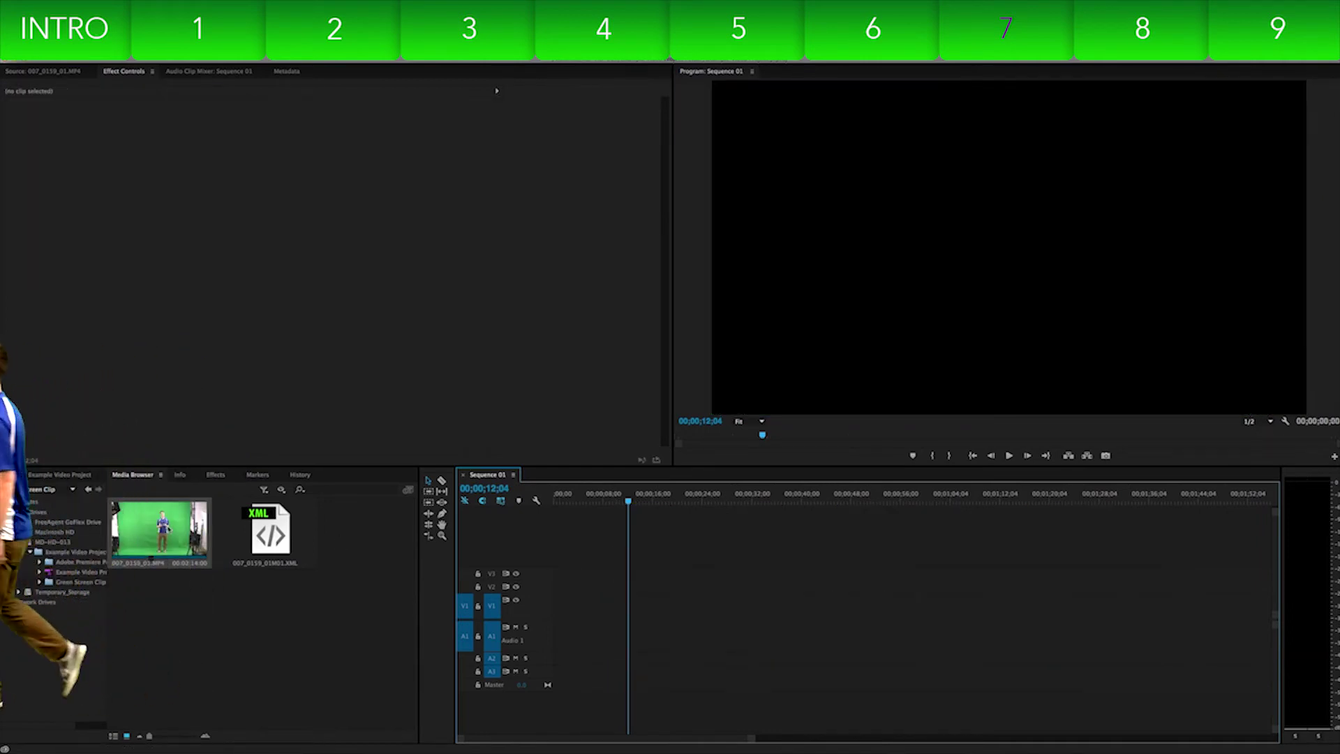
Step: Drop the full 007_0159_01.MP4 onto V1/A1, scrub to check it, and select it
drag(159, 530, 534, 608)
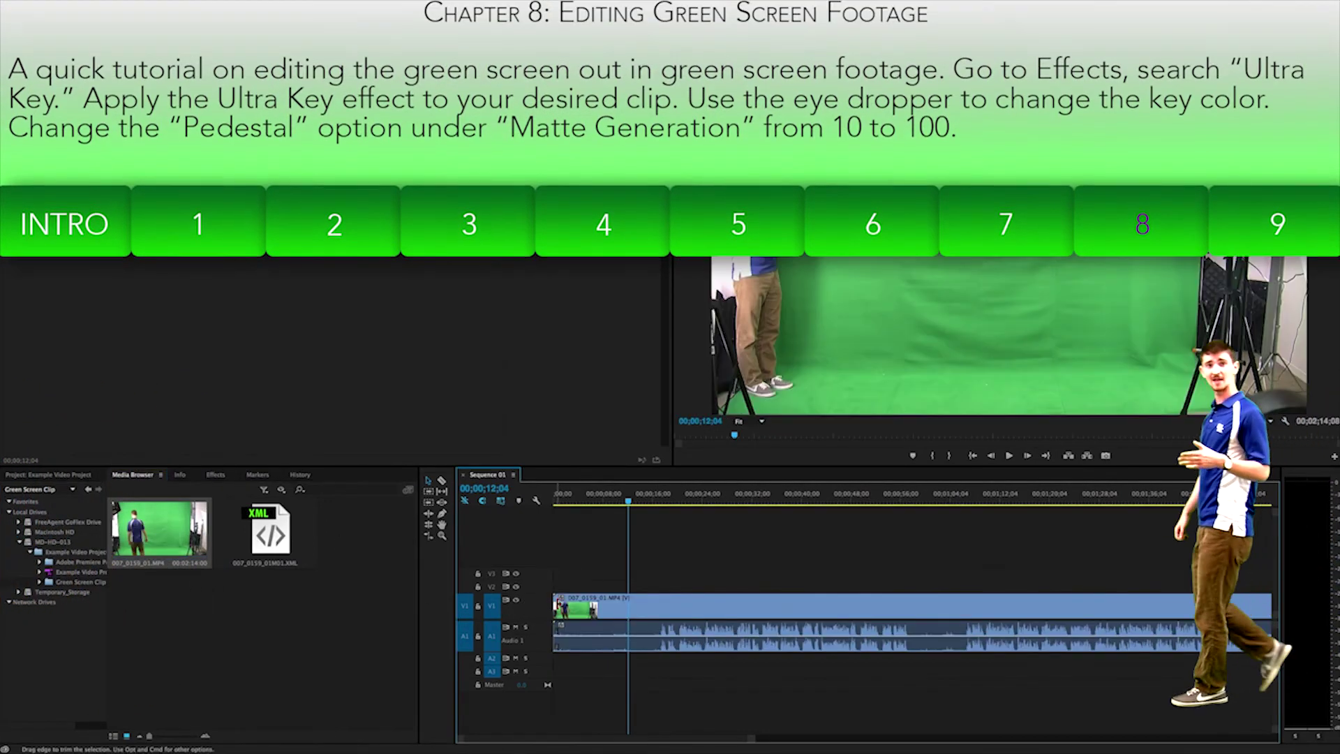
drag(658, 497, 706, 497)
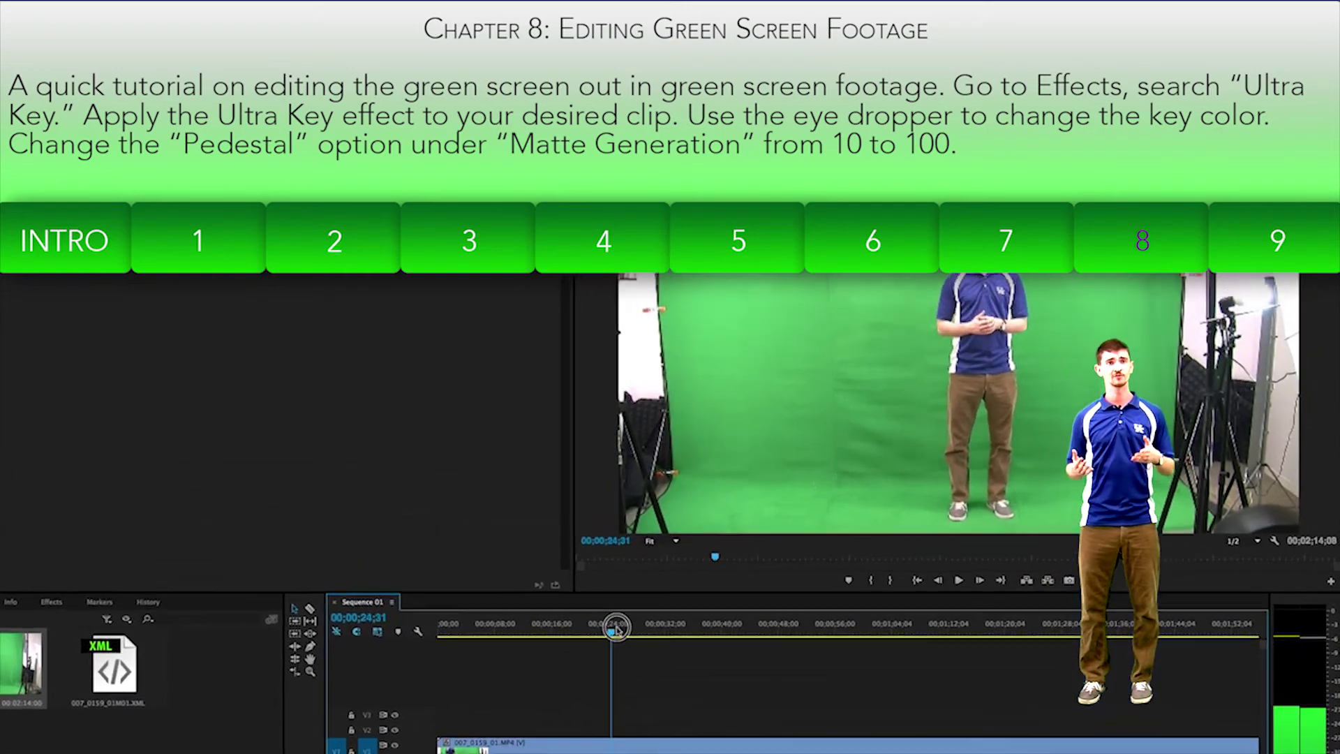
drag(616, 627, 695, 626)
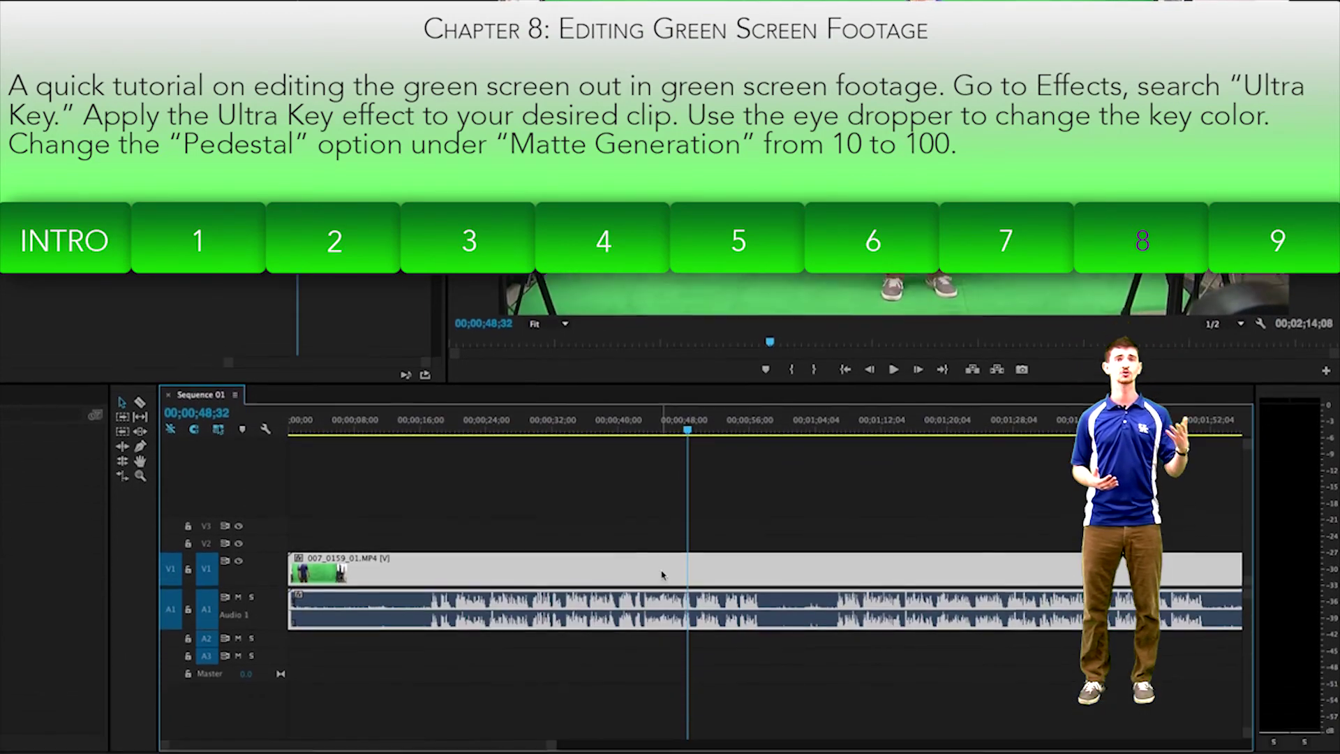
click(656, 698)
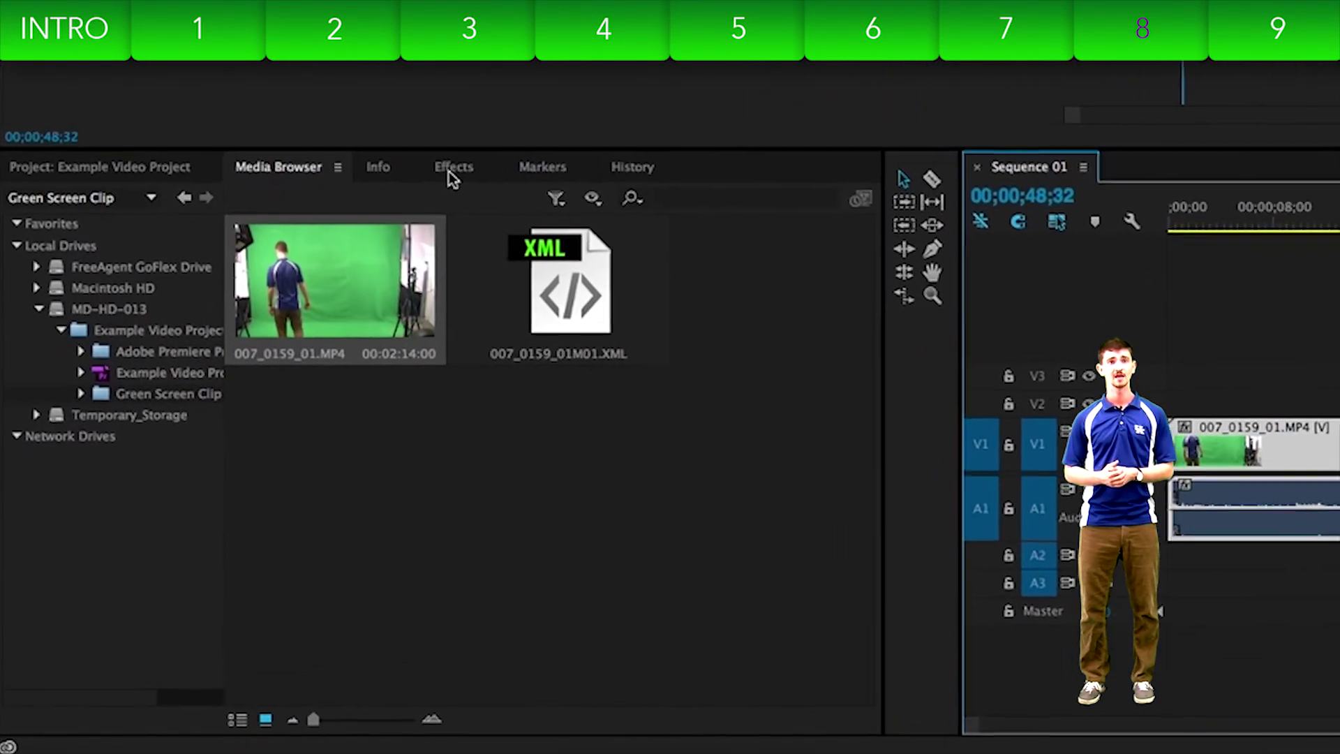
click(452, 170)
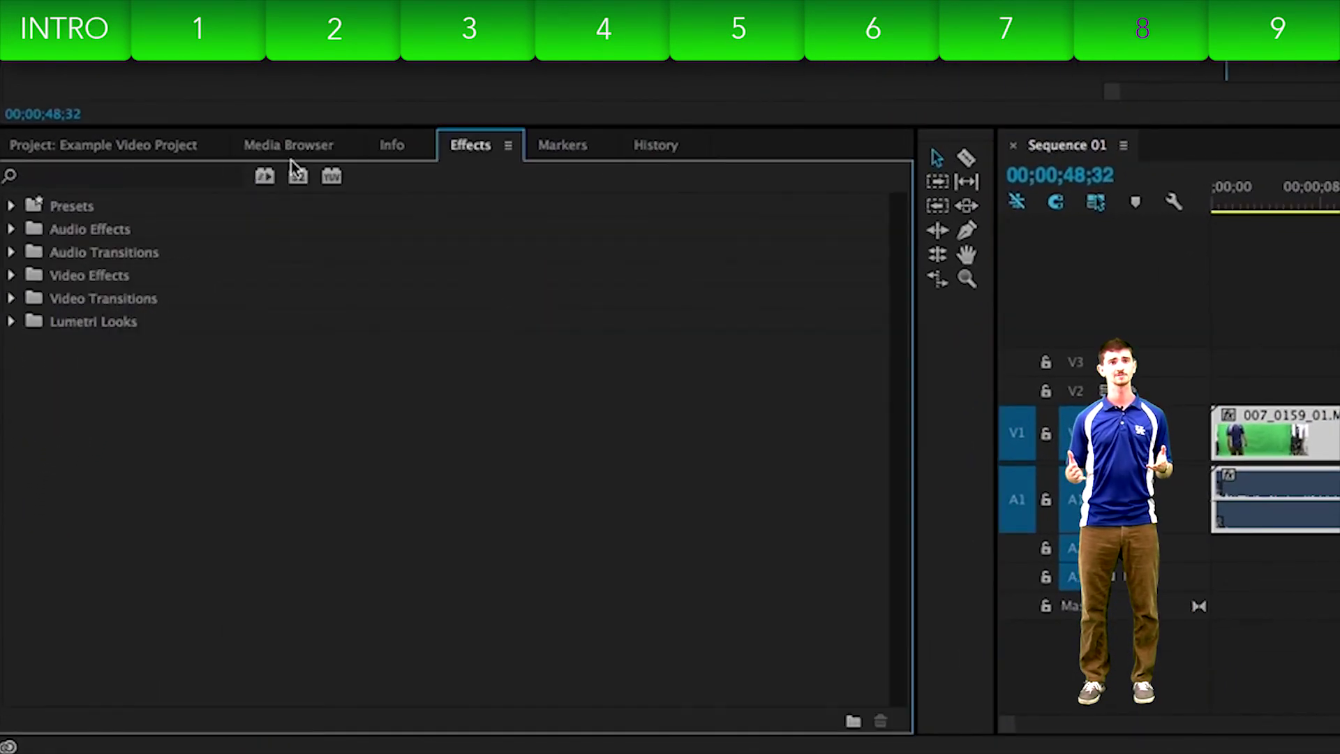
Step: Search the Effects panel for Ultra Key and drag it onto the V1 clip
click(193, 181)
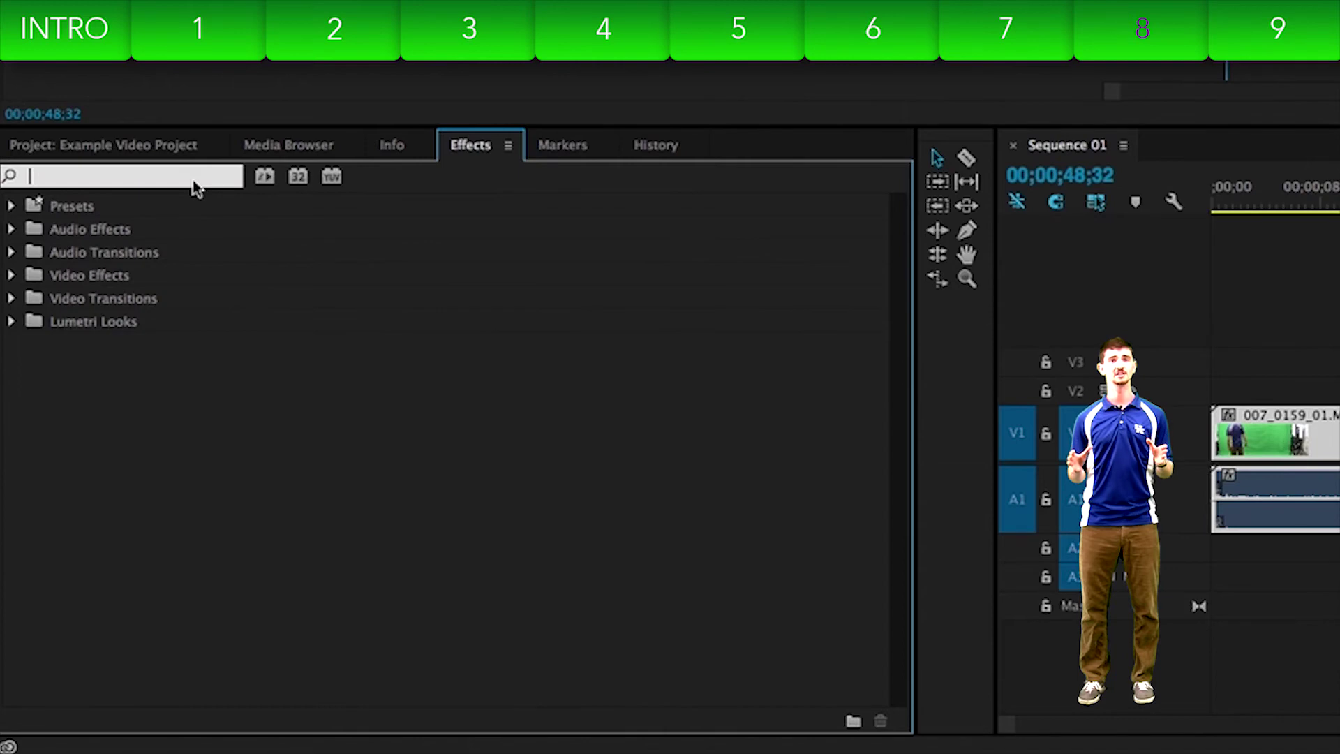
text(ult)
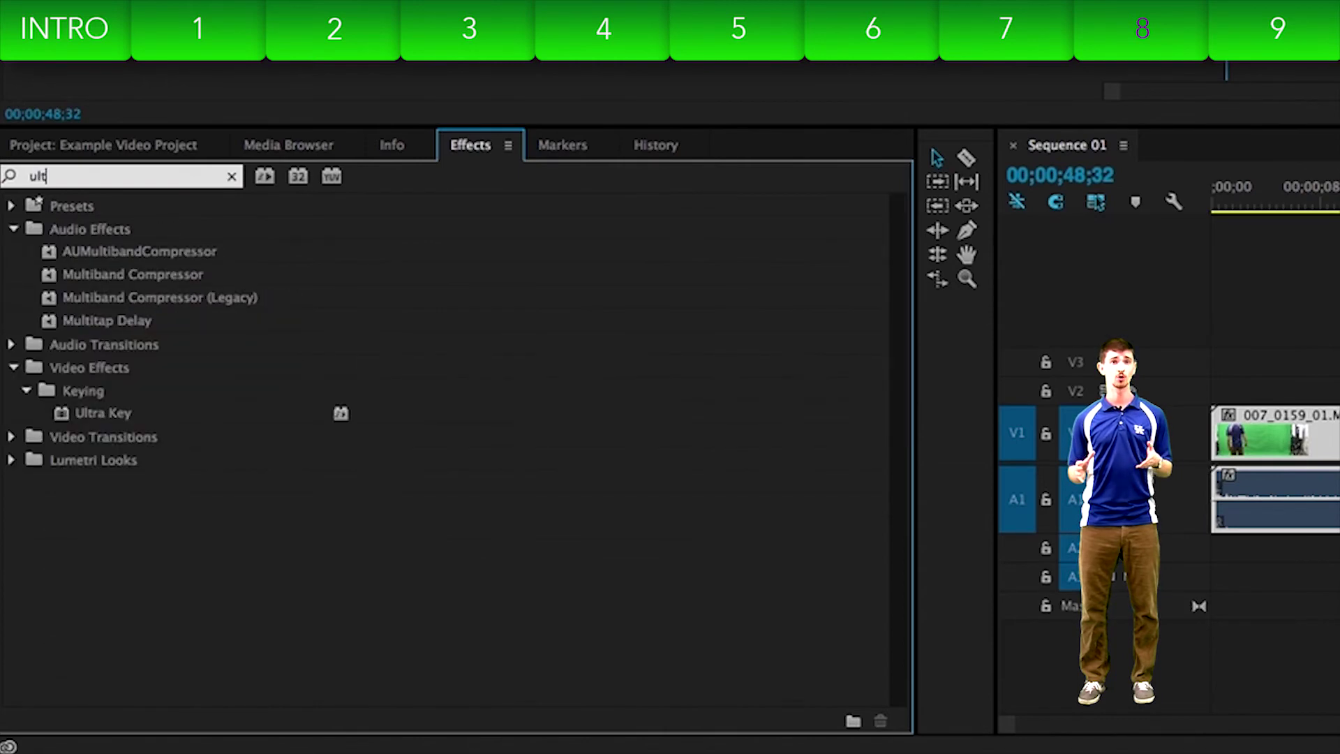
text(ra key)
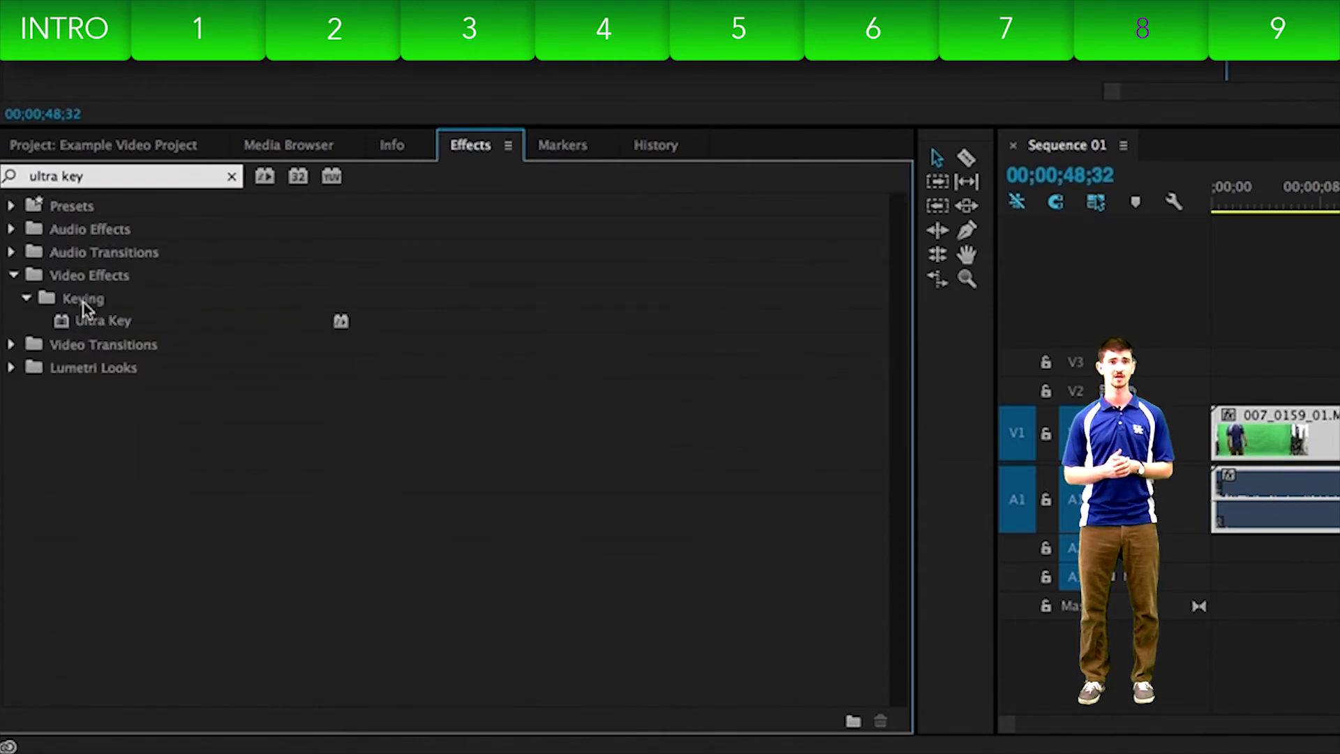
drag(91, 320, 509, 433)
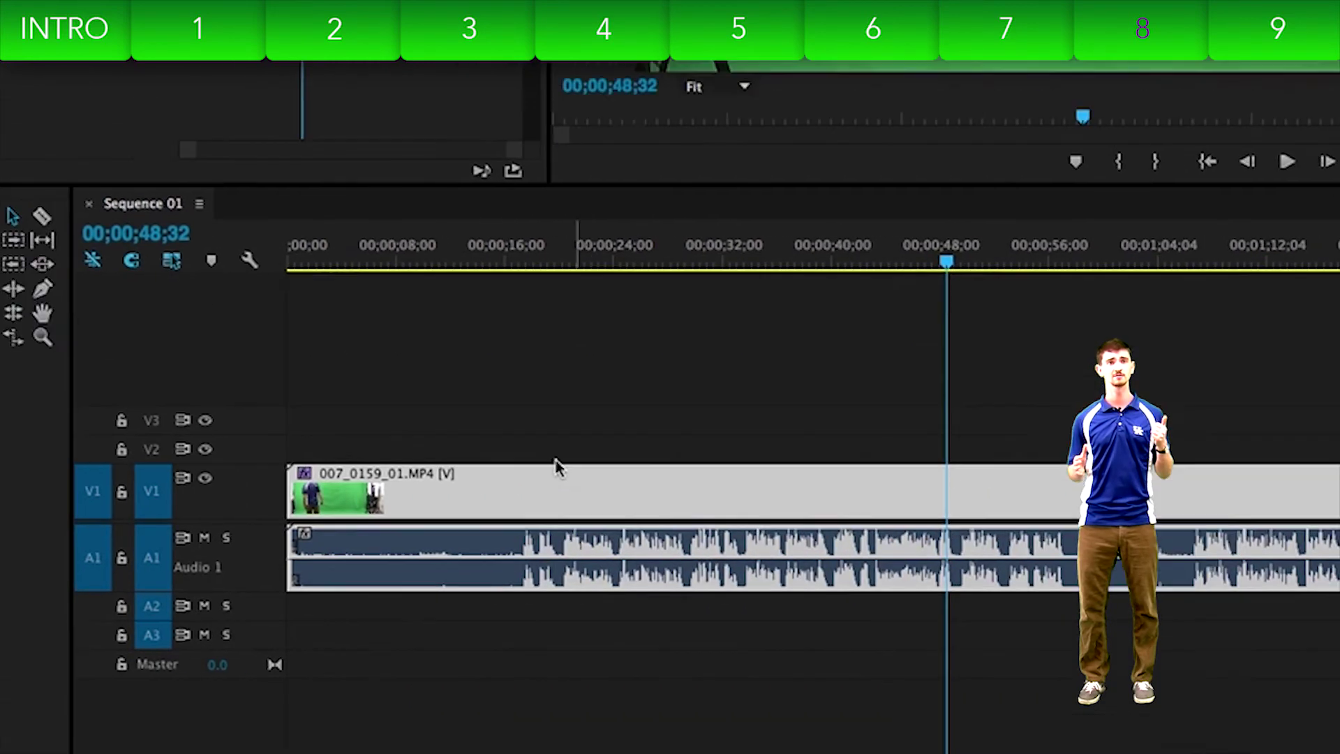
Step: Sample the green backdrop with Ultra Key's Key Color eyedropper in the Program monitor
click(262, 90)
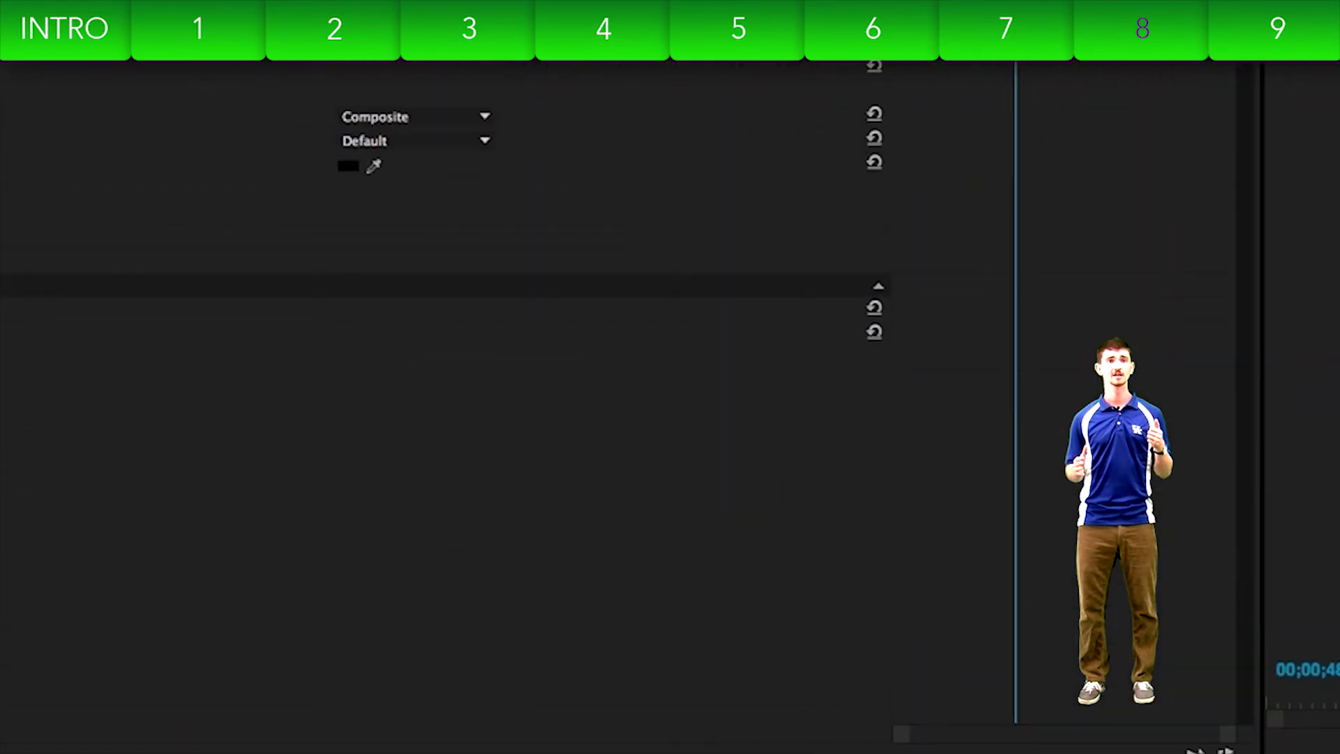
click(262, 91)
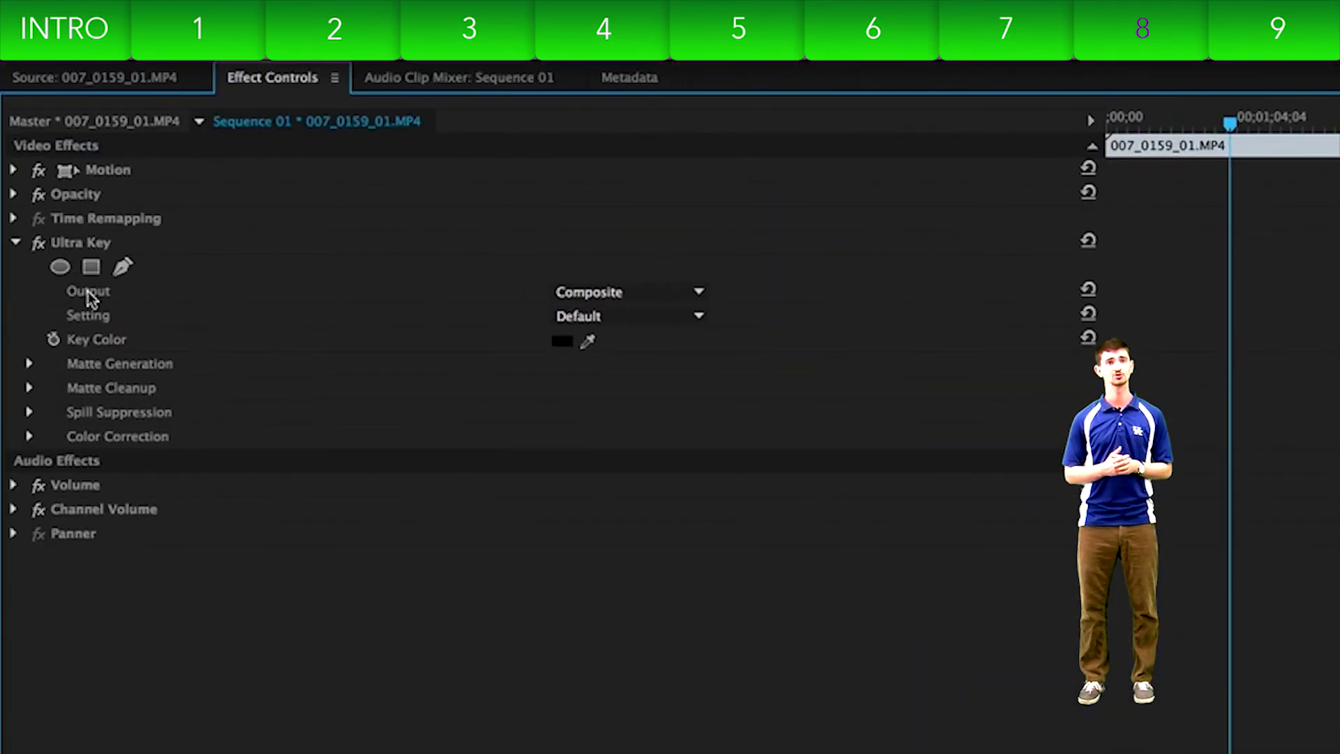
click(14, 243)
click(14, 243)
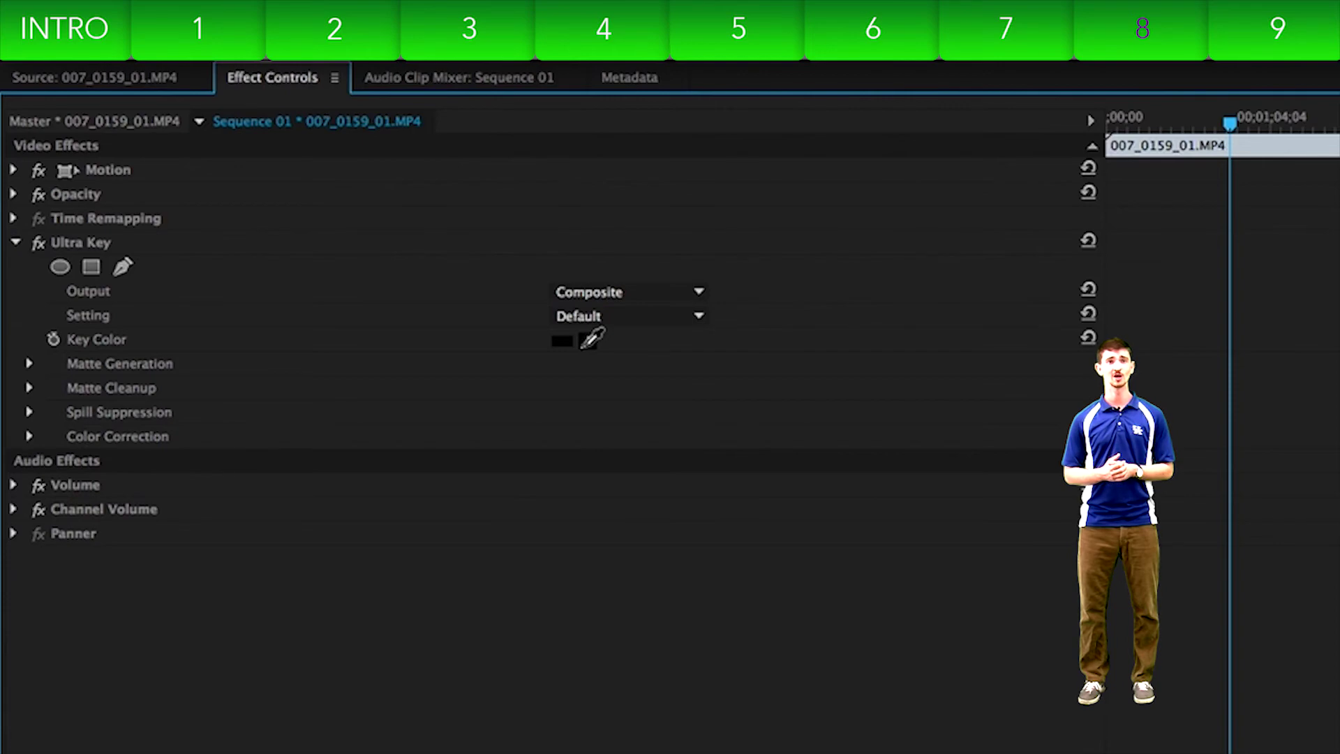
click(590, 339)
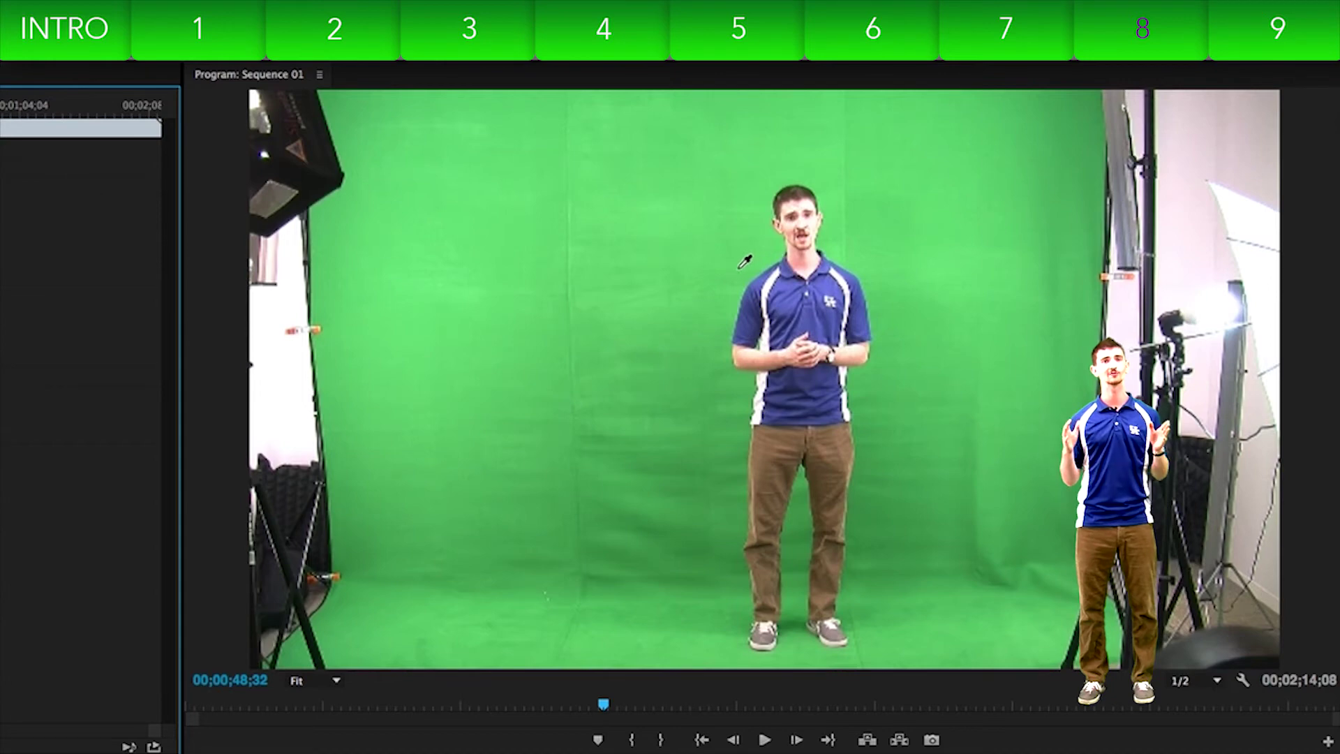
click(738, 267)
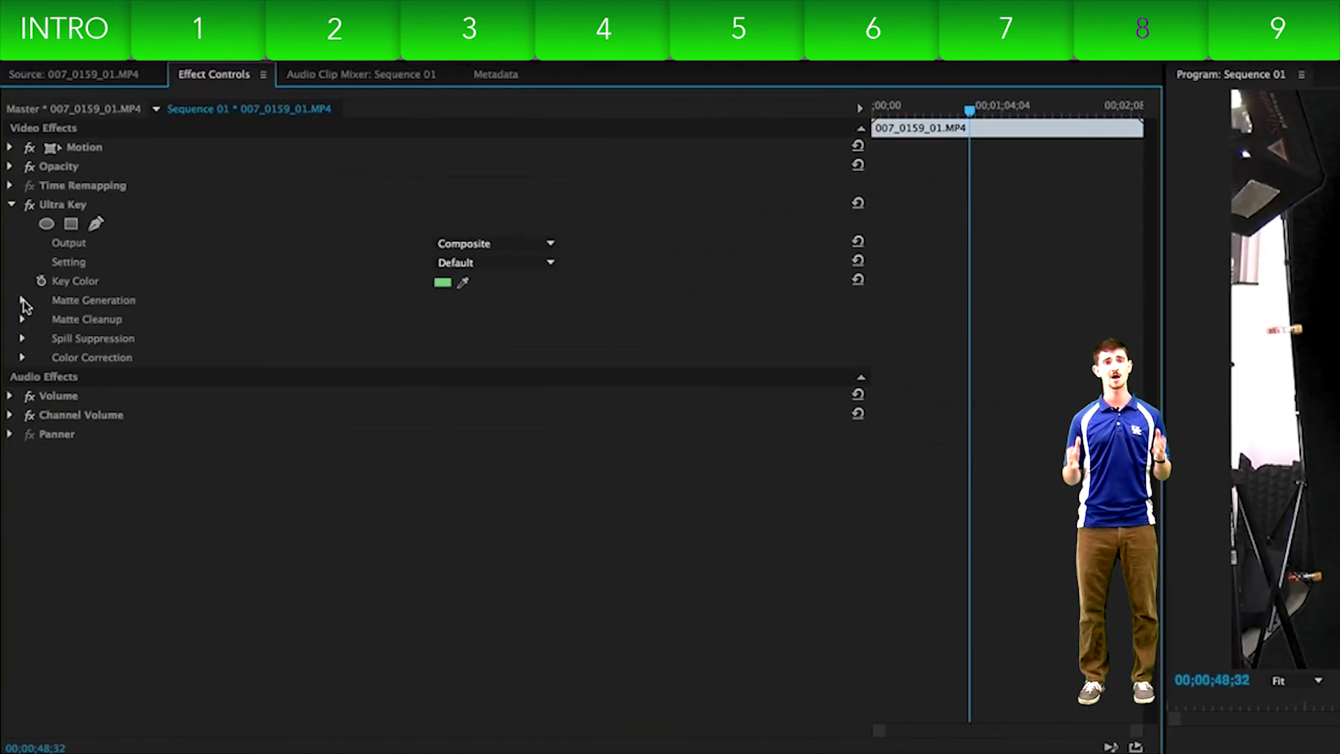
click(22, 302)
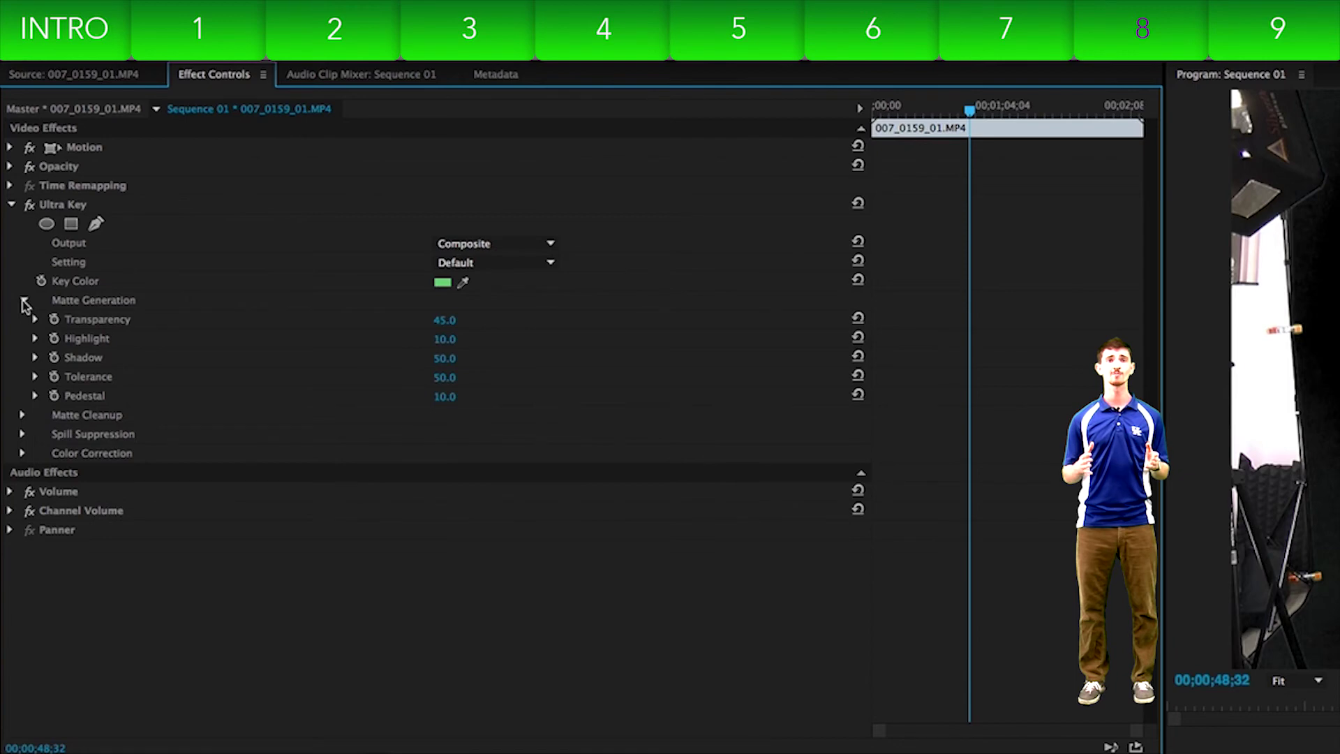
Step: Set Ultra Key's Pedestal to 100 and move the keyed clip up to V2
click(437, 398)
key(Return)
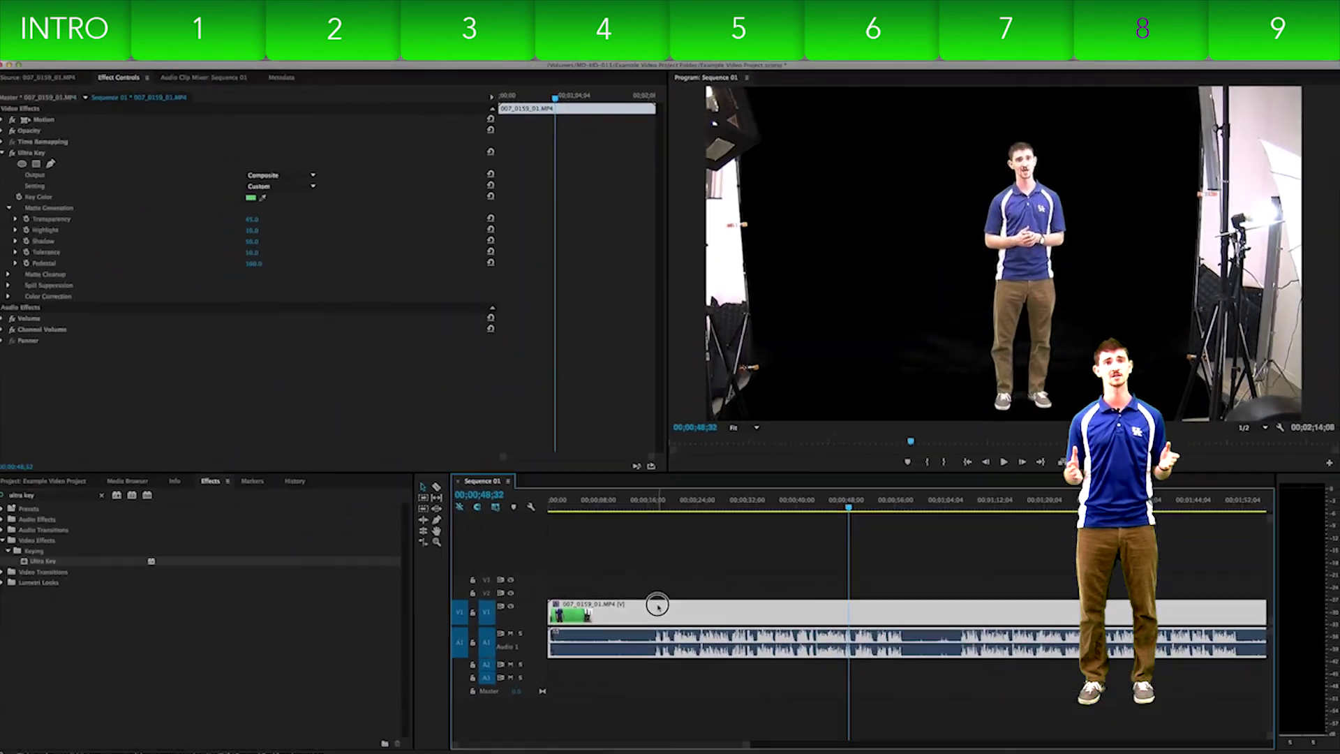
drag(661, 606, 658, 593)
Step: Lay the green-screen clip from the media files onto V1 beneath the keyed clip
click(128, 480)
drag(153, 534, 672, 619)
drag(797, 509, 968, 515)
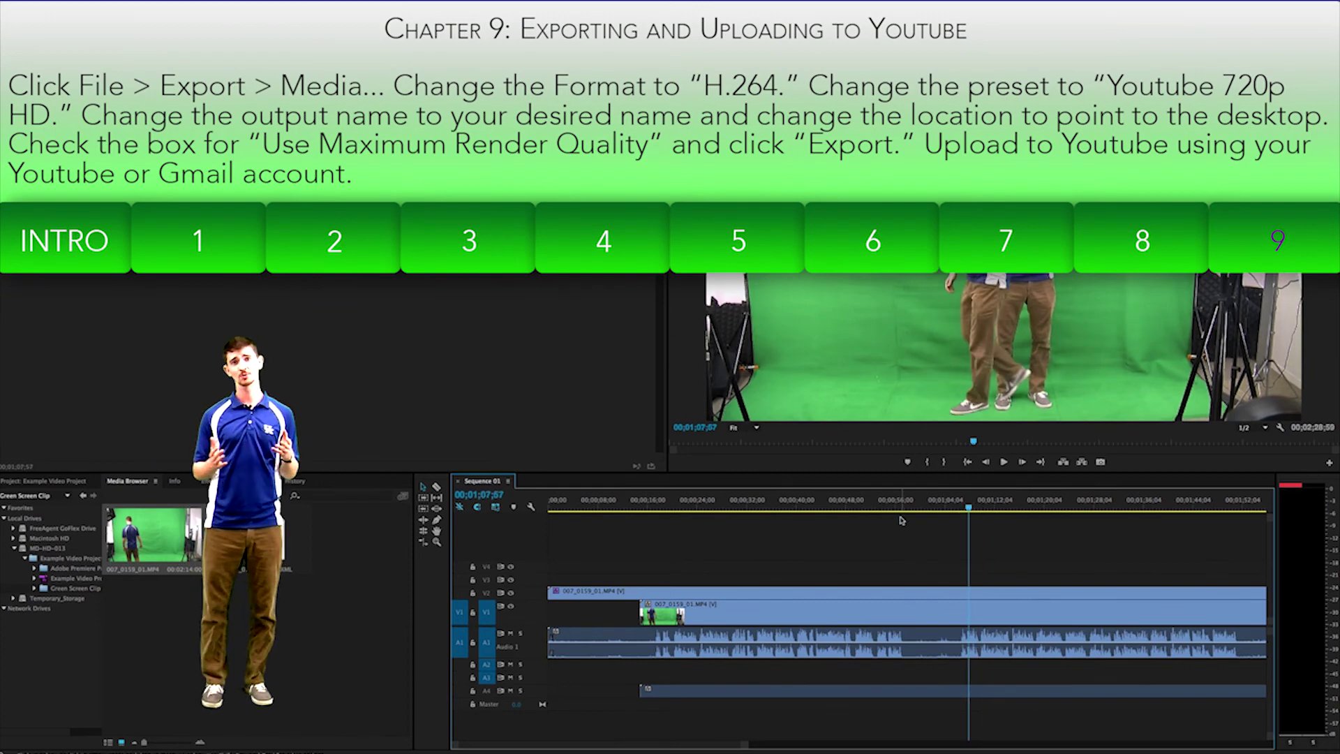
Step: Open Export Settings via File > Export > Media, showing QuickTime output Sequence 01.mov
mouse_move(733, 511)
mouse_down()
mouse_move(705, 504)
mouse_move(733, 506)
mouse_up()
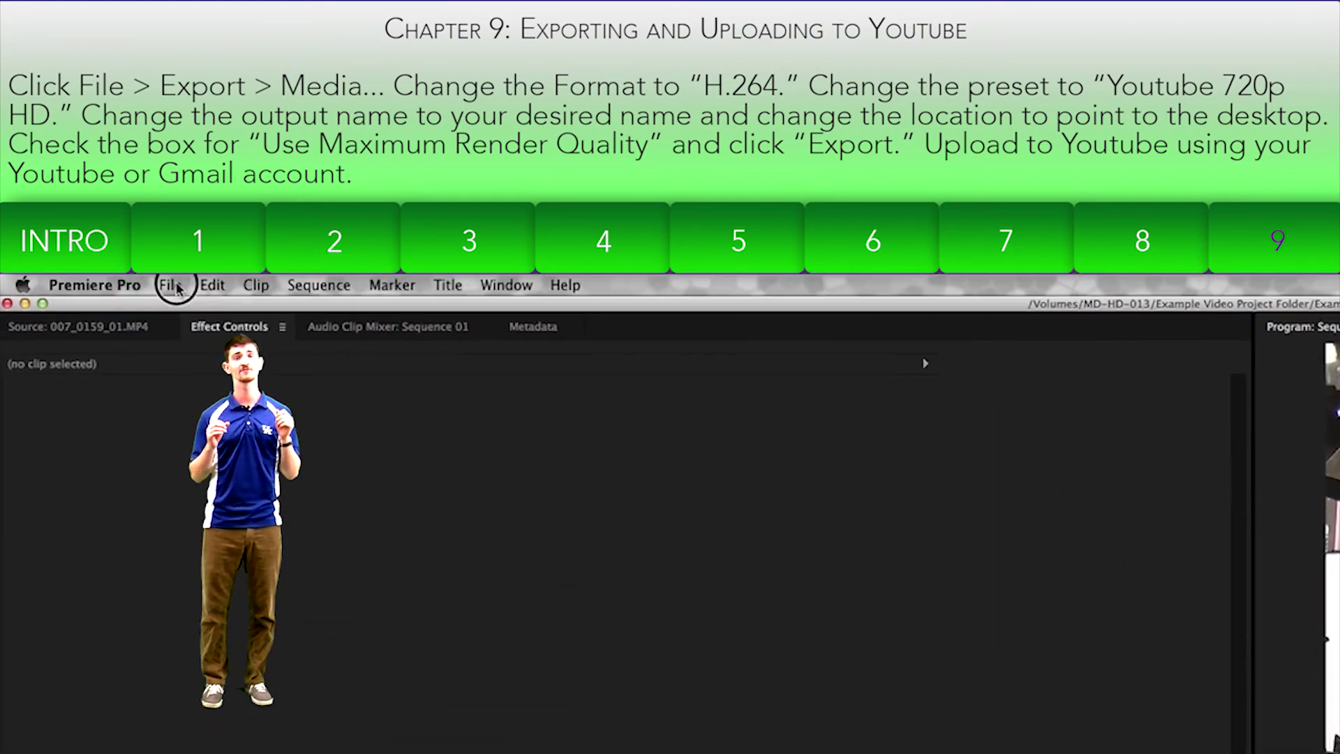
click(174, 285)
mouse_move(248, 617)
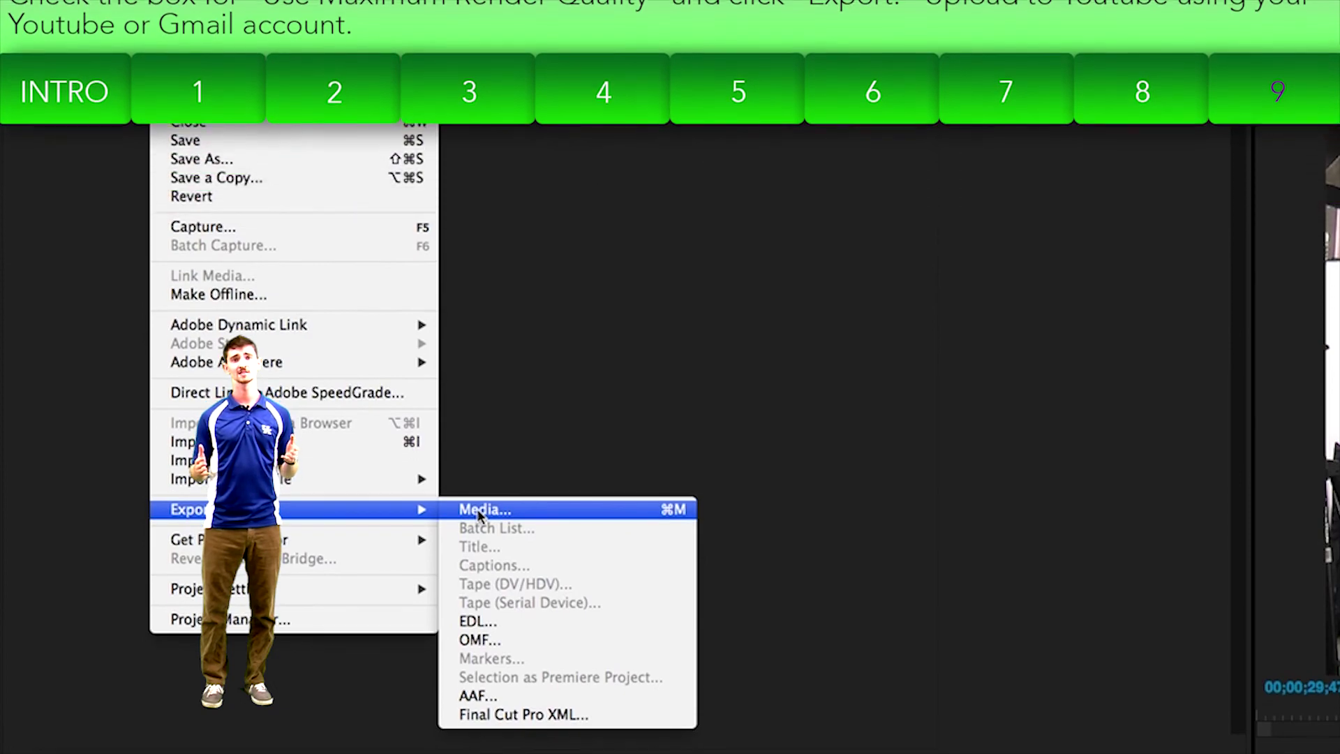
click(478, 510)
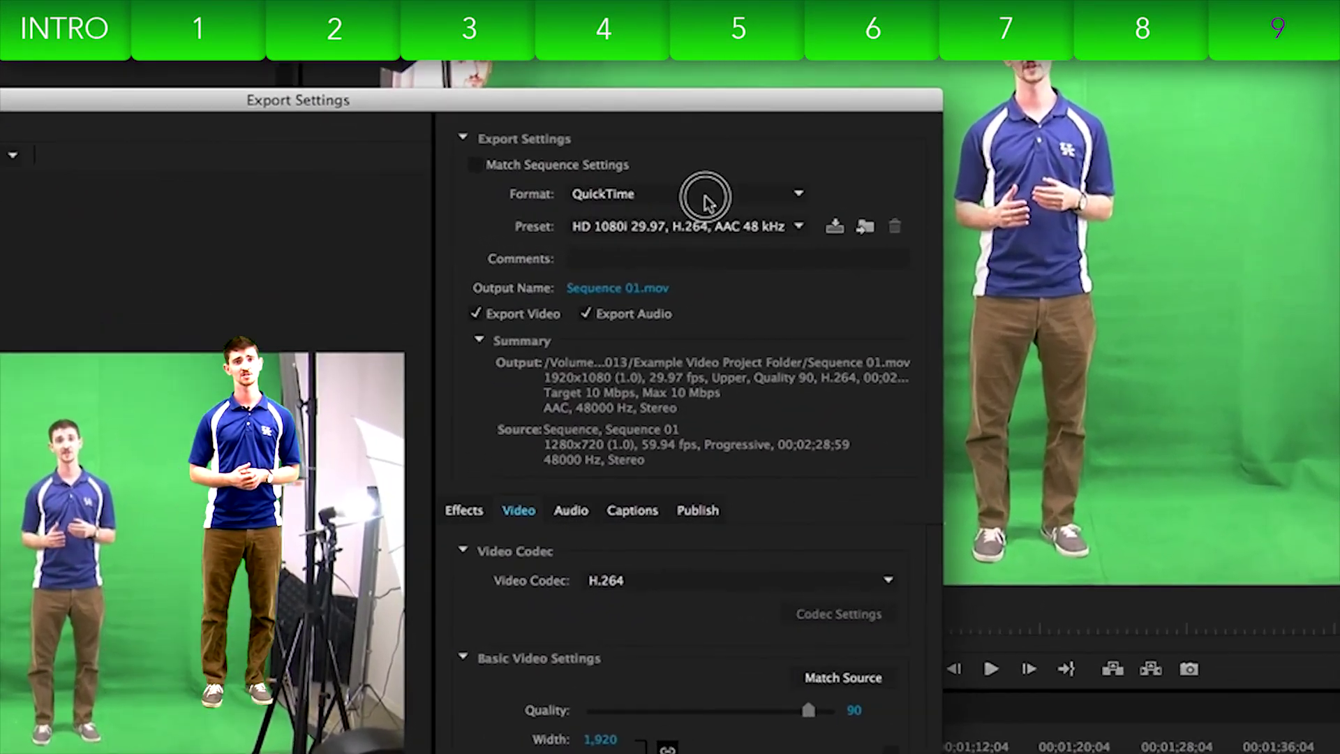
Step: Choose H.264 format with the YouTube 720p HD preset for 1280x720 output
click(1012, 224)
click(539, 333)
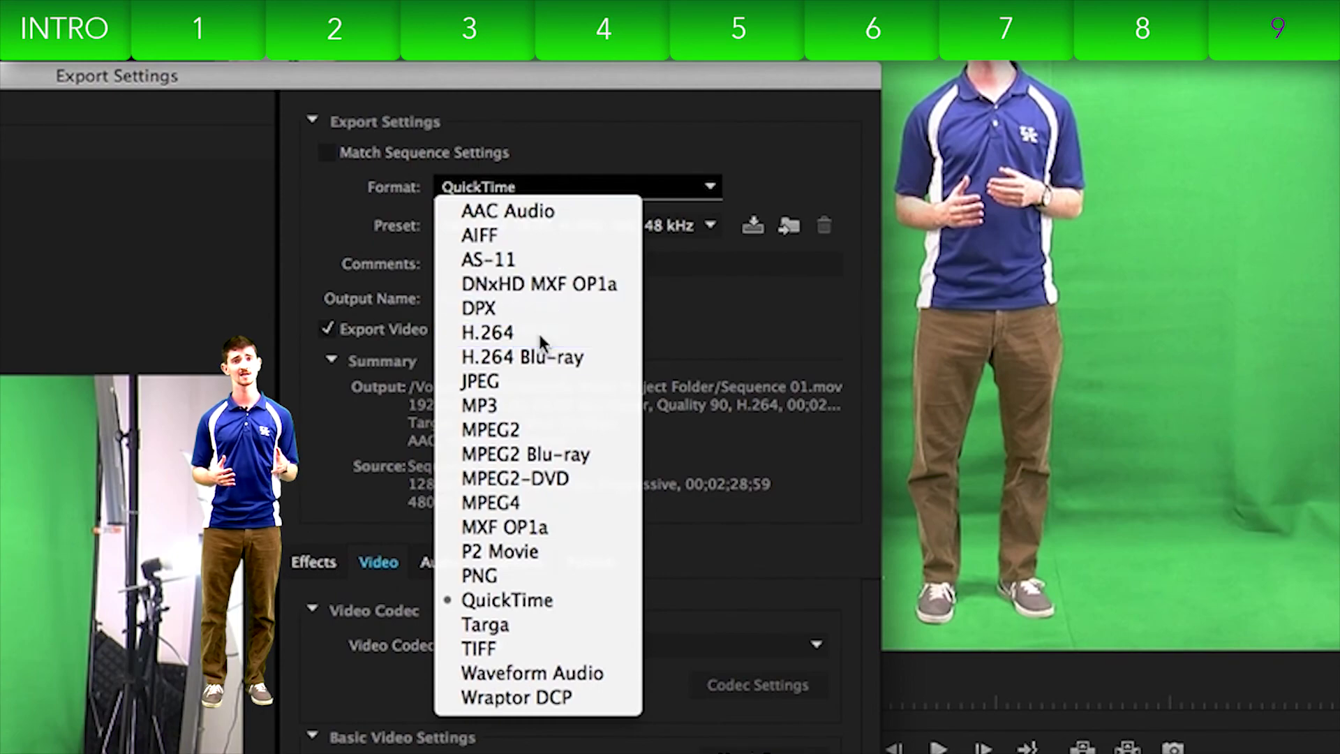
click(549, 226)
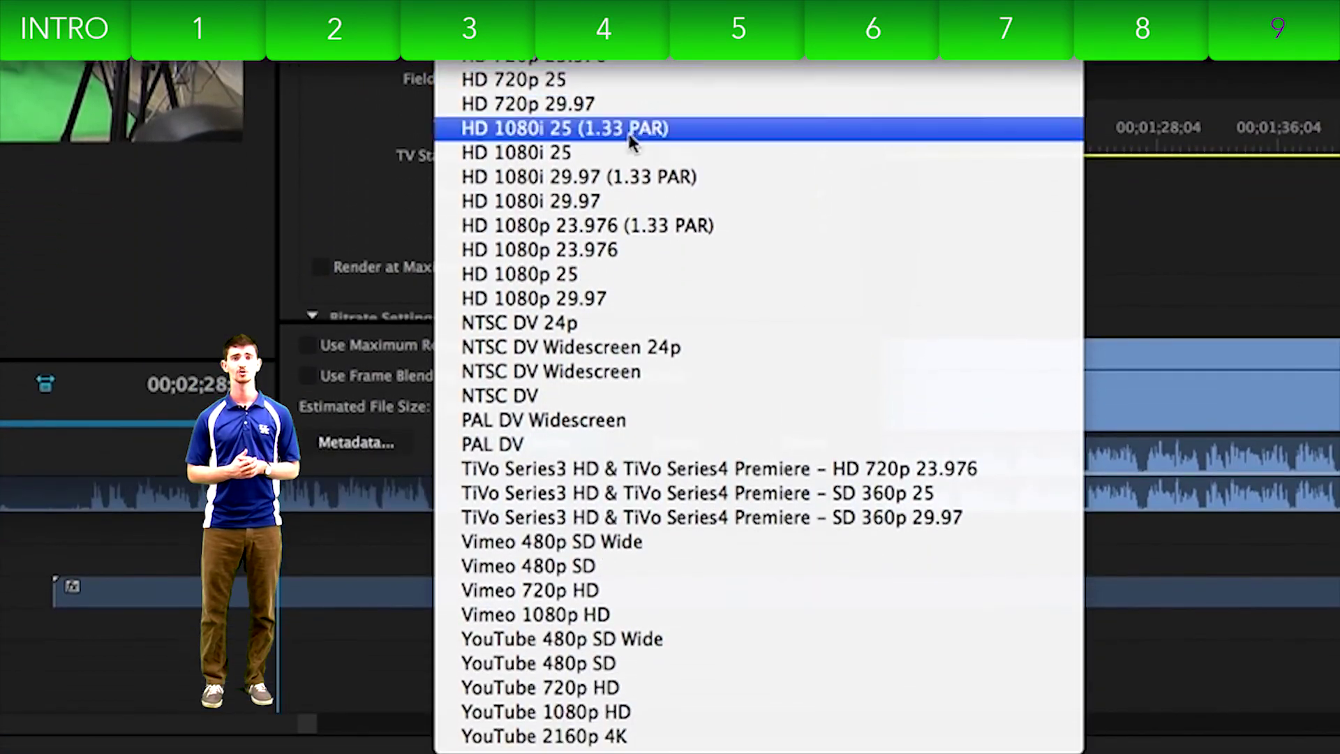
click(610, 688)
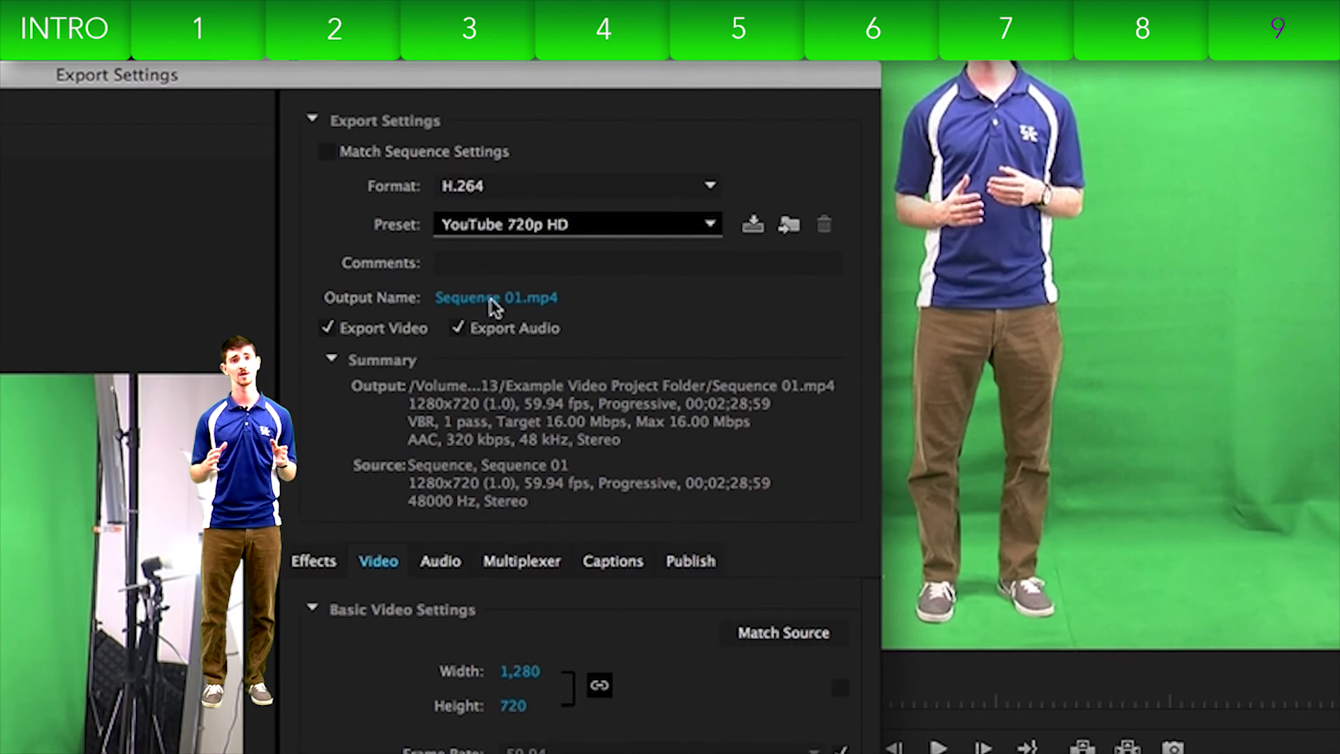
Step: Name the output 'Example Video Project Final' and save it to the Desktop
click(494, 301)
click(442, 288)
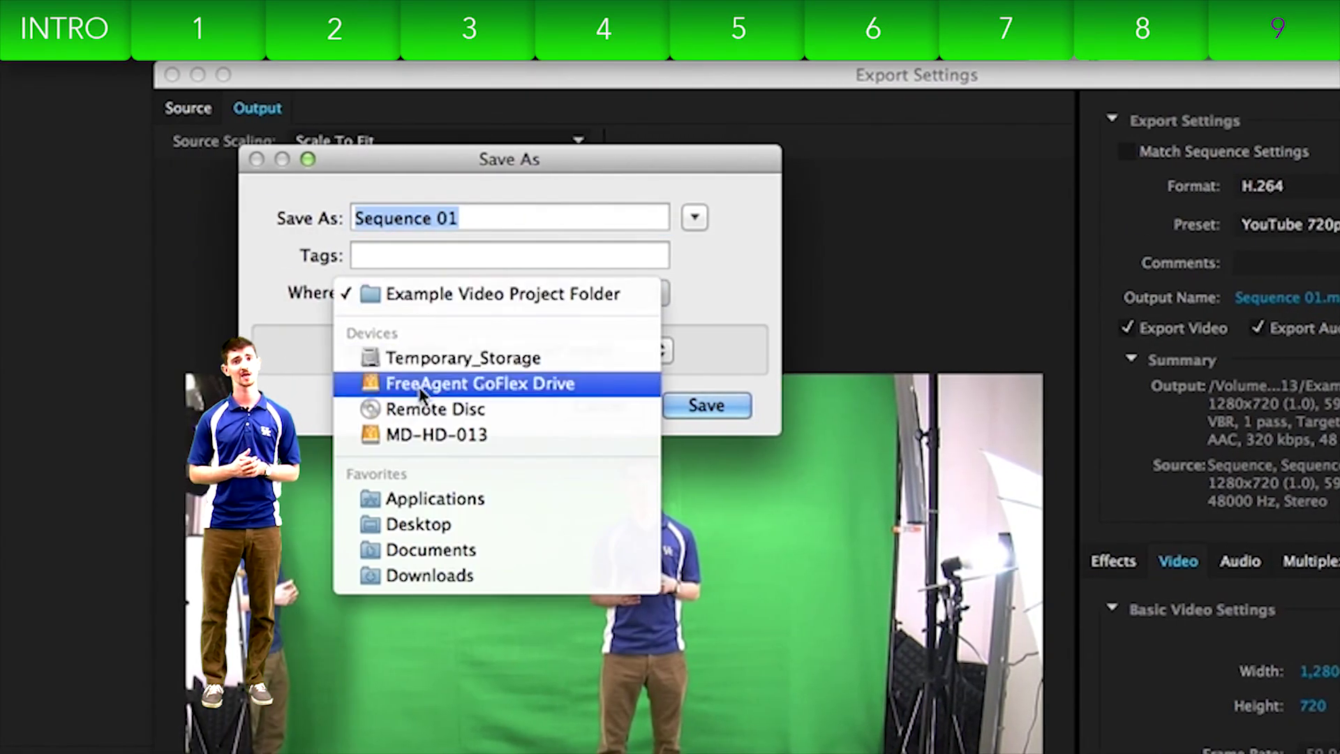
click(436, 526)
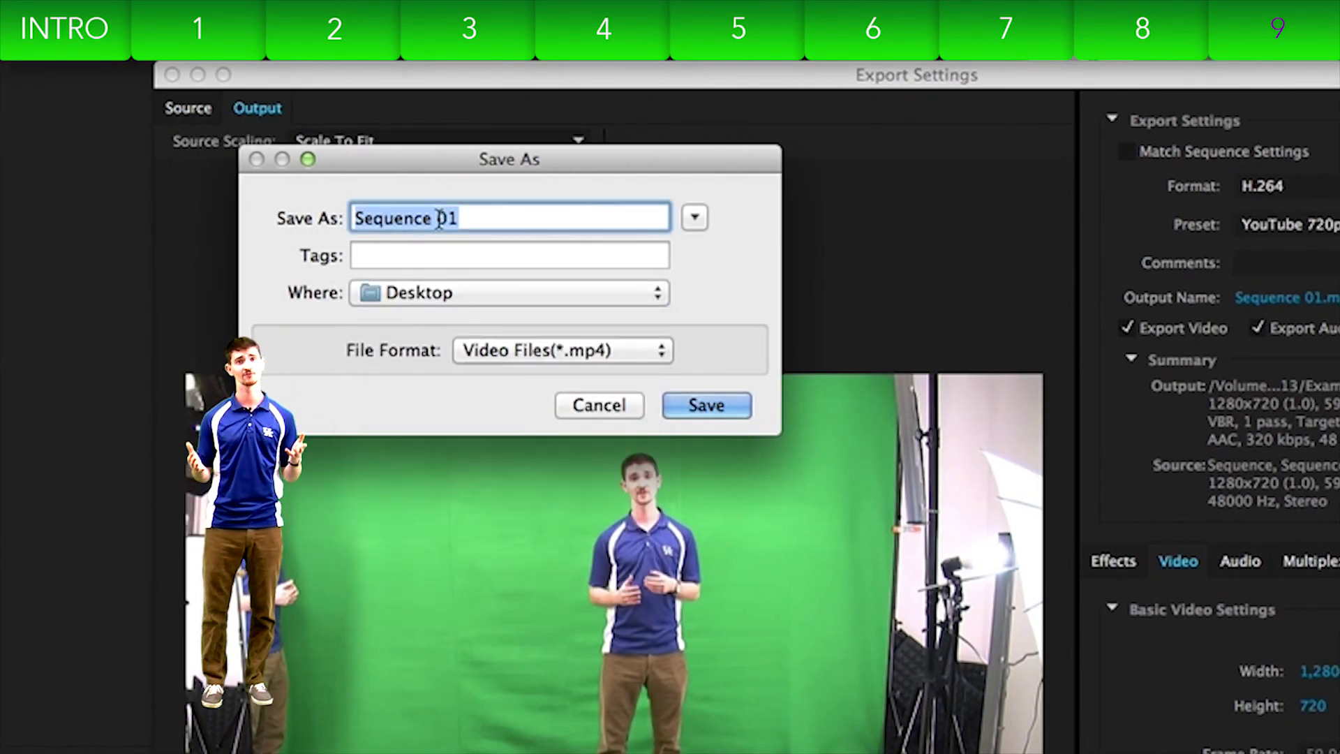
text(Exa)
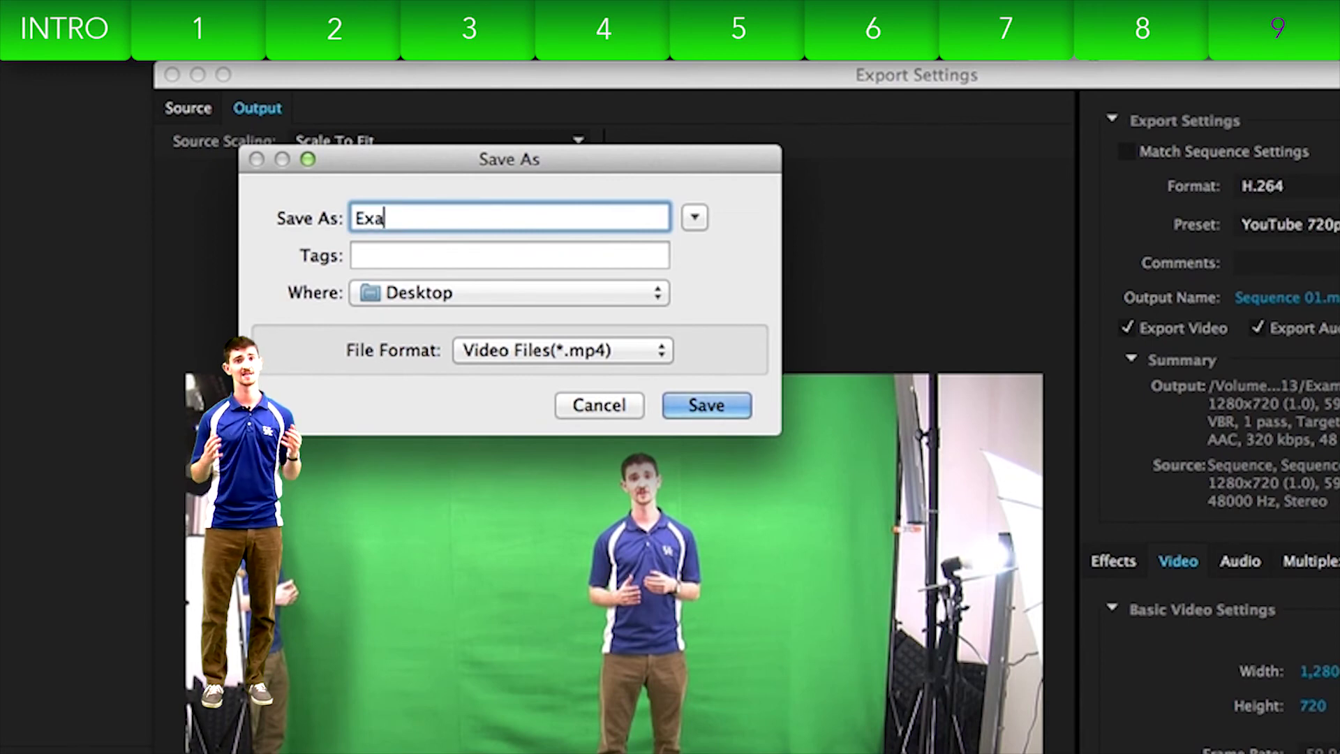
text(mple Video Proje)
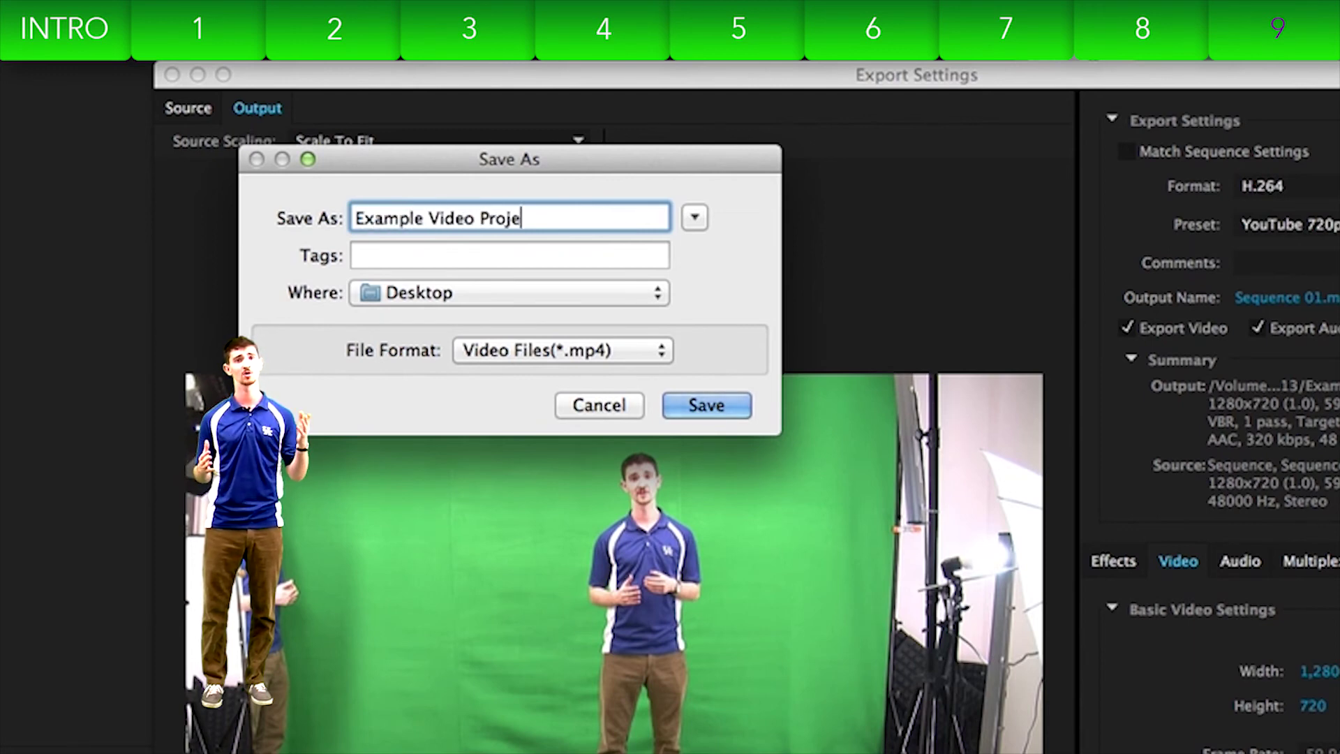
text(ct )
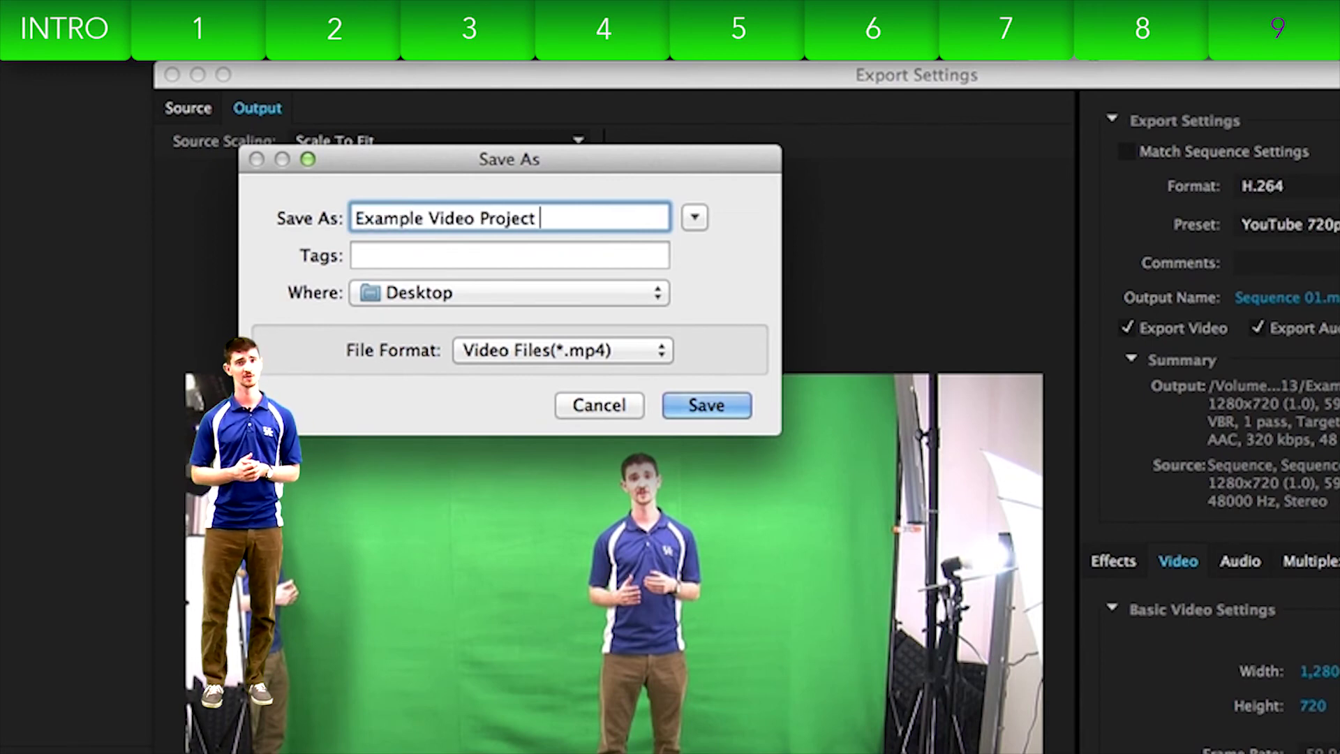
text(Final)
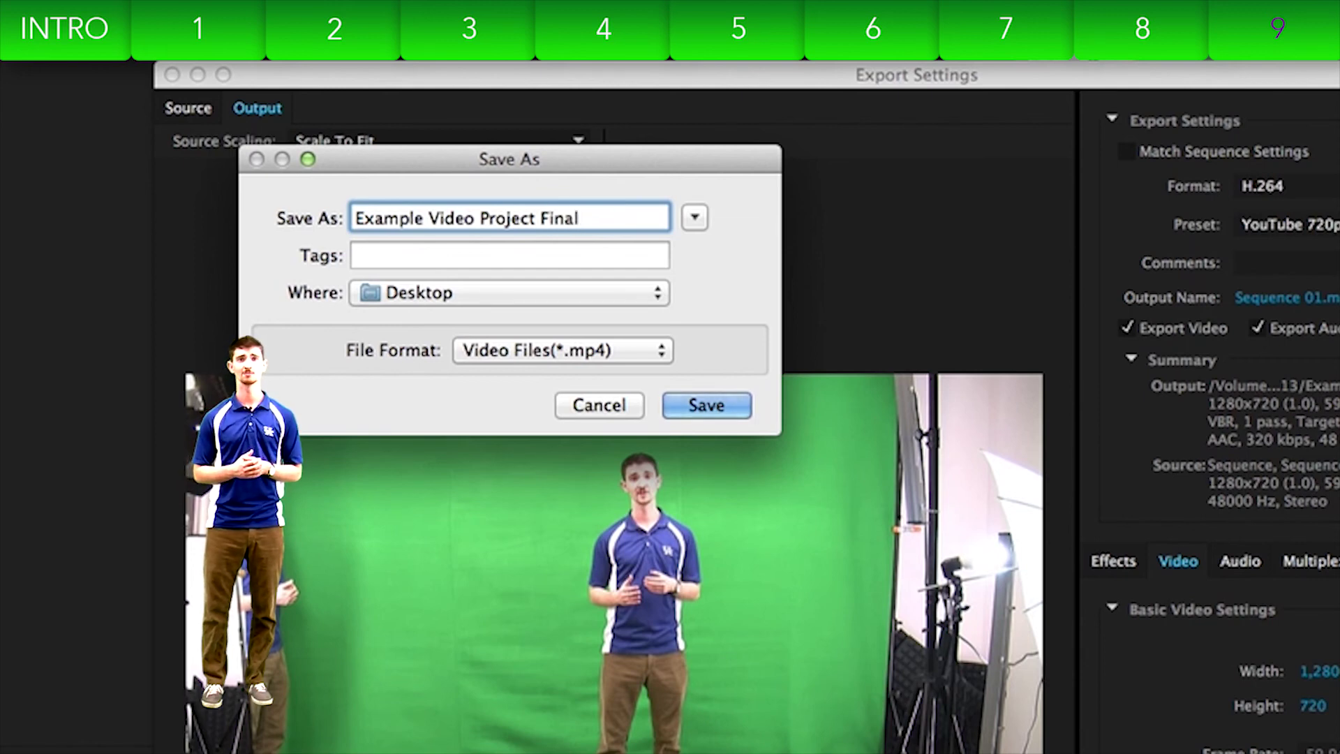
key(Return)
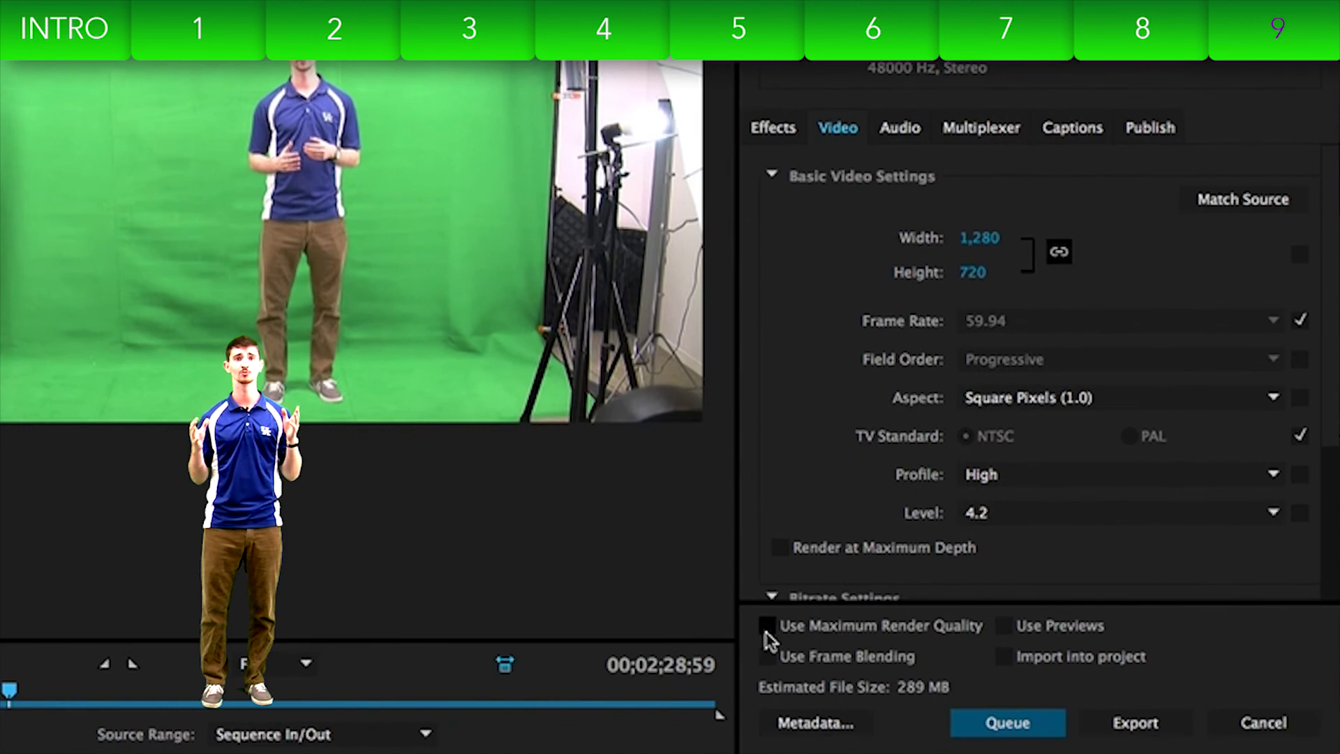
Step: Enable Use Maximum Render Quality and export the sequence
click(767, 626)
click(1136, 724)
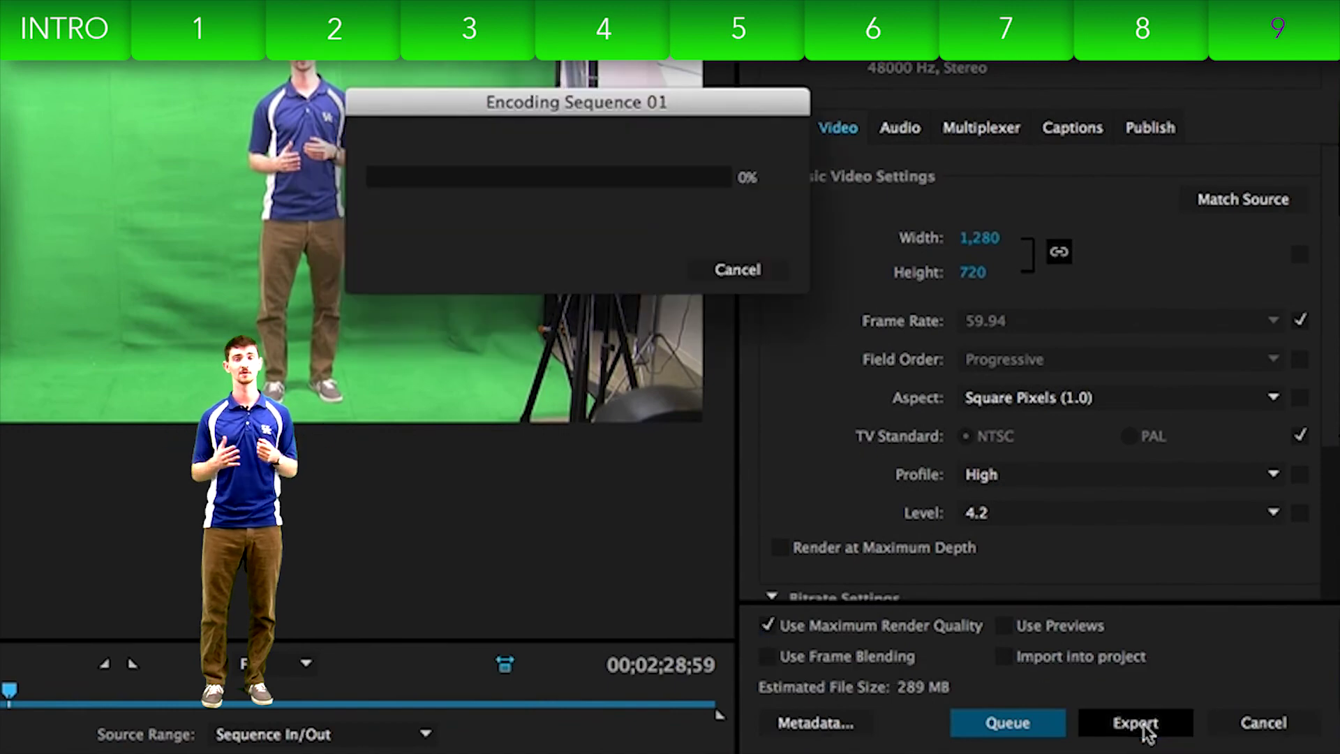
click(739, 270)
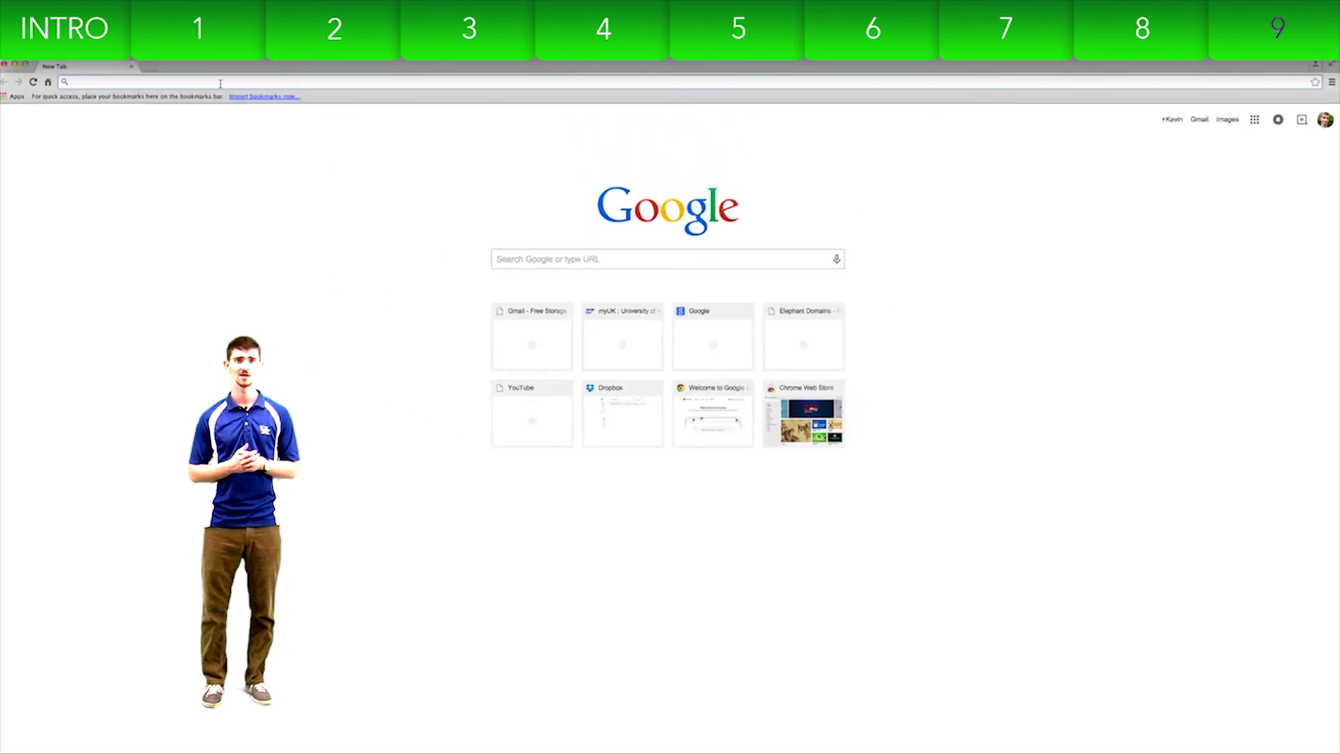
text(www.youtube.com)
key(Return)
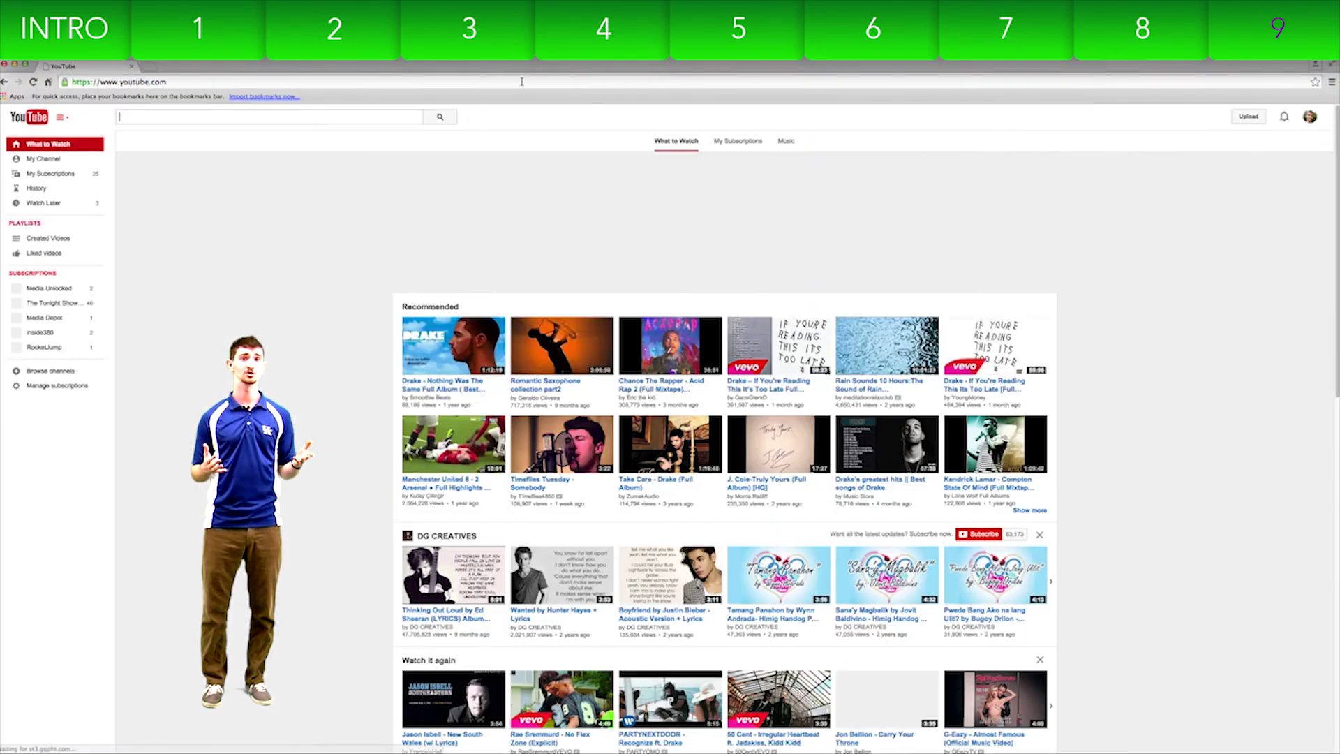
click(1254, 119)
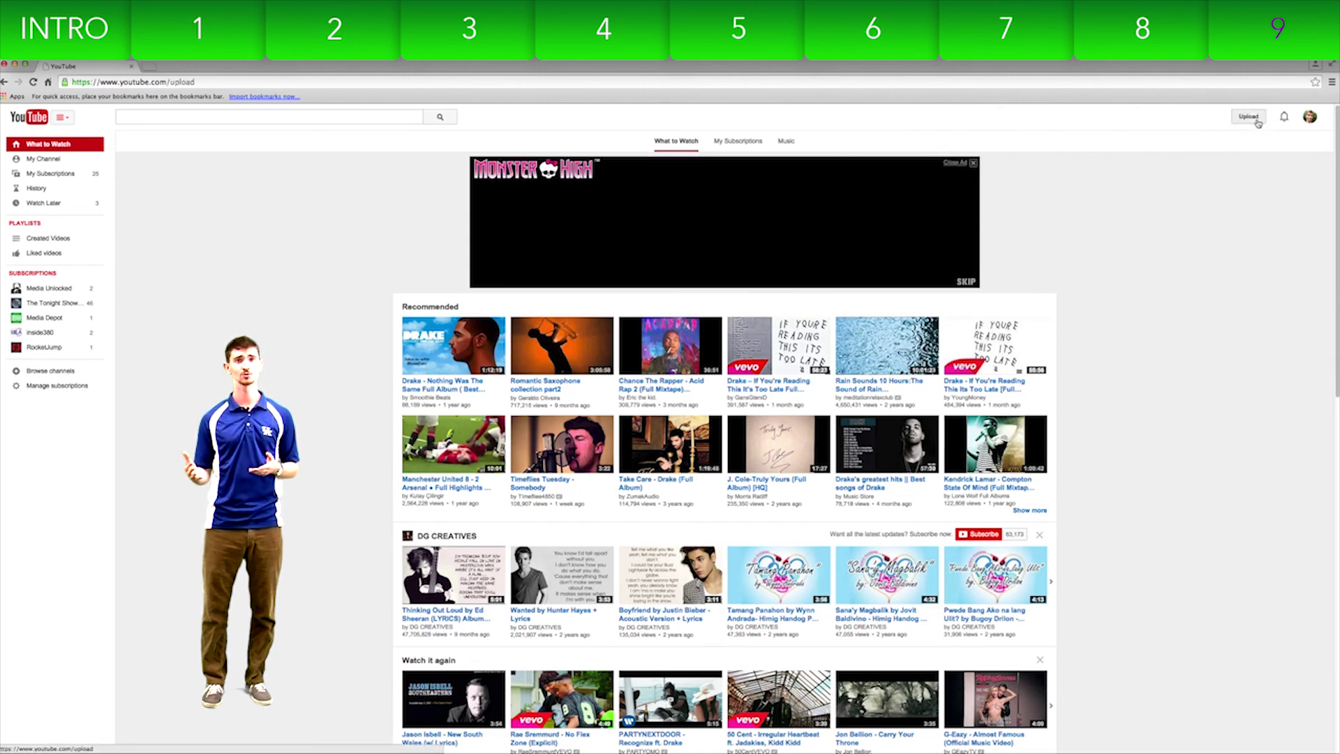
Step: Upload 007_0159_01.MP4 from MD-HD-013 > Example Video Project Folder > Green Screen Clip
click(608, 215)
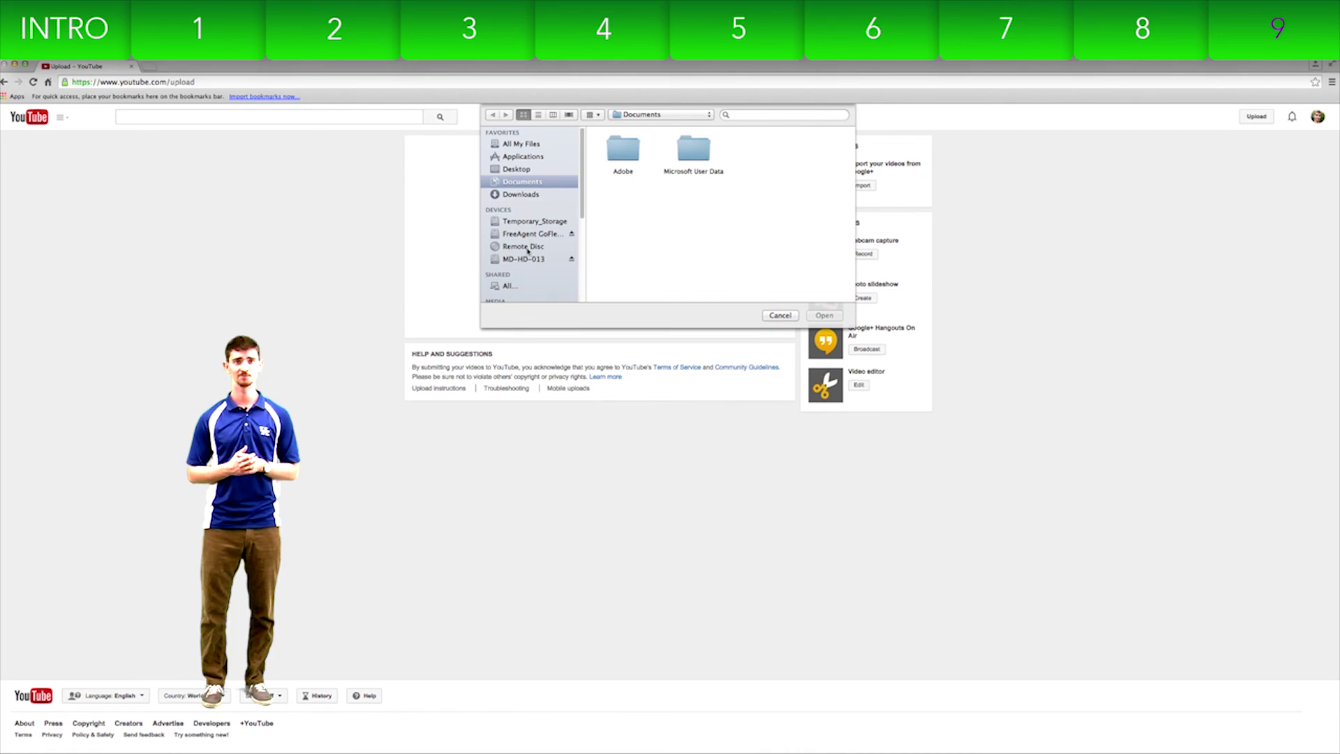
click(524, 259)
double_click(615, 152)
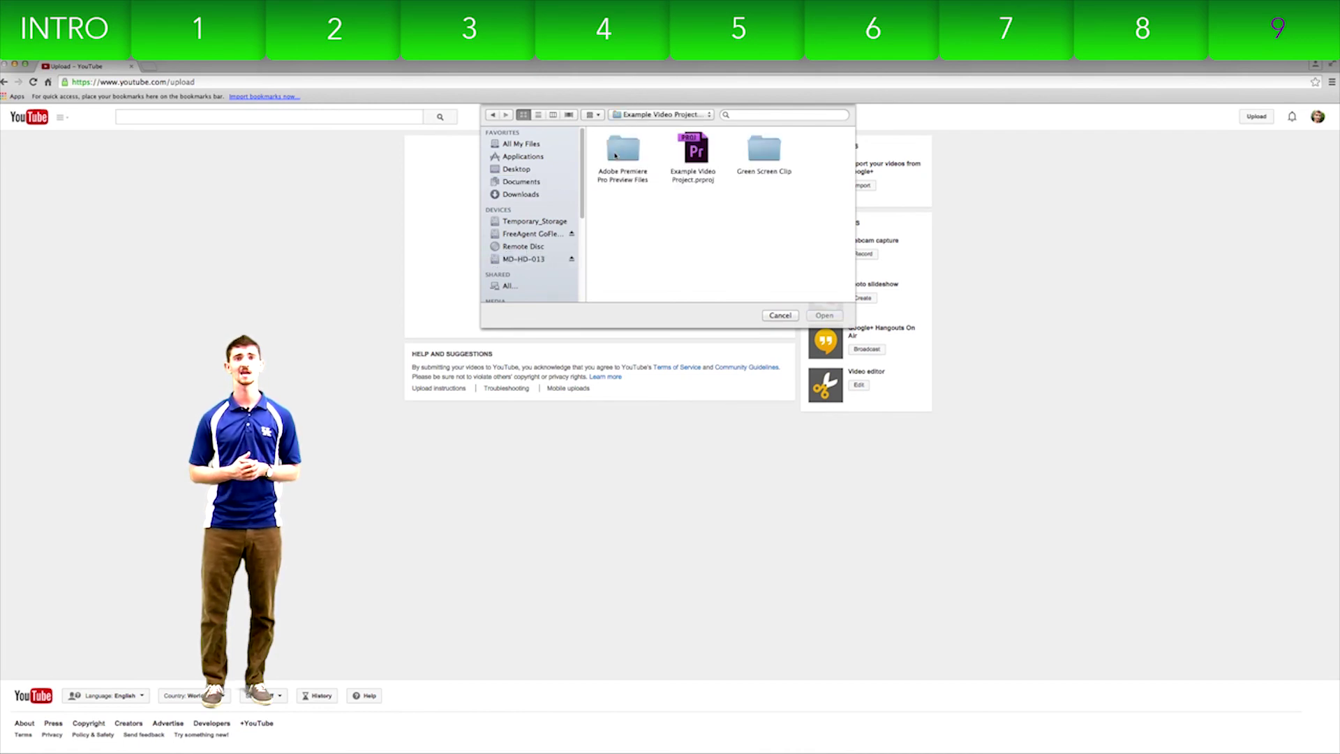
double_click(764, 149)
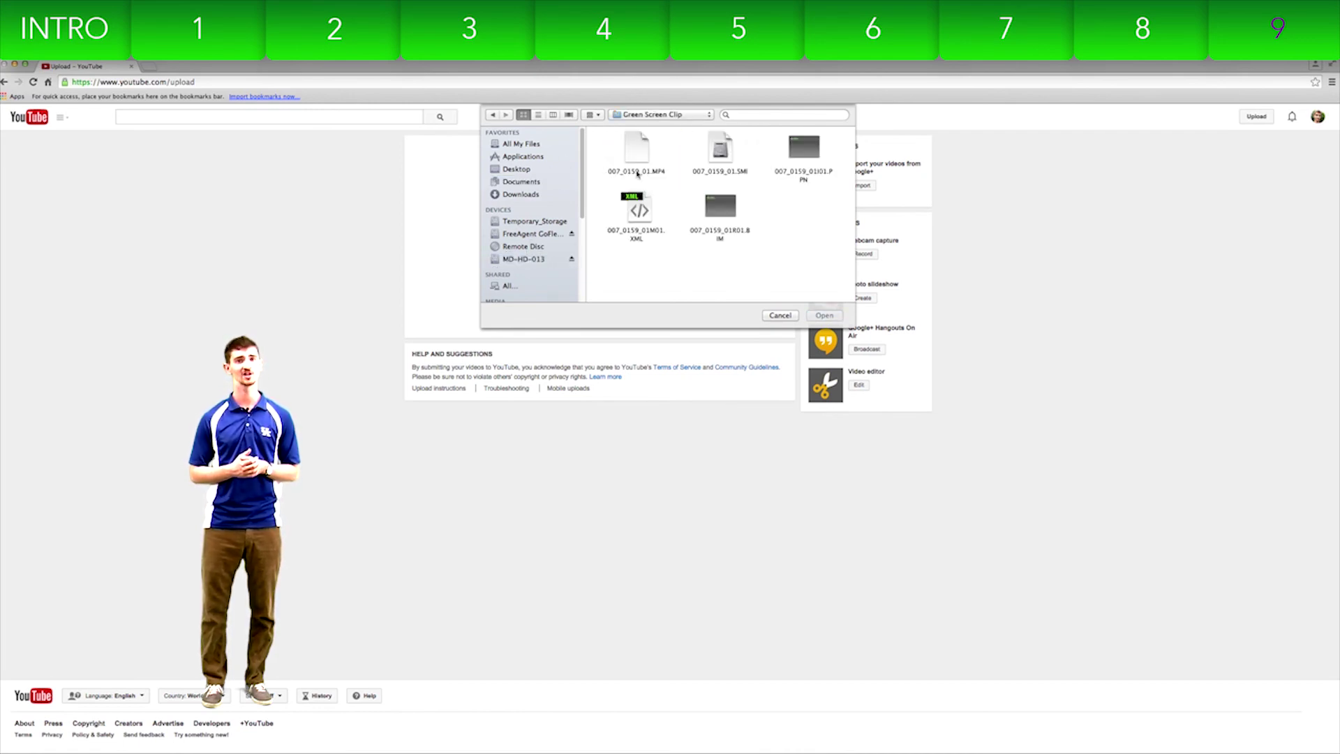
click(645, 145)
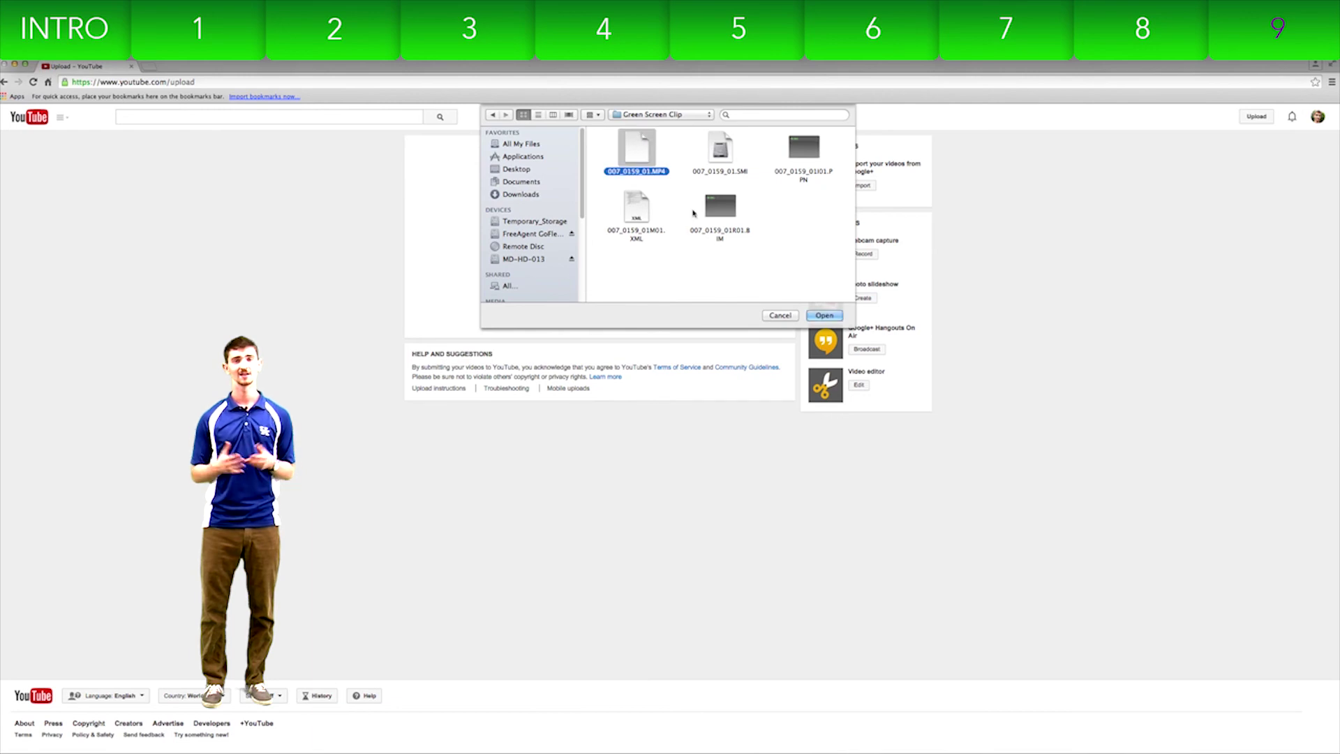
click(815, 316)
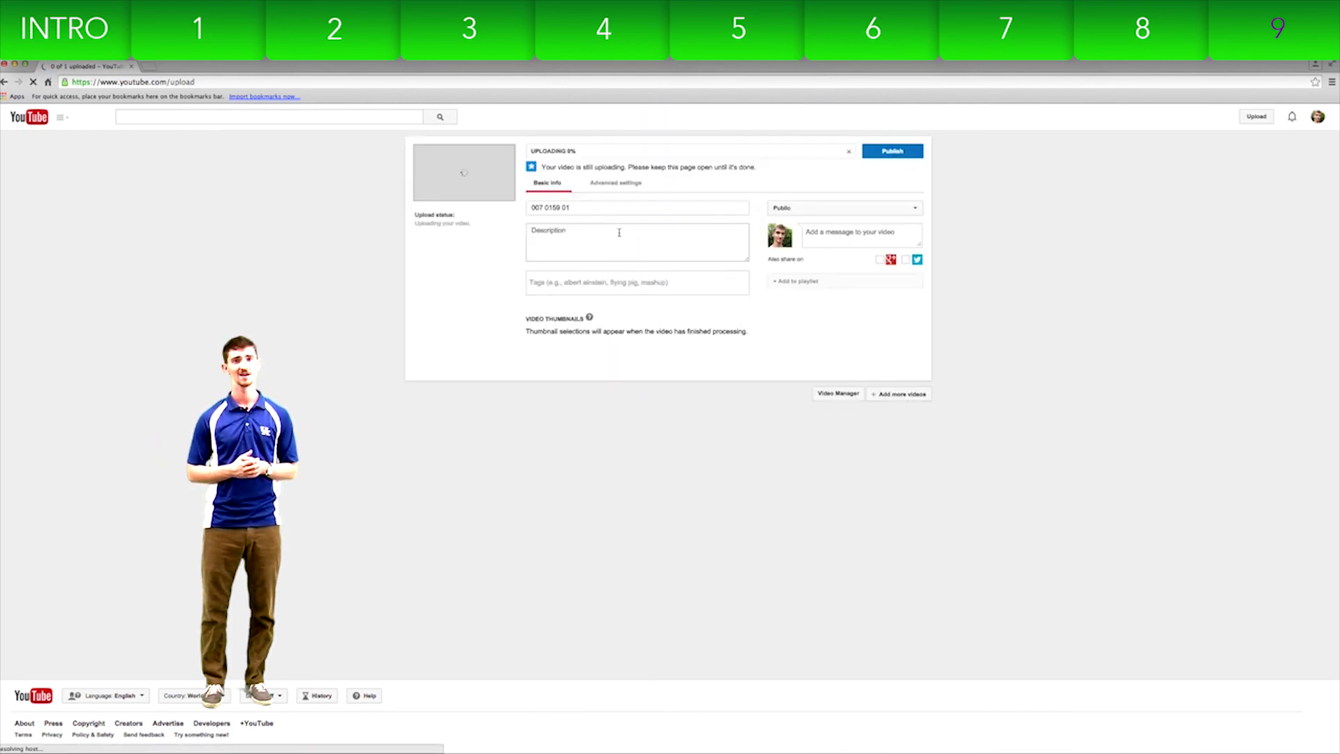